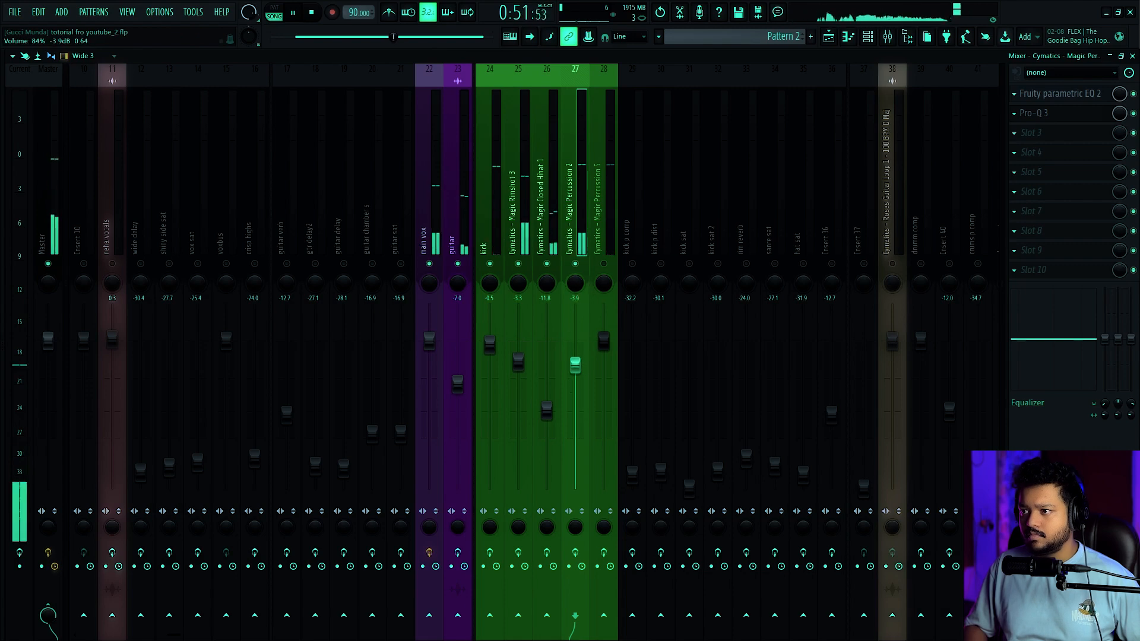
Lower the Magic Percussion 5 fader to about -13.8 dB, Magic Percussion 2 to -8.8 dB and the guitar to -9.5 dB
drag(603, 339, 603, 414)
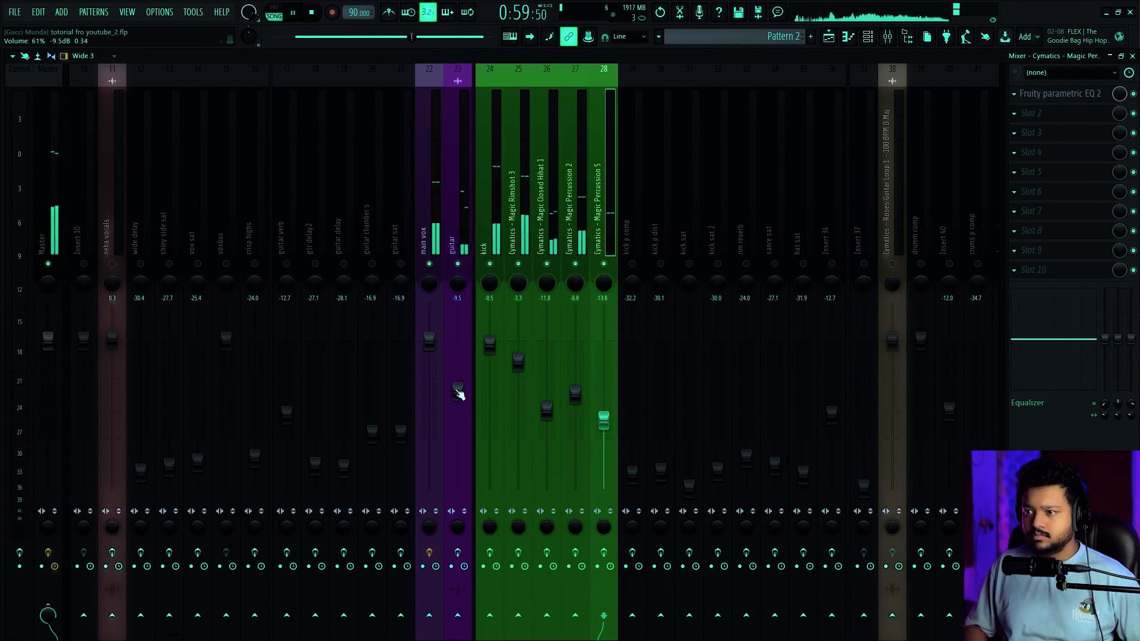
scroll(465, 396, up, 3)
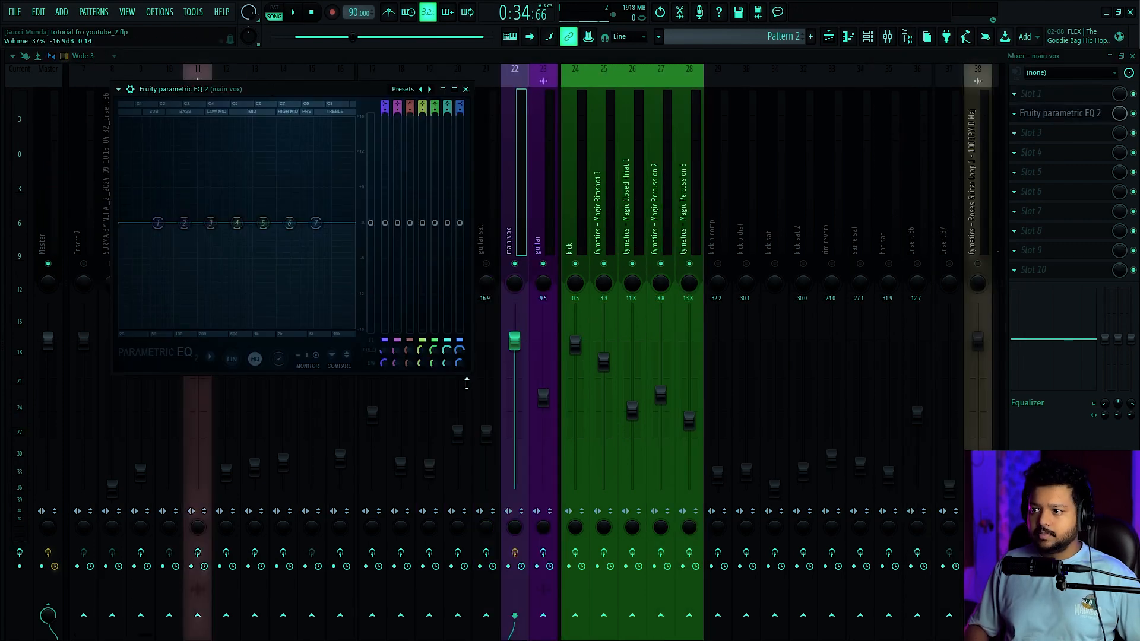
Enlarge the main vox Fruity Parametric EQ 2 and make band 1 a high pass, raising its cutoff during playback
drag(473, 372, 929, 458)
drag(638, 112, 667, 160)
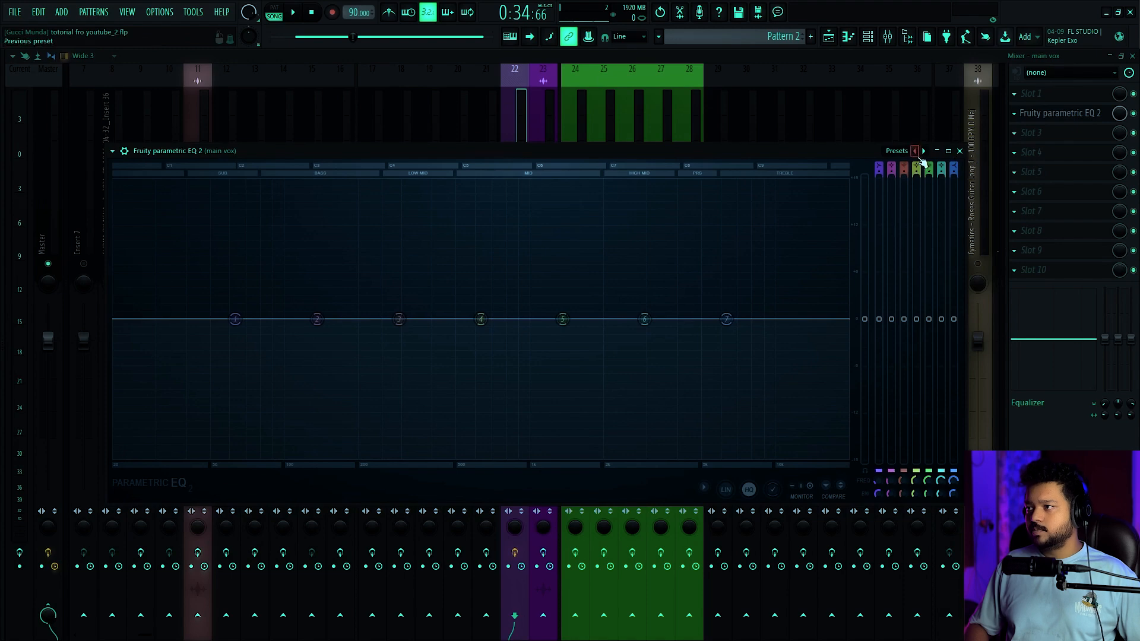
click(309, 381)
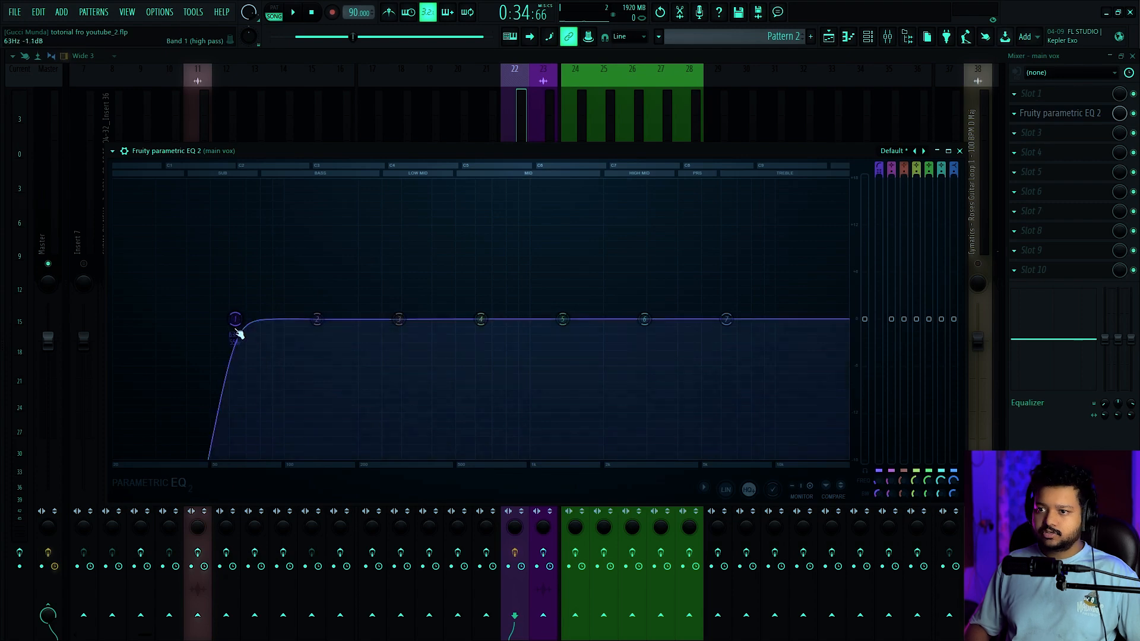
key(space)
drag(246, 325, 311, 319)
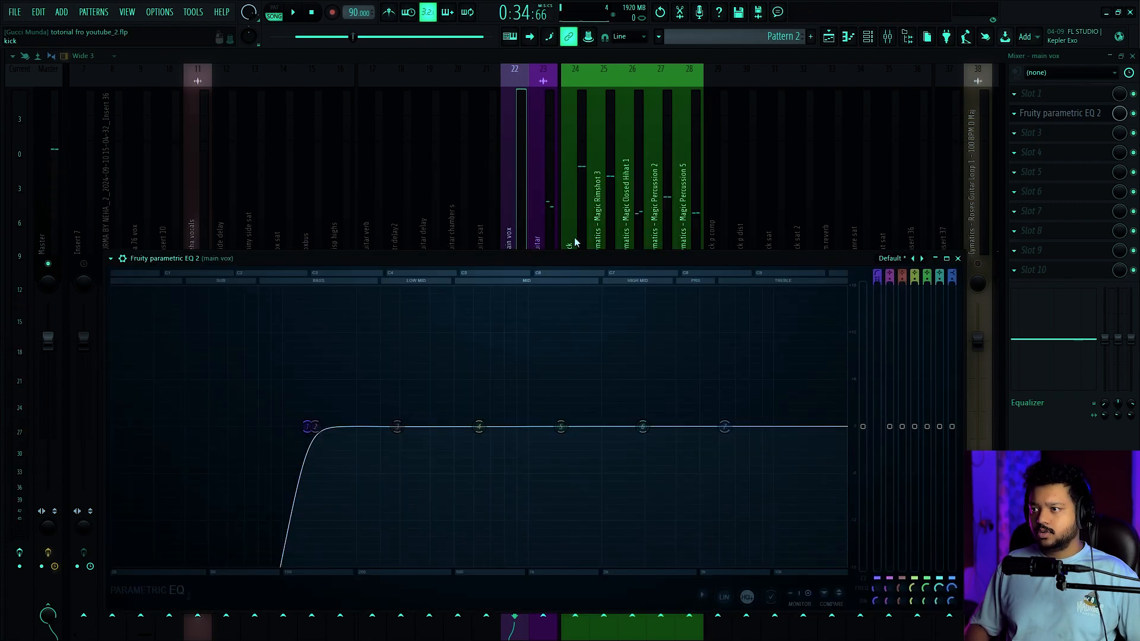
Solo the main vox track and bring its Fruity Parametric EQ 2 back into clear view above the mixer
drag(574, 256, 575, 306)
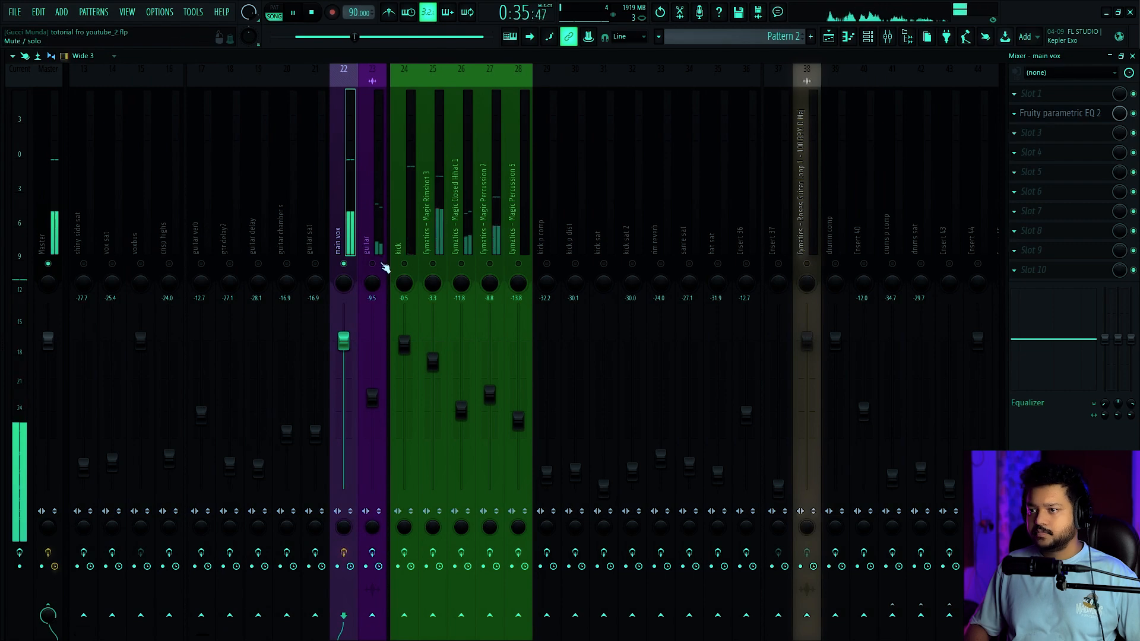
click(1091, 119)
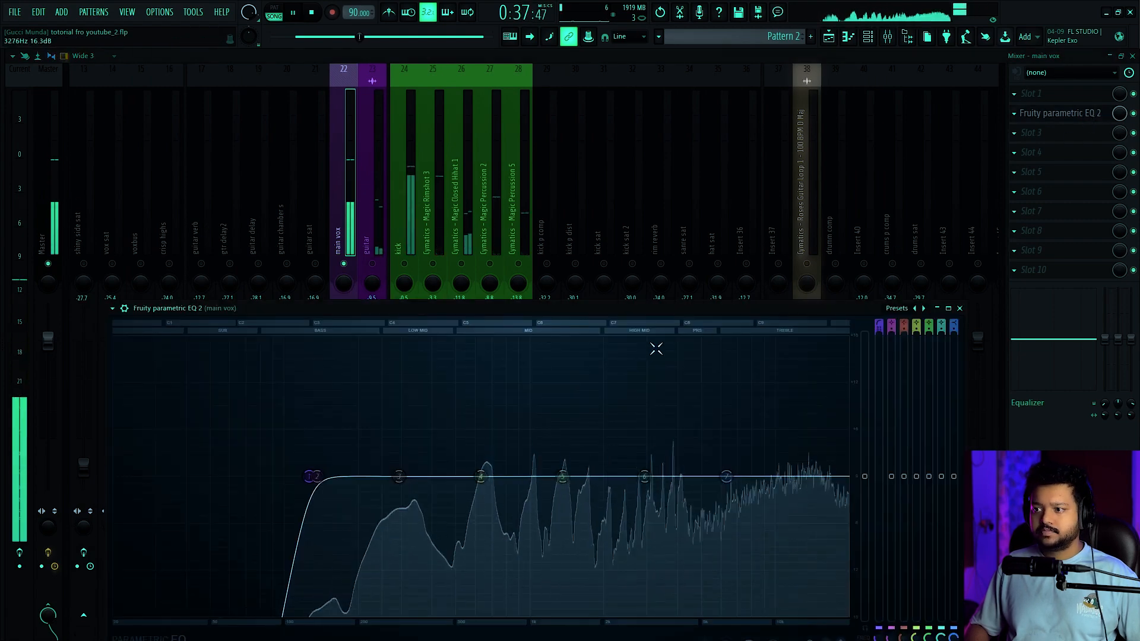
drag(690, 316, 642, 101)
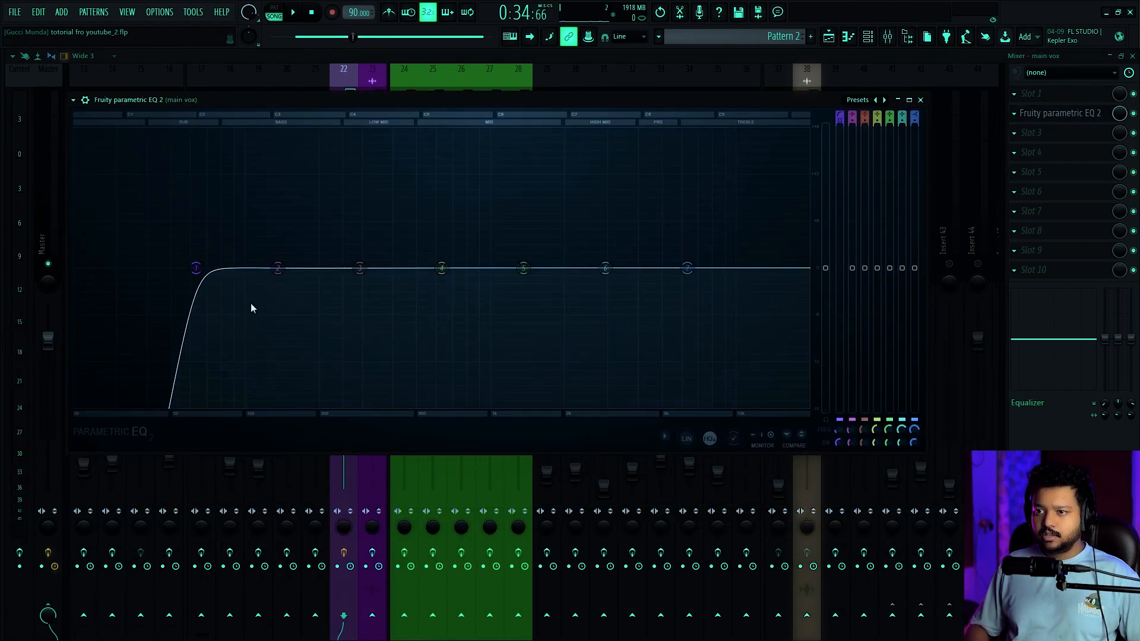
Switch EQ band 1 to a low pass at about 169 Hz and play the track to audition only the vocal's low end
click(264, 314)
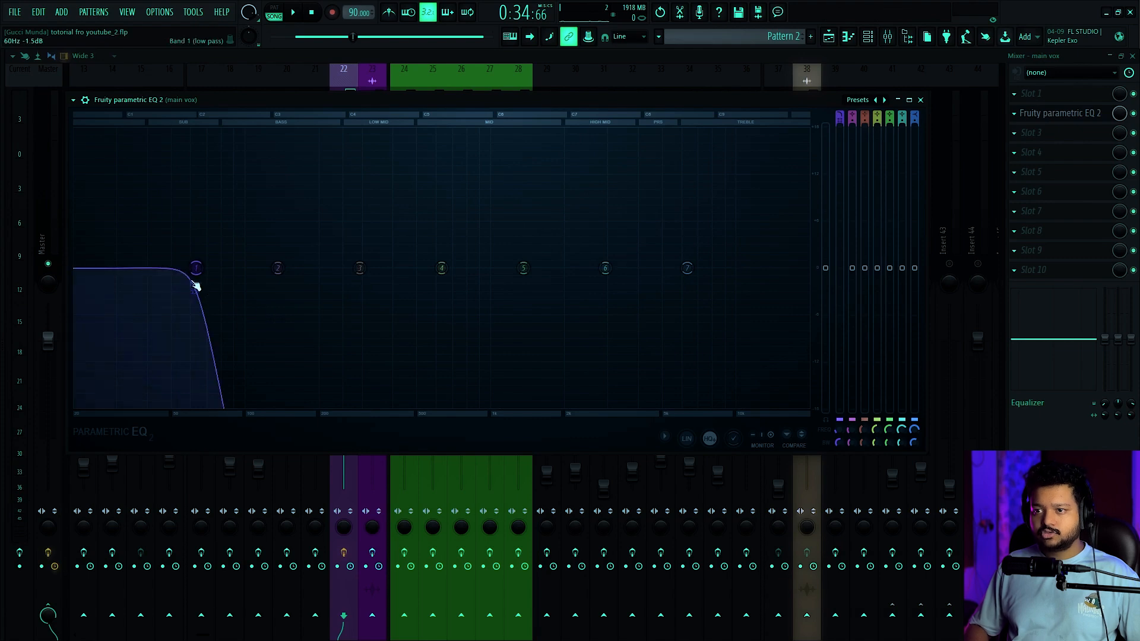
drag(196, 284, 300, 268)
key(space)
right_click(301, 268)
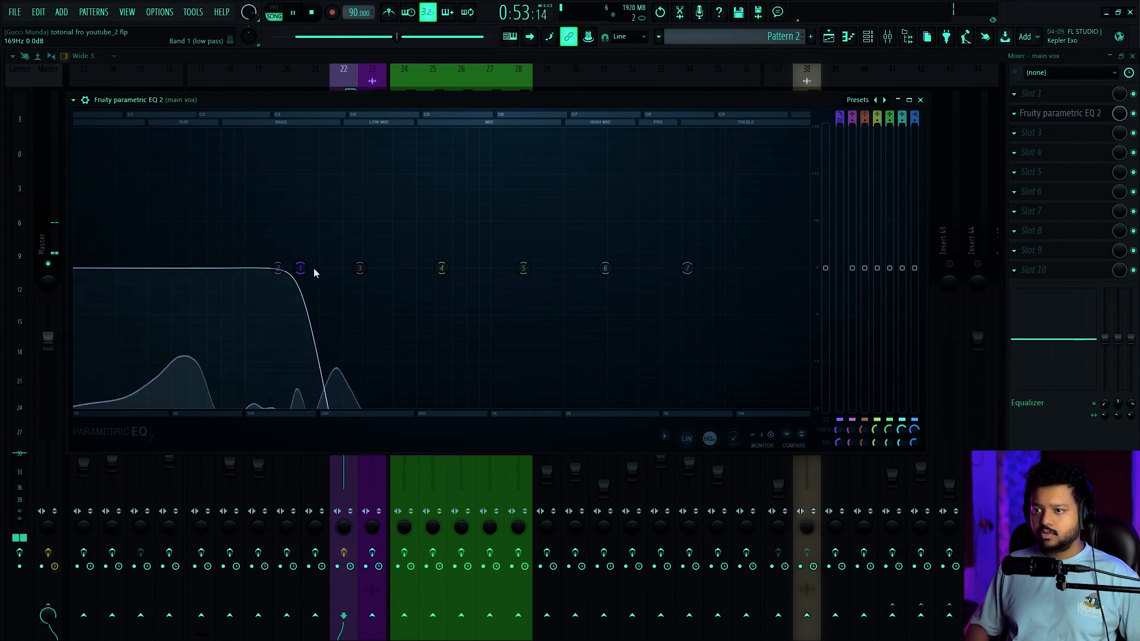
Make EQ band 2 a high pass in the treble range and play the track to audition only the vocal's highs
click(372, 335)
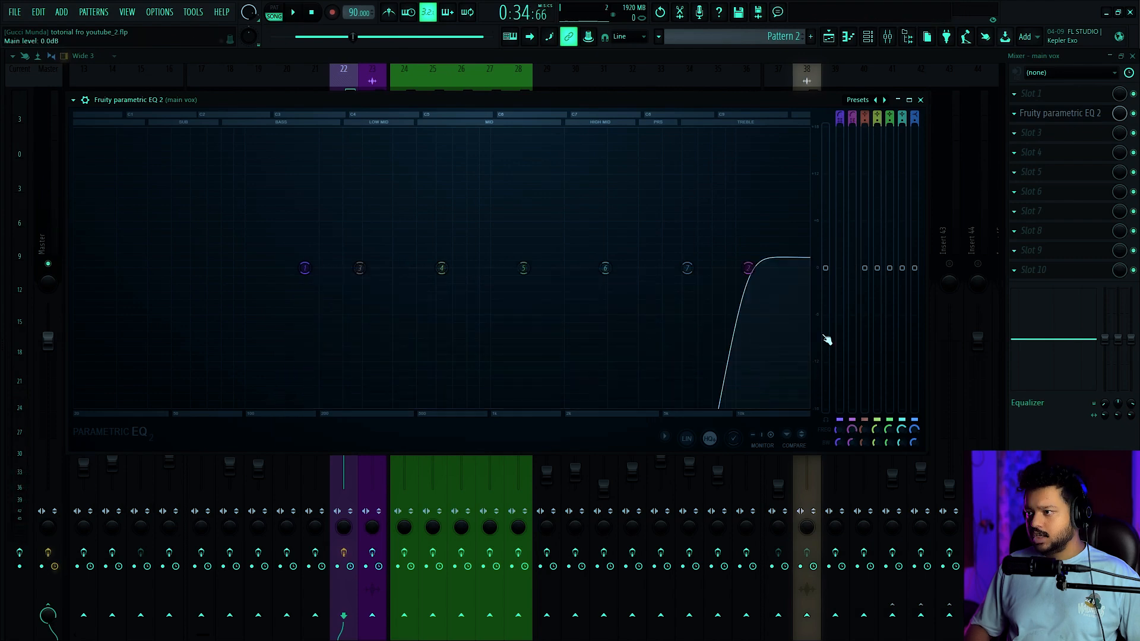
drag(757, 277, 688, 268)
key(space)
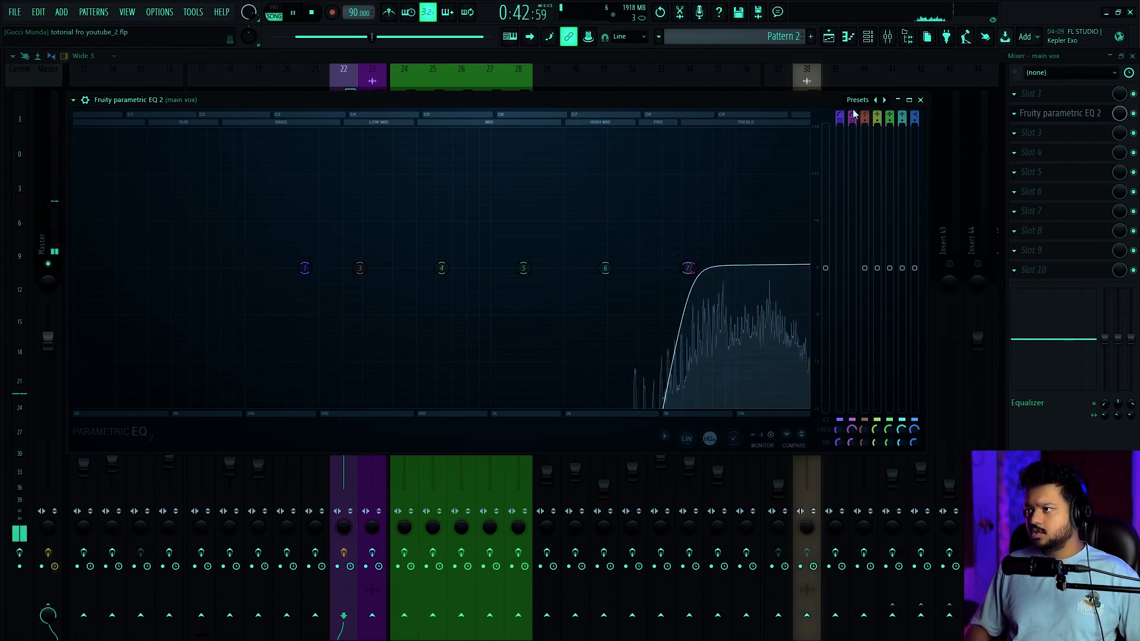
Restore the band 1 high pass and audition a narrow band 3 boost of about 7.7 dB at 252 Hz
scroll(851, 112, up, 3)
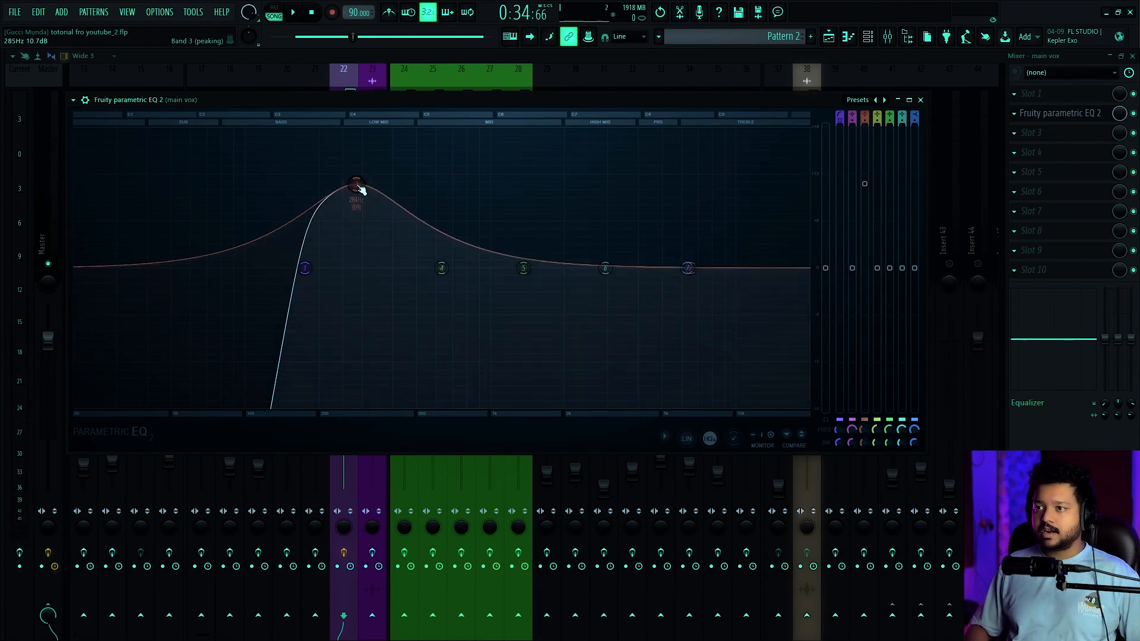
drag(358, 186, 343, 208)
key(space)
key(space)
key(space)
key(space)
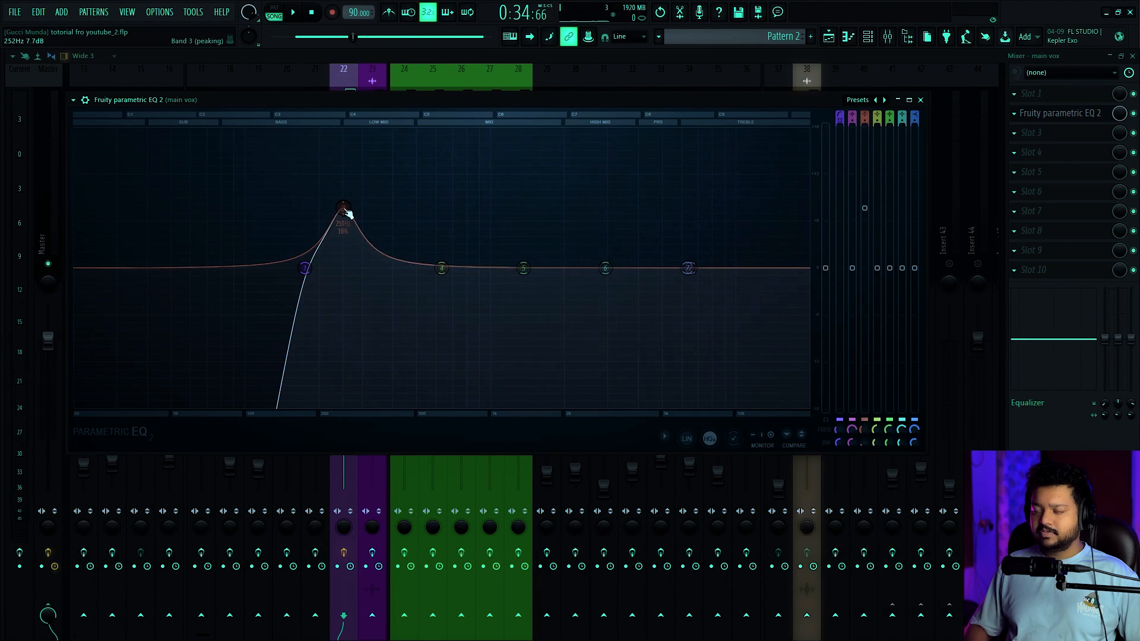
key(space)
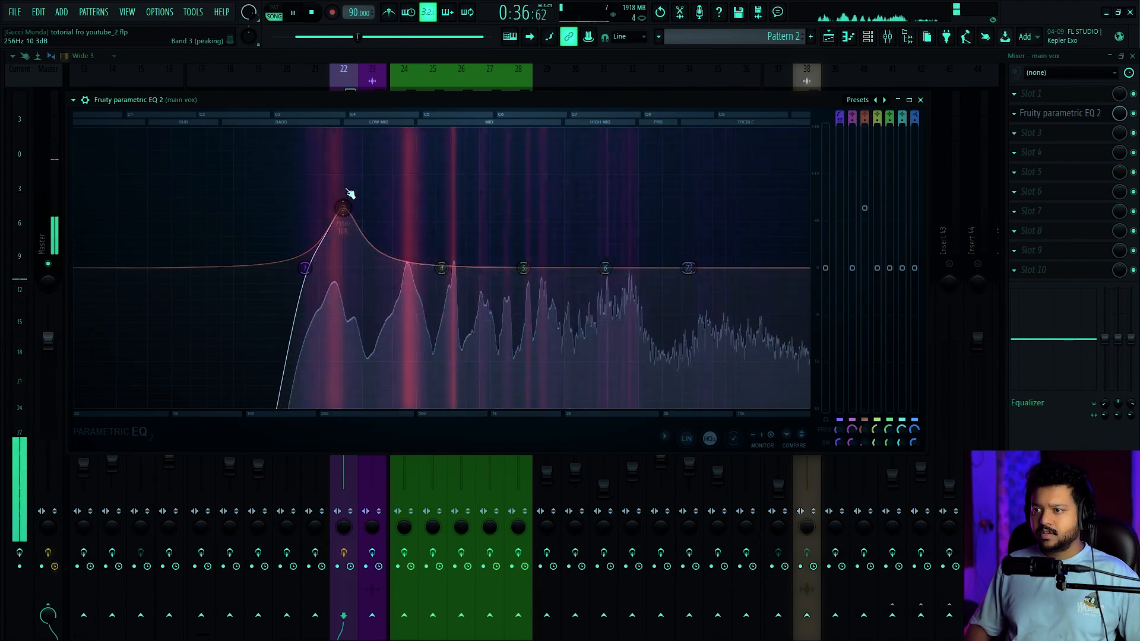
key(space)
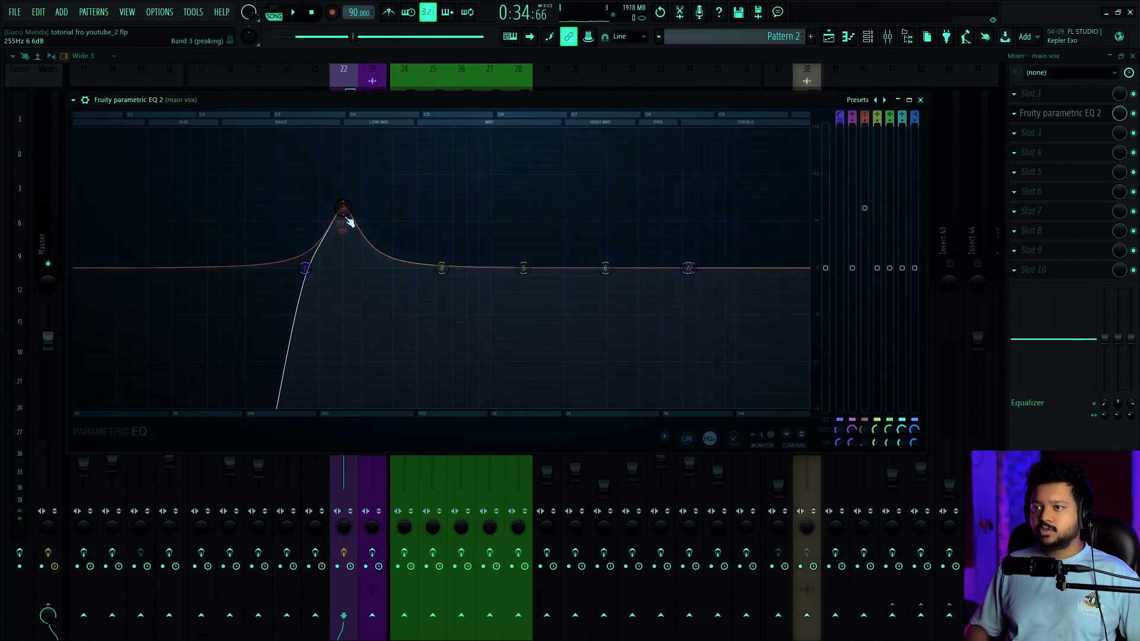
key(space)
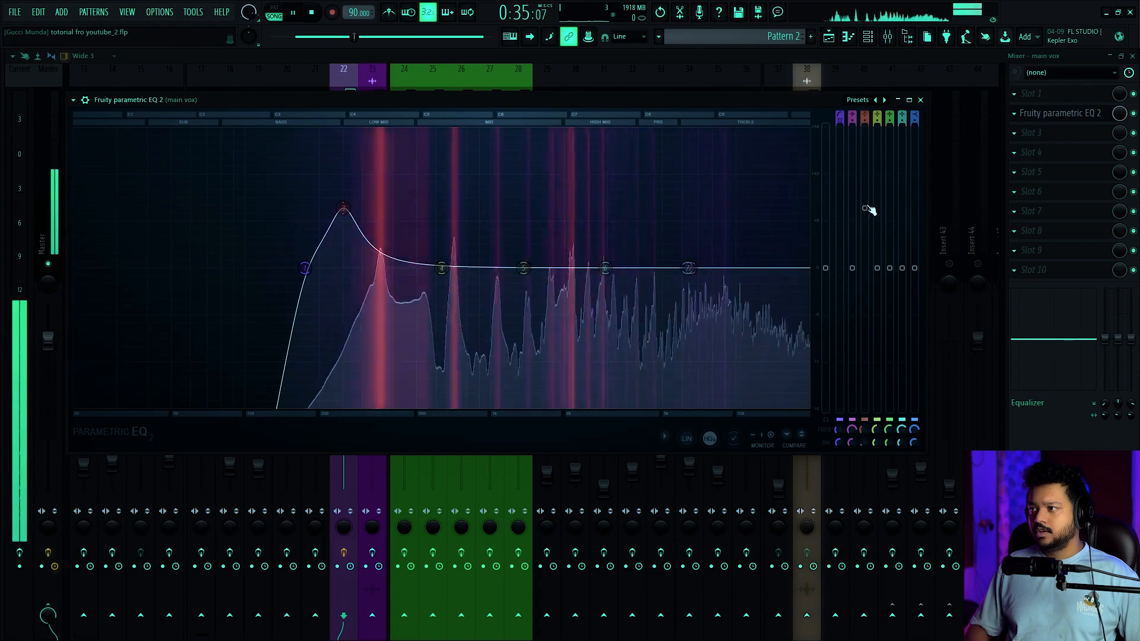
Turn EQ band 3 into a cut of about -2.4 dB at 251 Hz with 10% bandwidth and listen to the vocal
key(space)
drag(347, 217, 343, 290)
key(space)
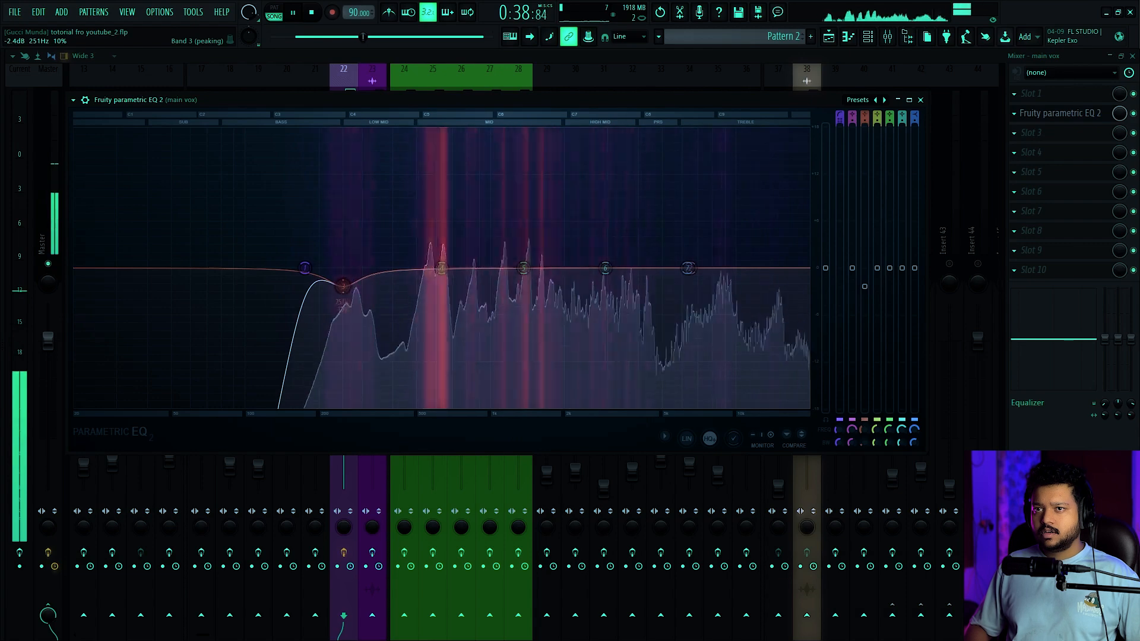
key(space)
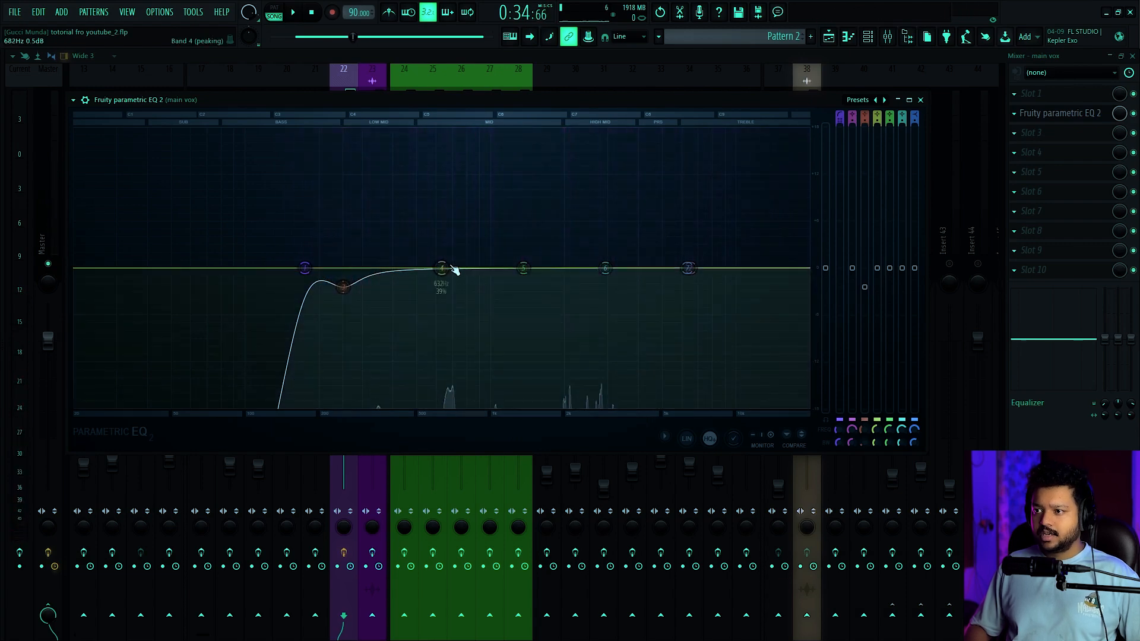
Boost EQ band 4 by about 7.7 dB near 590 Hz with 14% bandwidth and listen for boxy resonances
key(space)
drag(452, 269, 425, 207)
key(space)
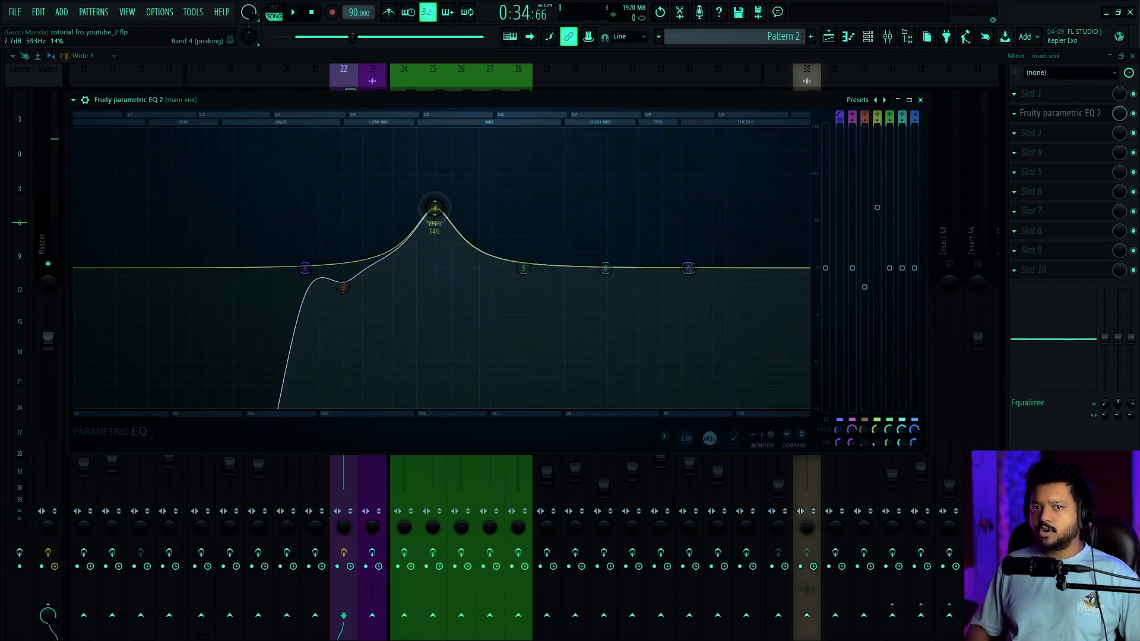
key(space)
Sweep the band 4 boost down to about 566 Hz and back to 630 Hz during playback, easing it to 1.4 dB
key(space)
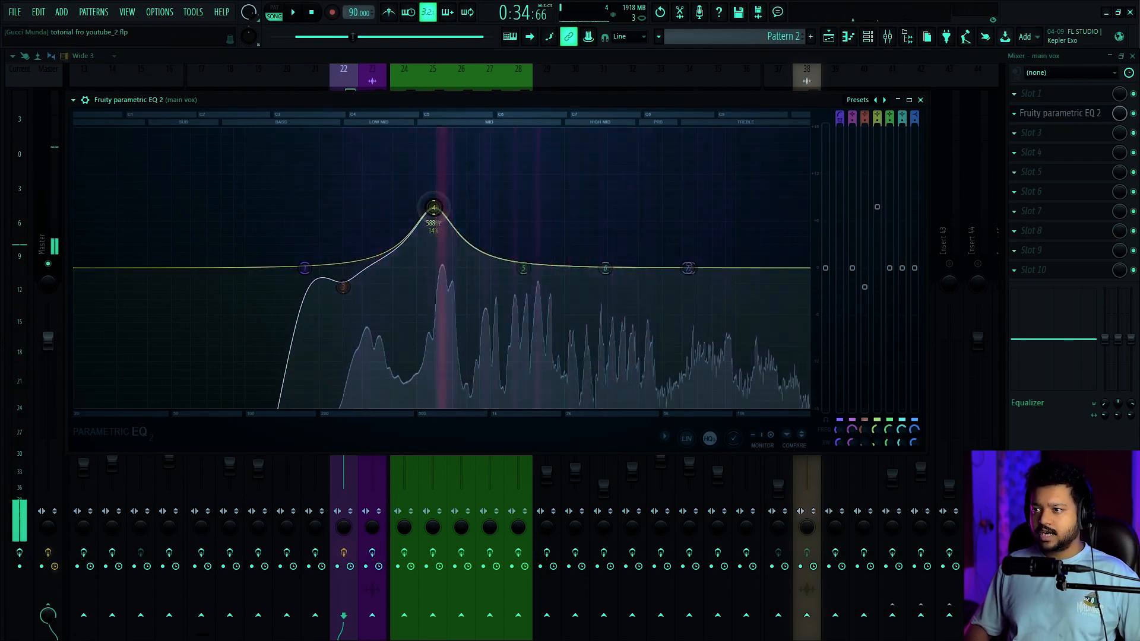
key(space)
drag(439, 201, 444, 193)
key(space)
key(space)
key(space)
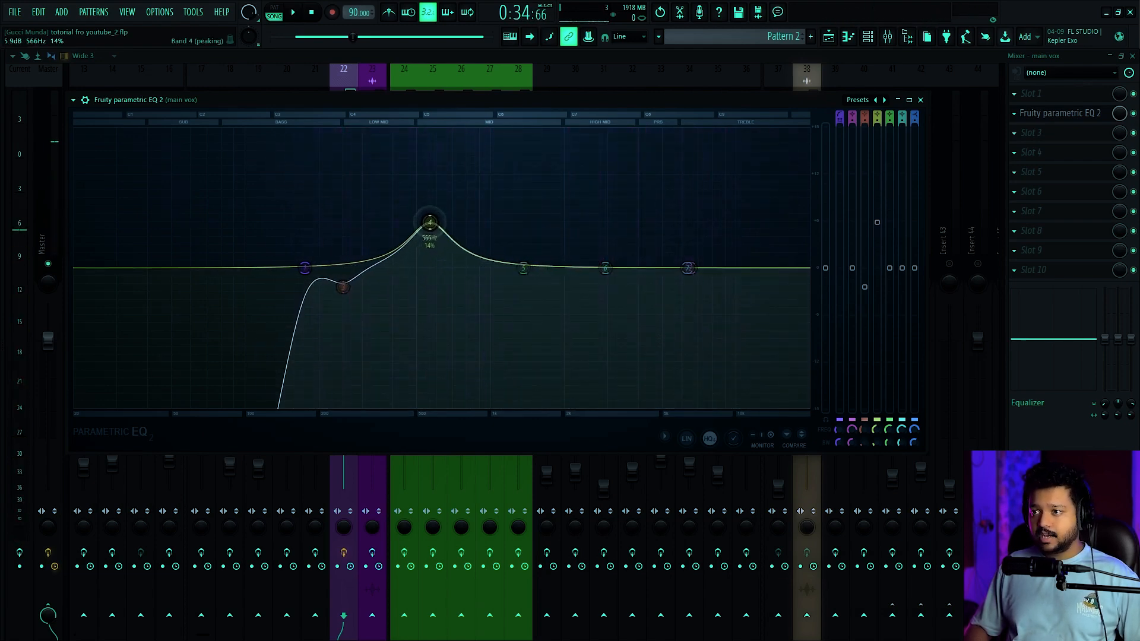
key(space)
drag(430, 222, 445, 248)
key(space)
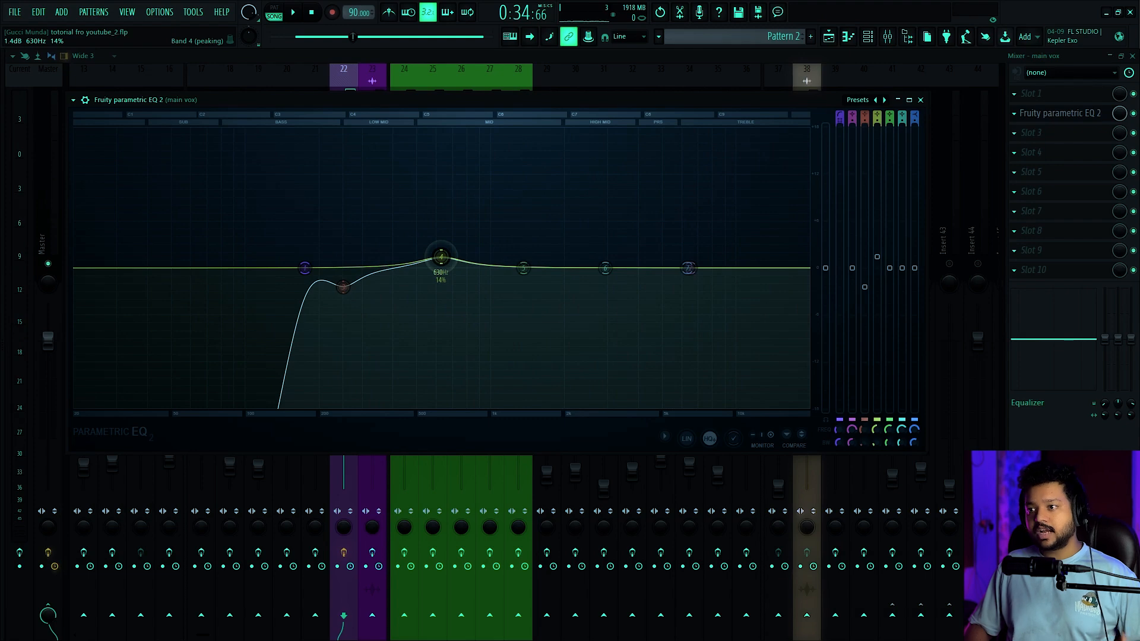
Audition a band 4 boost at about 678 Hz, and settle it on 627 Hz with a boost of about 13.6 dB
key(space)
drag(441, 256, 449, 218)
key(space)
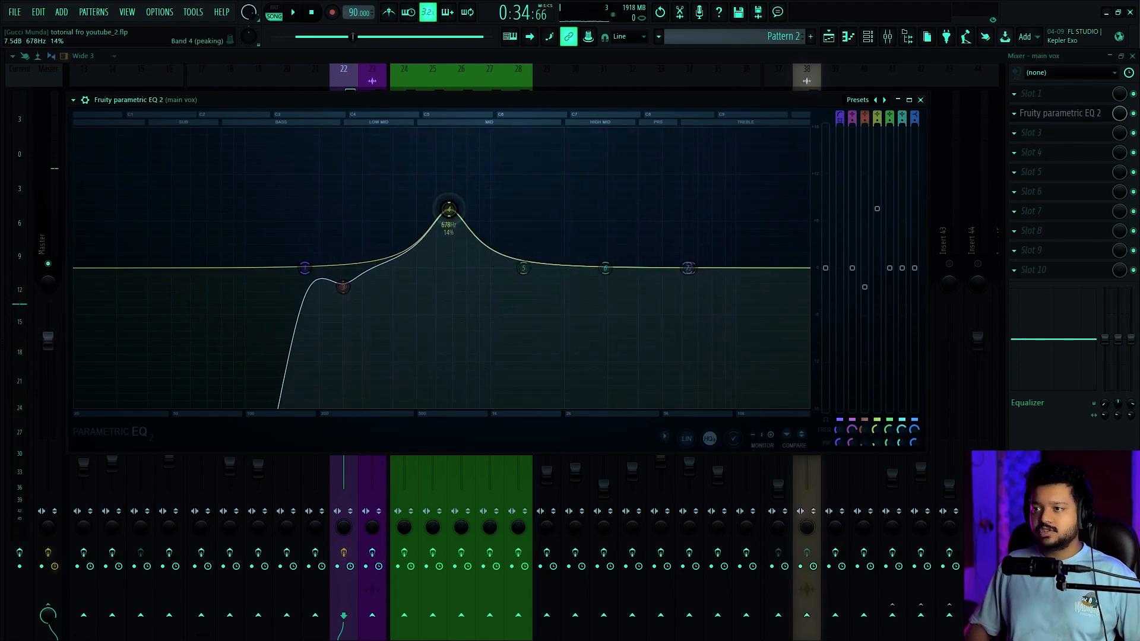
key(space)
drag(449, 208, 440, 161)
key(space)
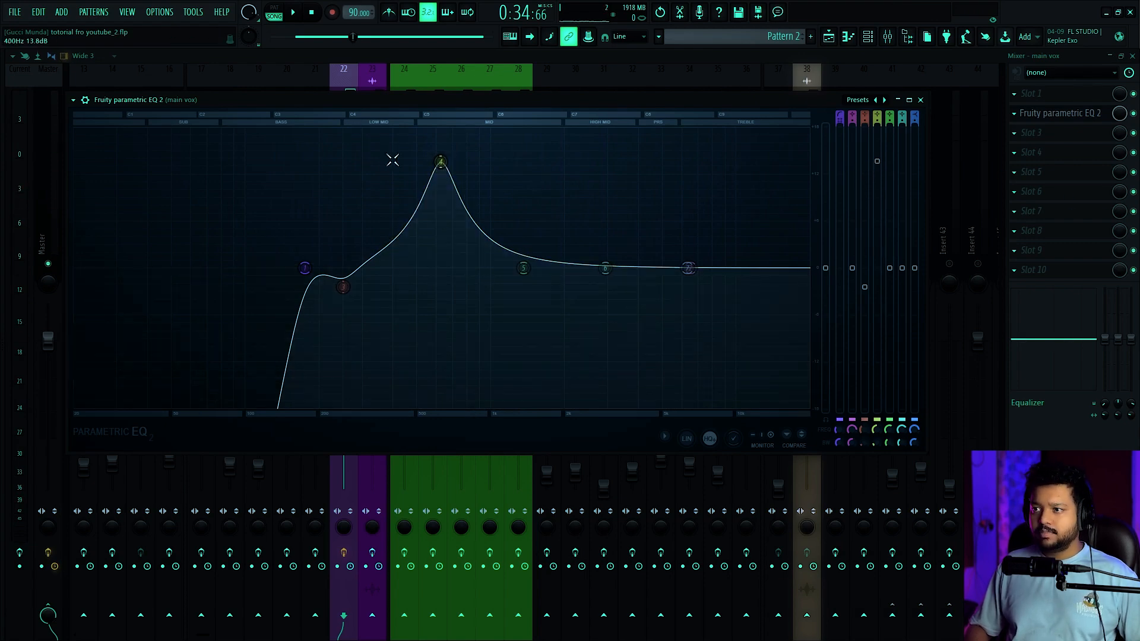
Narrow EQ band 4 to 5% bandwidth, cut it to about -5 dB at 627 Hz, and save the project
scroll(441, 164, down, 6)
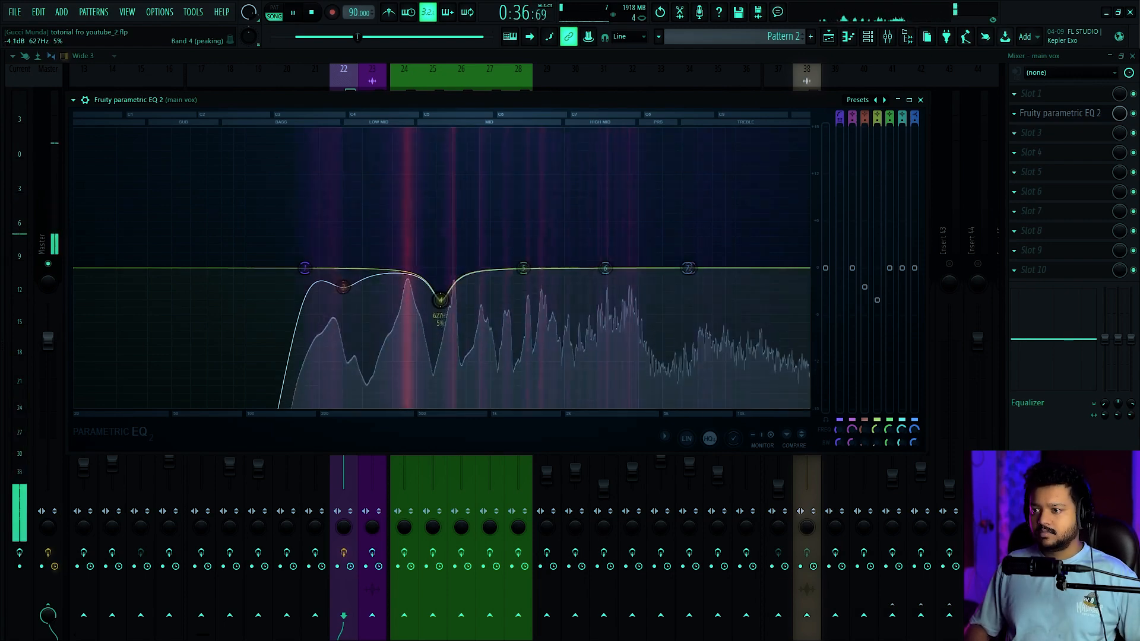
drag(440, 300, 441, 306)
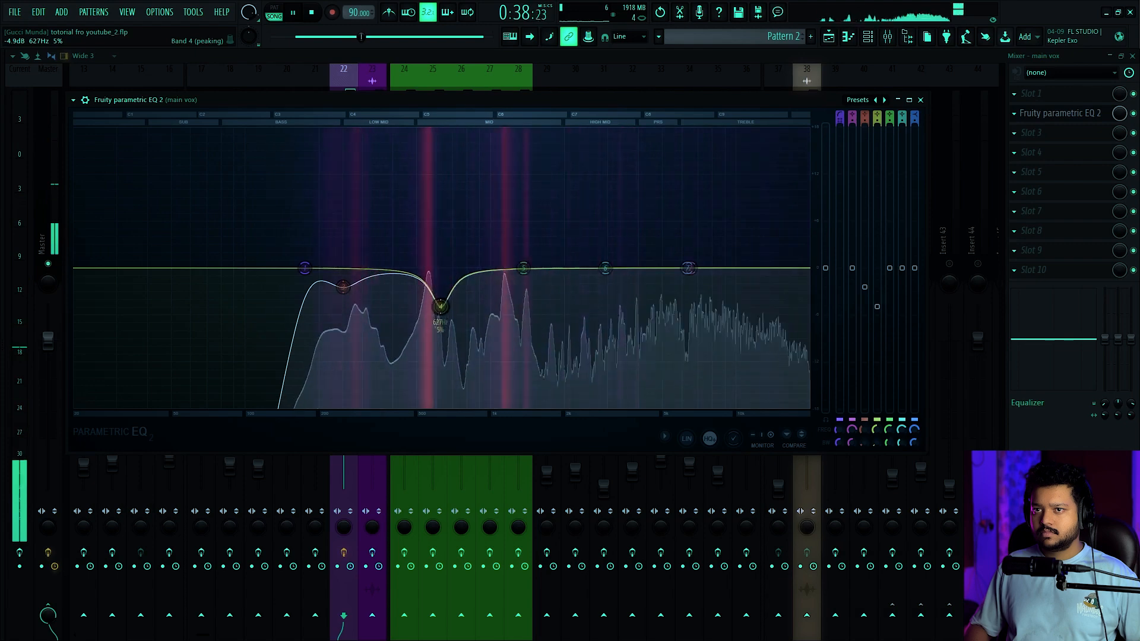
drag(876, 307, 877, 308)
key(ctrl+s)
key(space)
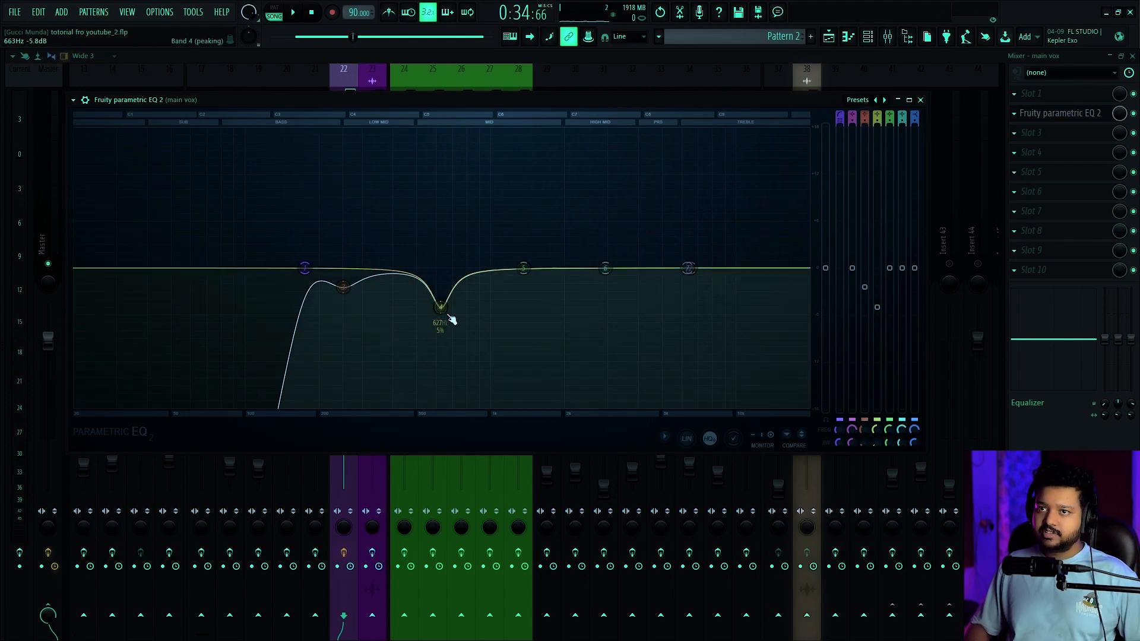
Play the vocal with the band 4 cut and make the cut slightly shallower
click(877, 304)
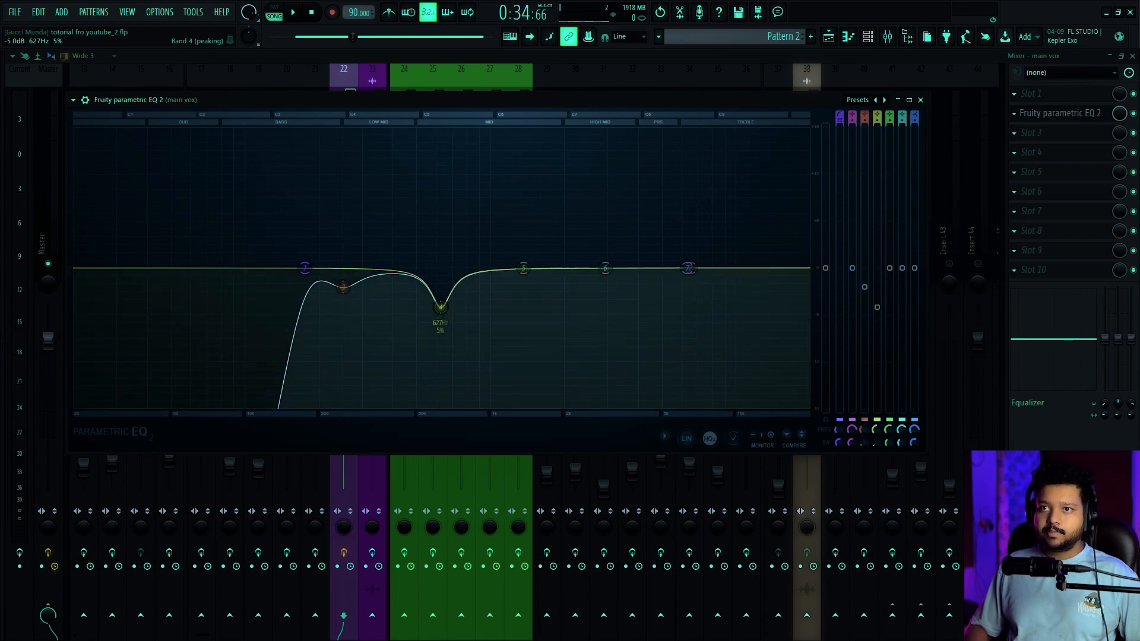
key(space)
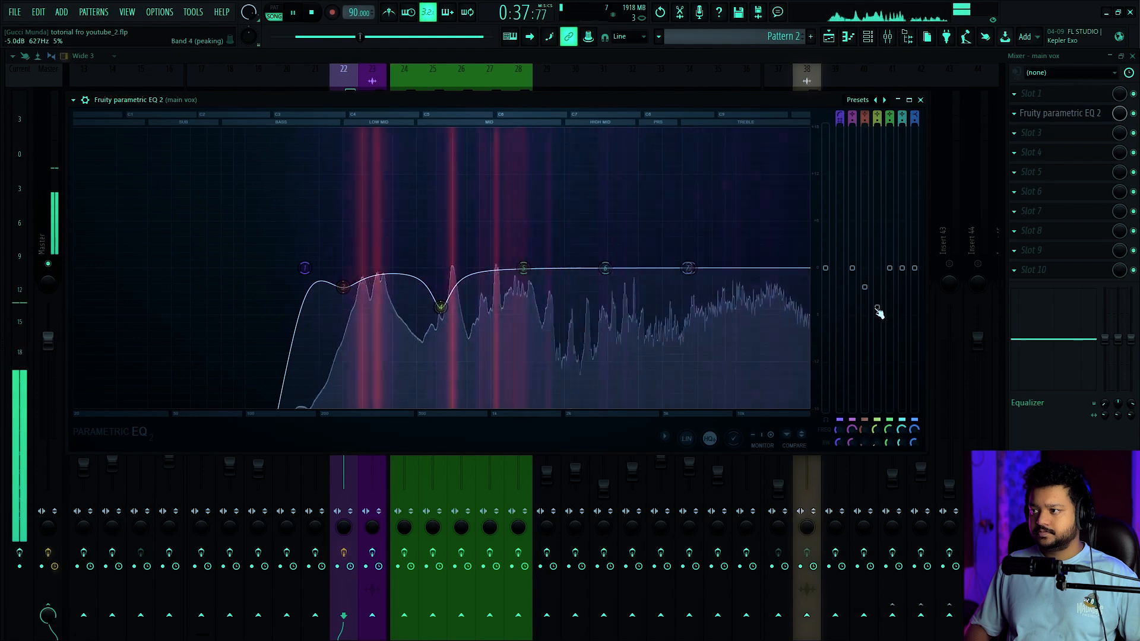
key(space)
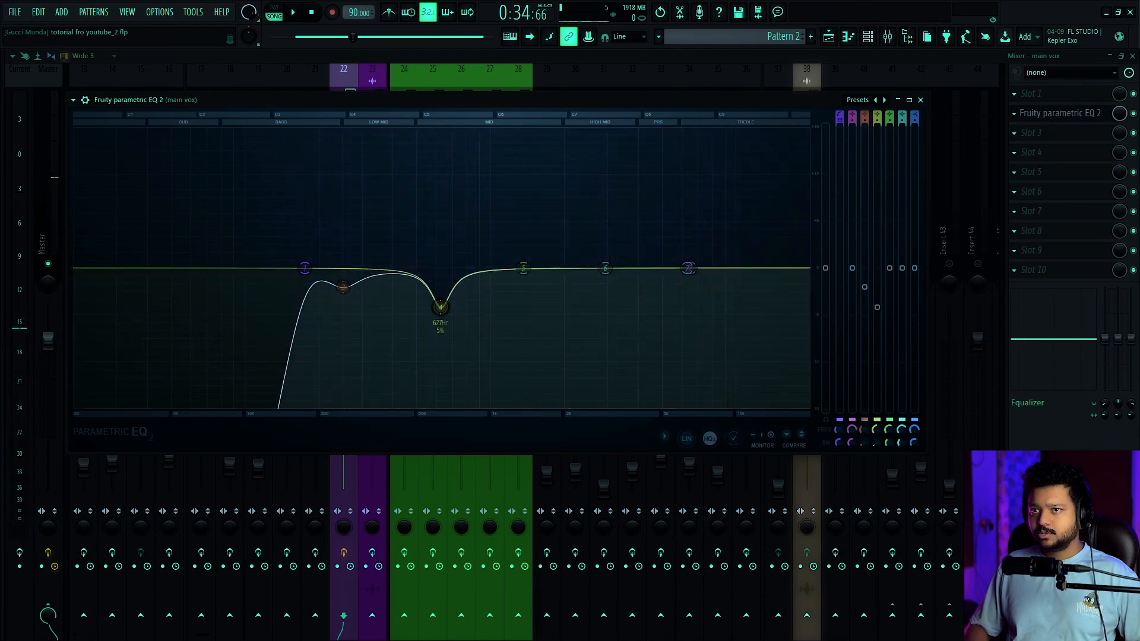
key(space)
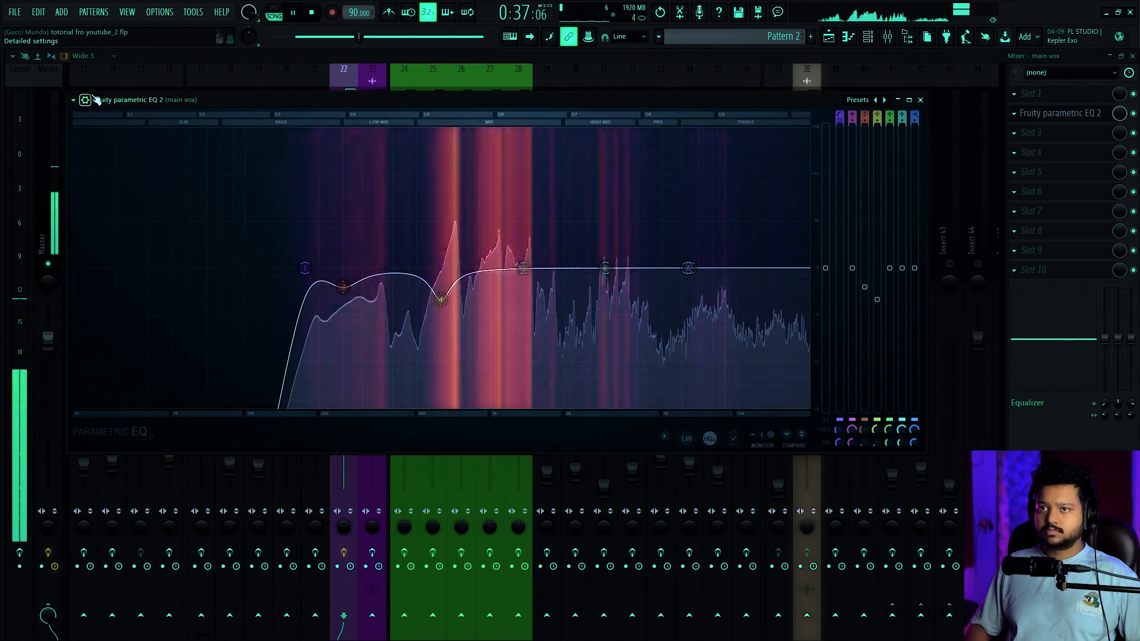
Show the EQ's detailed settings and toggle the plugin off and on during playback to compare the vocal
mouse_move(647, 120)
key(space)
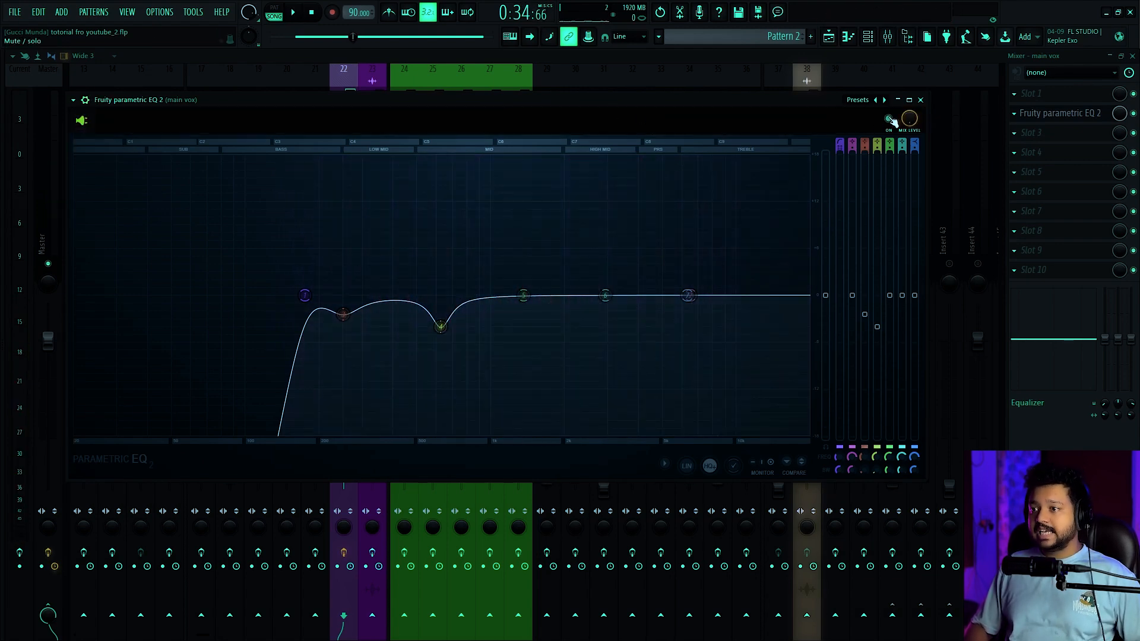
key(space)
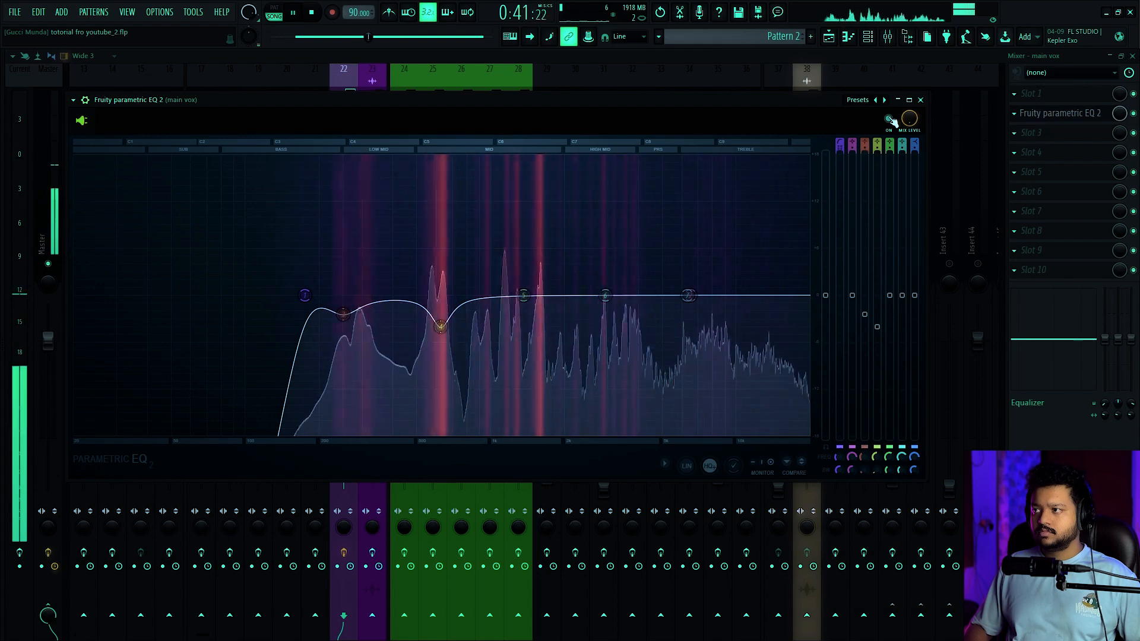
click(890, 119)
click(890, 118)
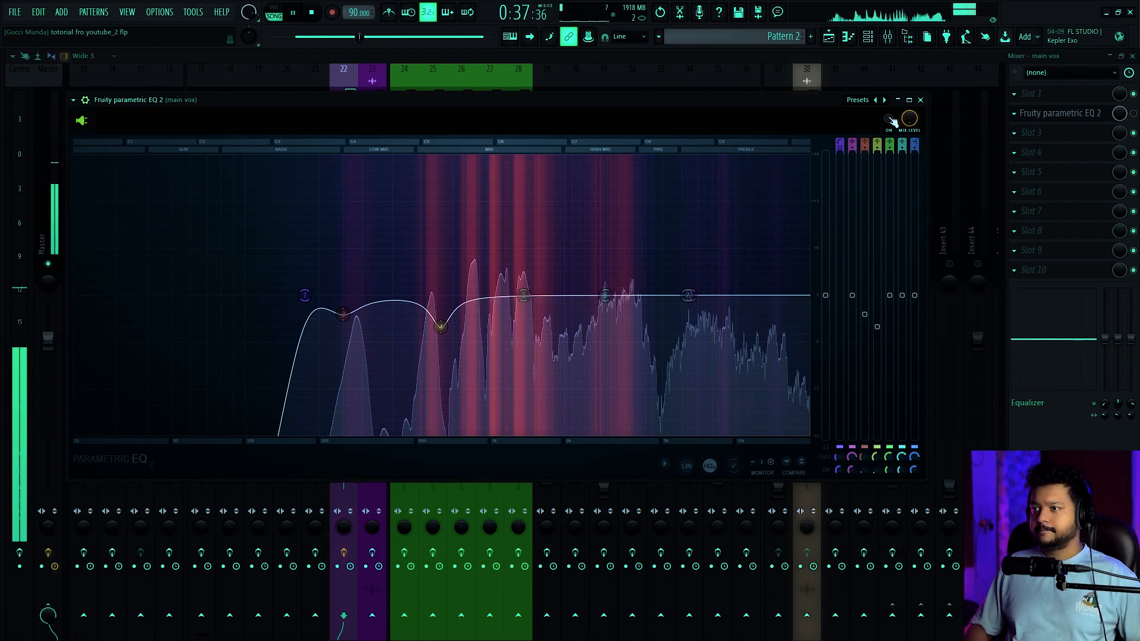
Switch the EQ back on, boost band 5 during playback, and narrow it to 0% bandwidth
click(890, 119)
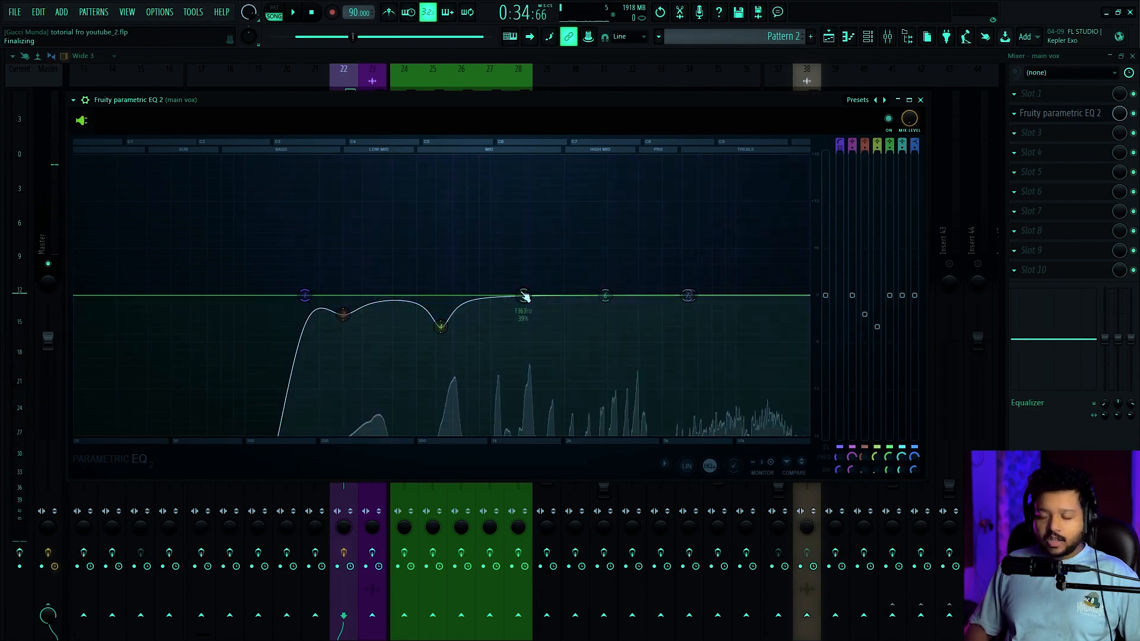
mouse_move(523, 296)
mouse_down()
mouse_move(470, 241)
mouse_move(618, 244)
mouse_move(536, 241)
mouse_move(590, 248)
mouse_move(559, 323)
mouse_move(528, 293)
mouse_up()
key(space)
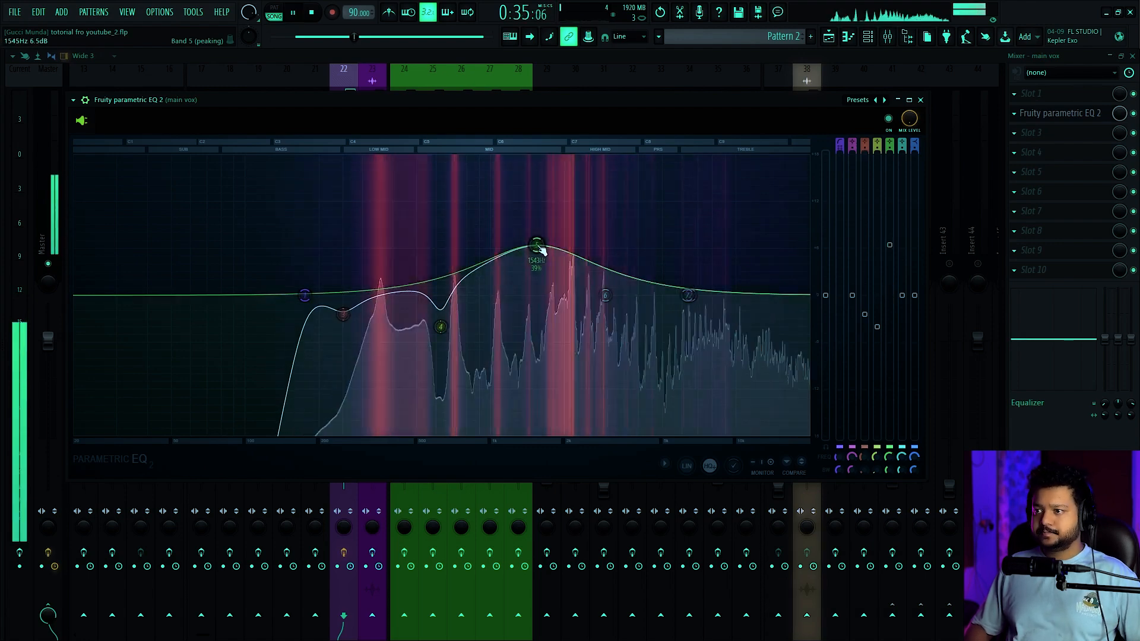
scroll(537, 245, down, 10)
drag(536, 246, 538, 290)
key(space)
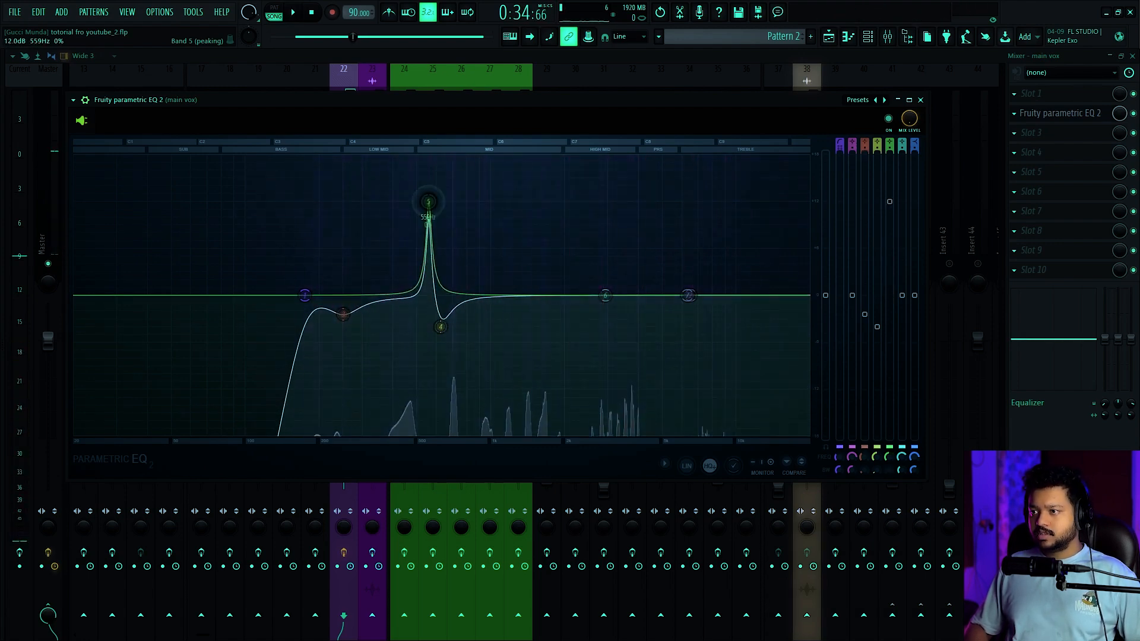
Sweep the boosted band 5 to 1171 Hz, widen it to 10% bandwidth, and cut it to about -3 dB
key(space)
drag(427, 203, 481, 288)
key(space)
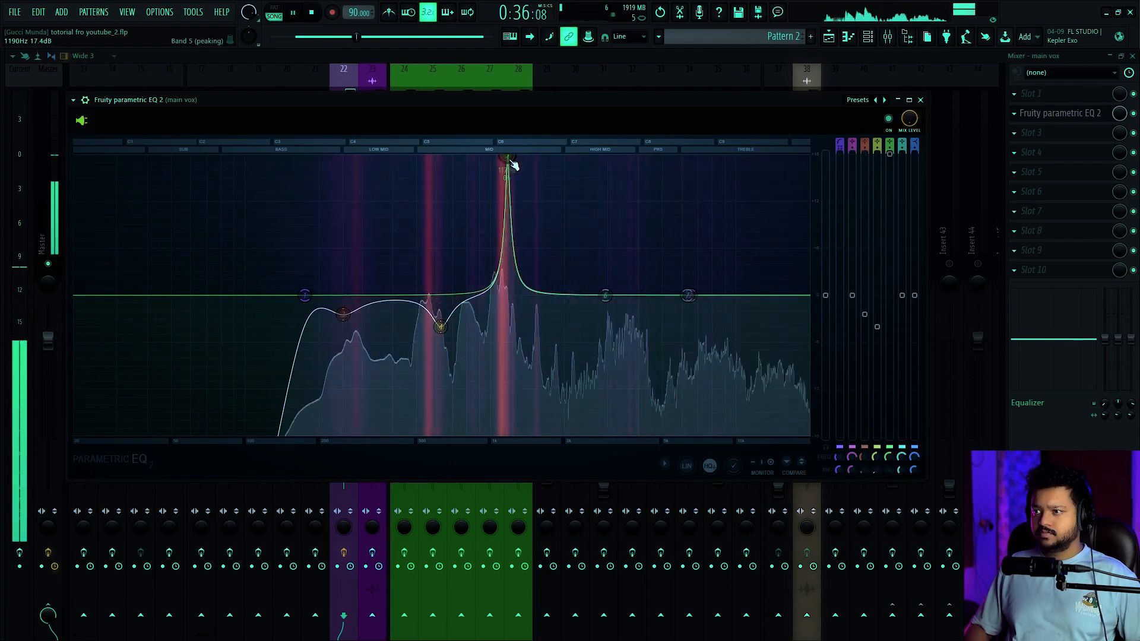
scroll(513, 165, down, 5)
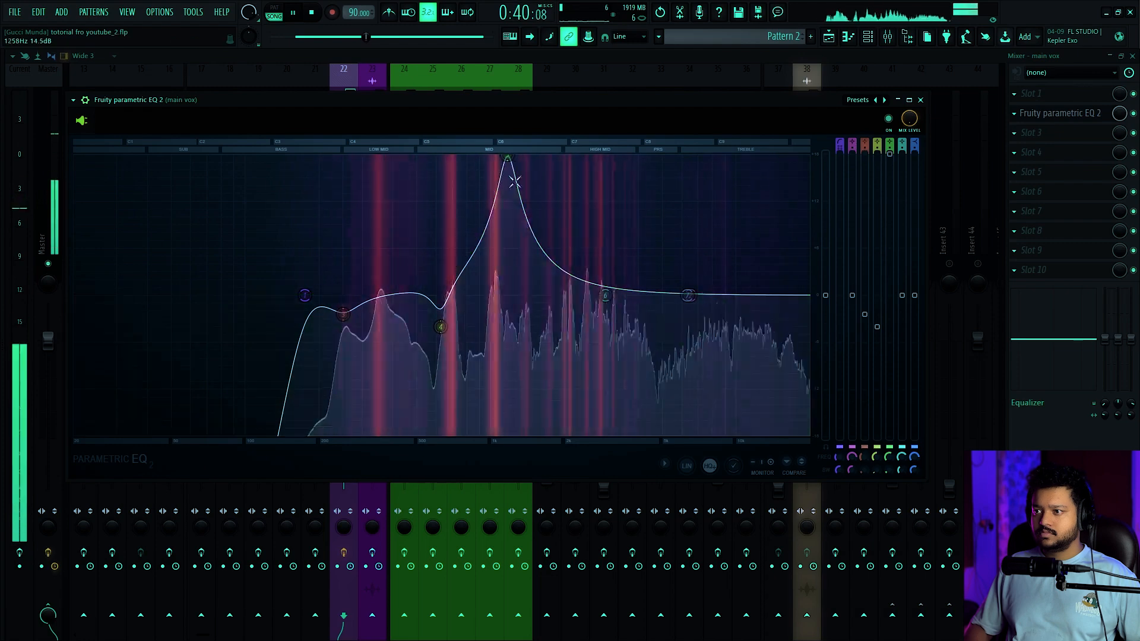
alt+click(889, 154)
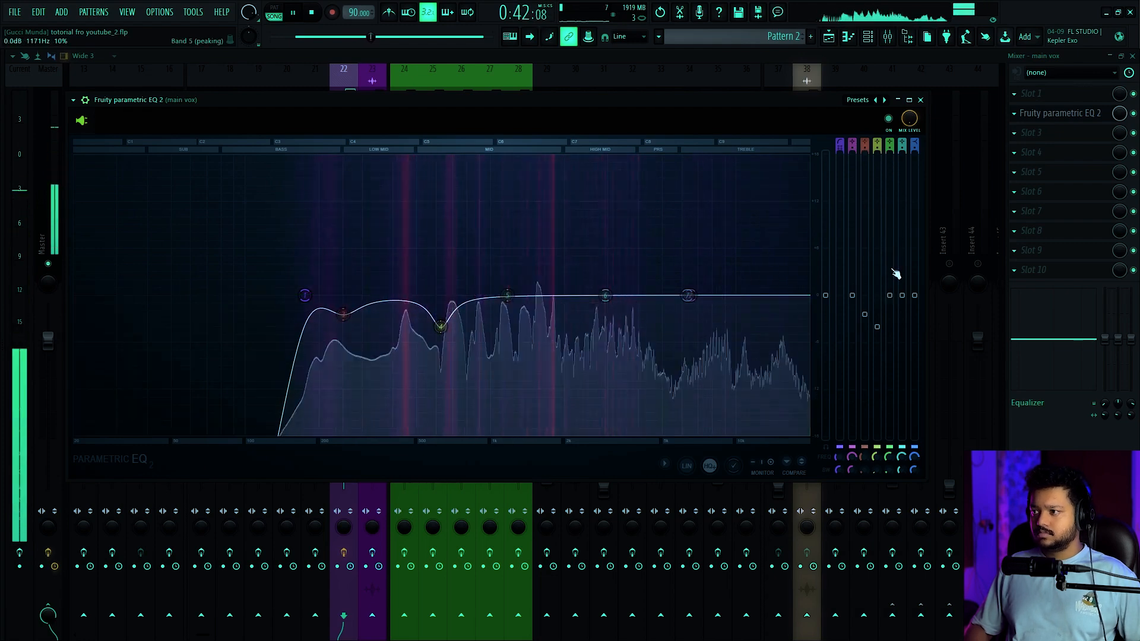
drag(890, 295, 890, 319)
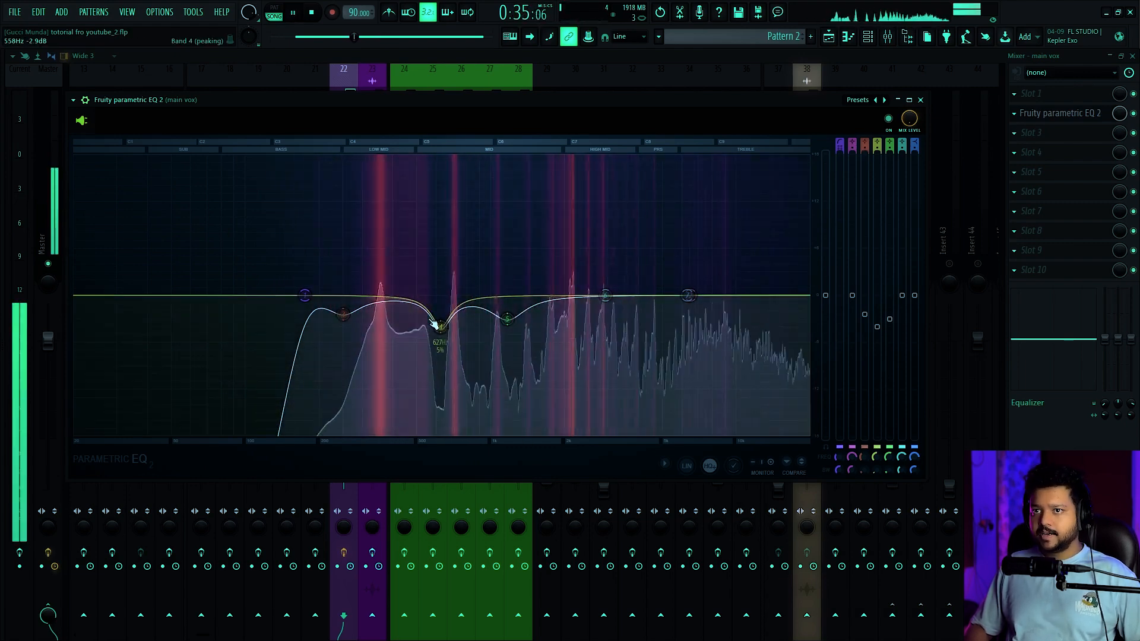
key(space)
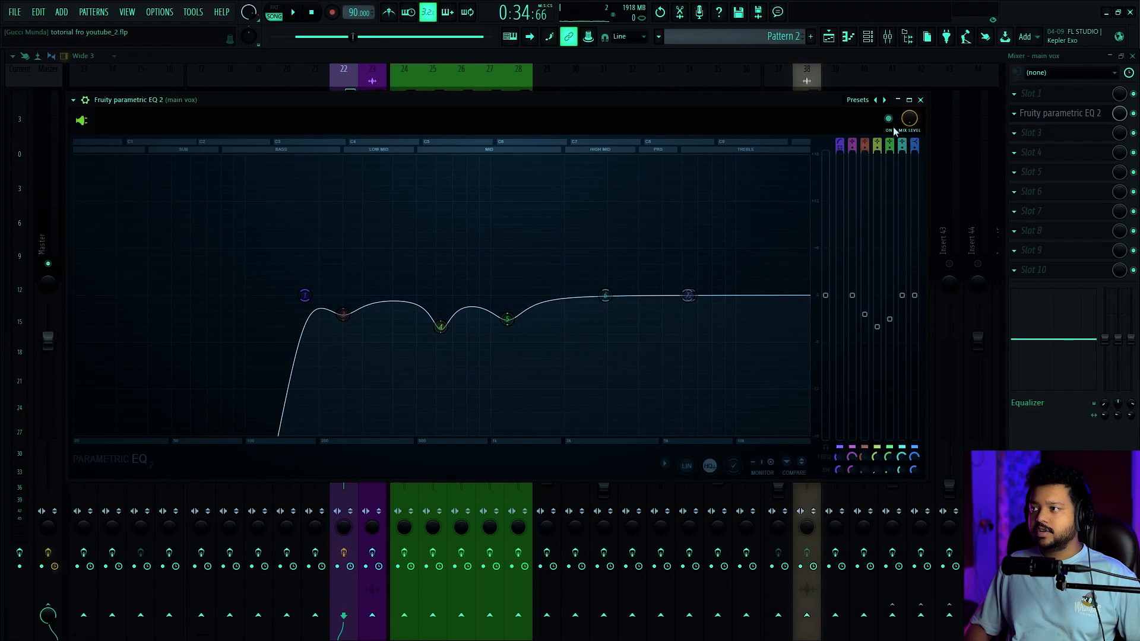
Toggle the EQ off and on during playback to compare the vocal with and without the band 5 cut
click(888, 118)
key(space)
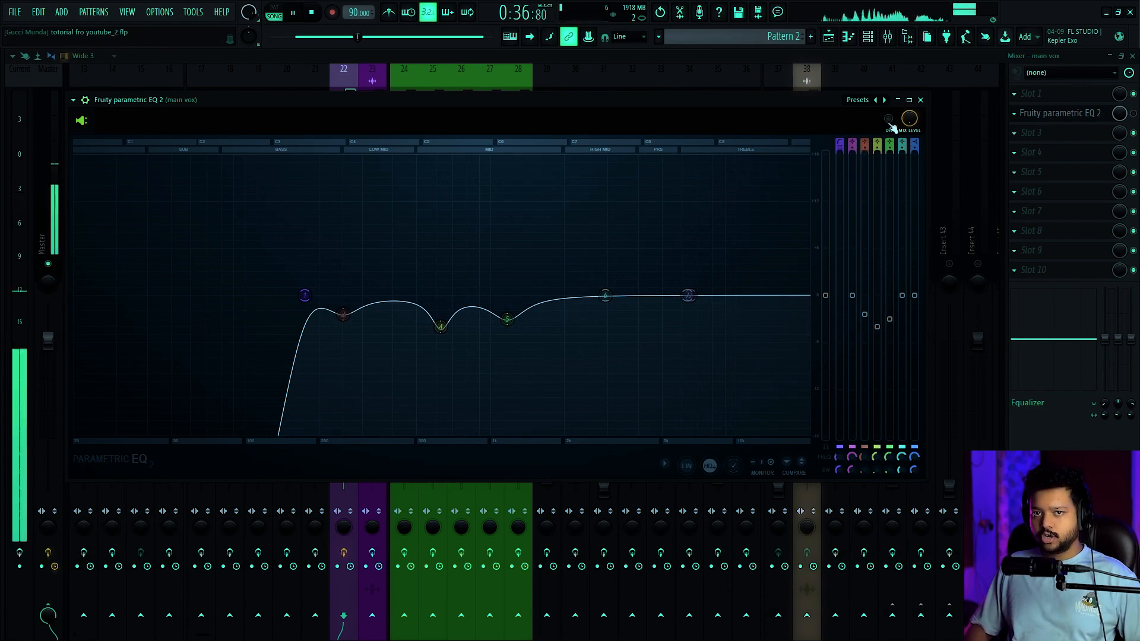
click(890, 121)
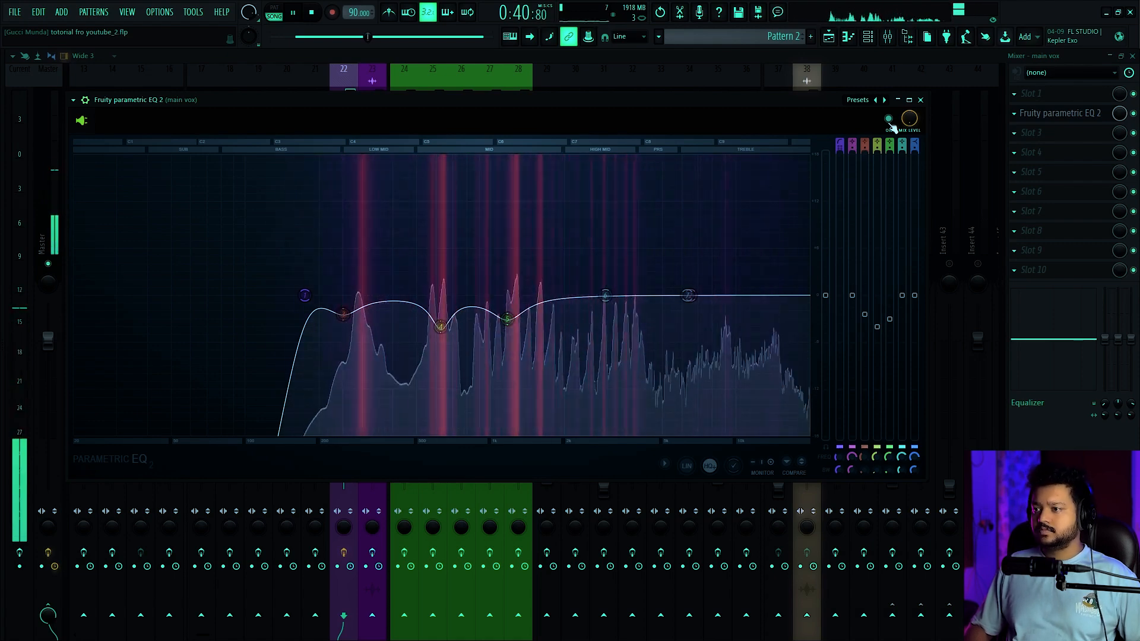
key(space)
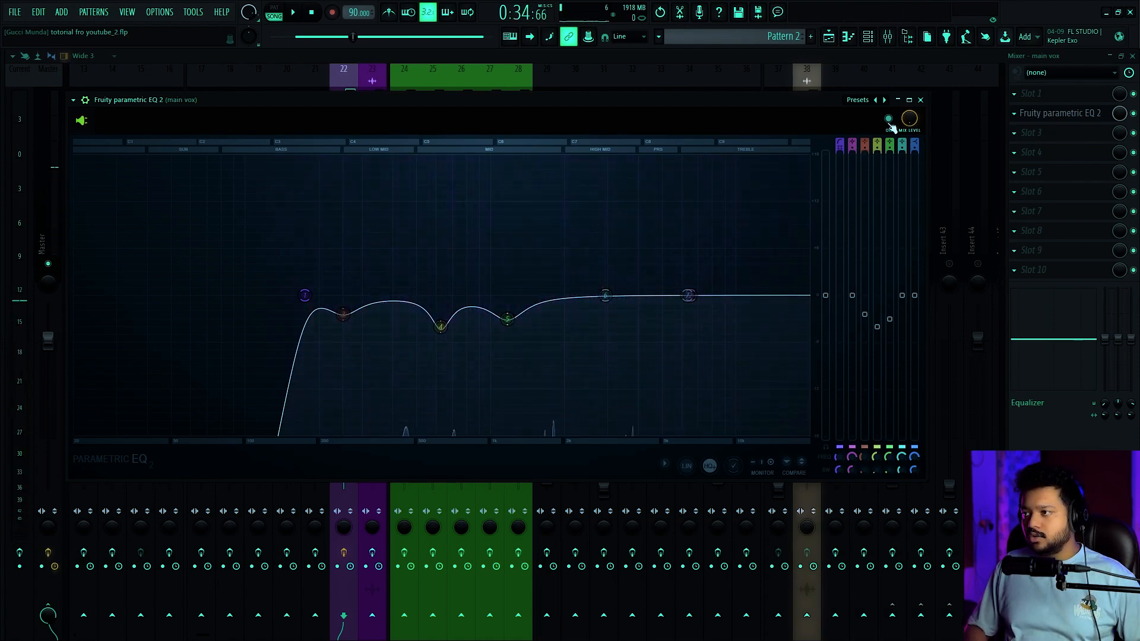
key(space)
click(890, 122)
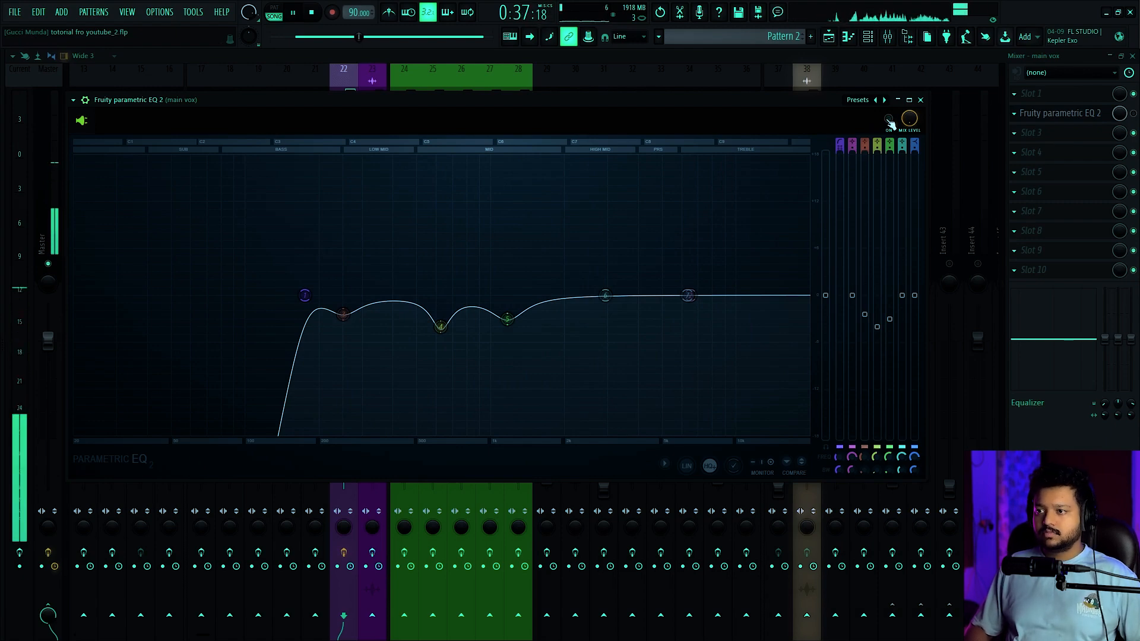
click(890, 121)
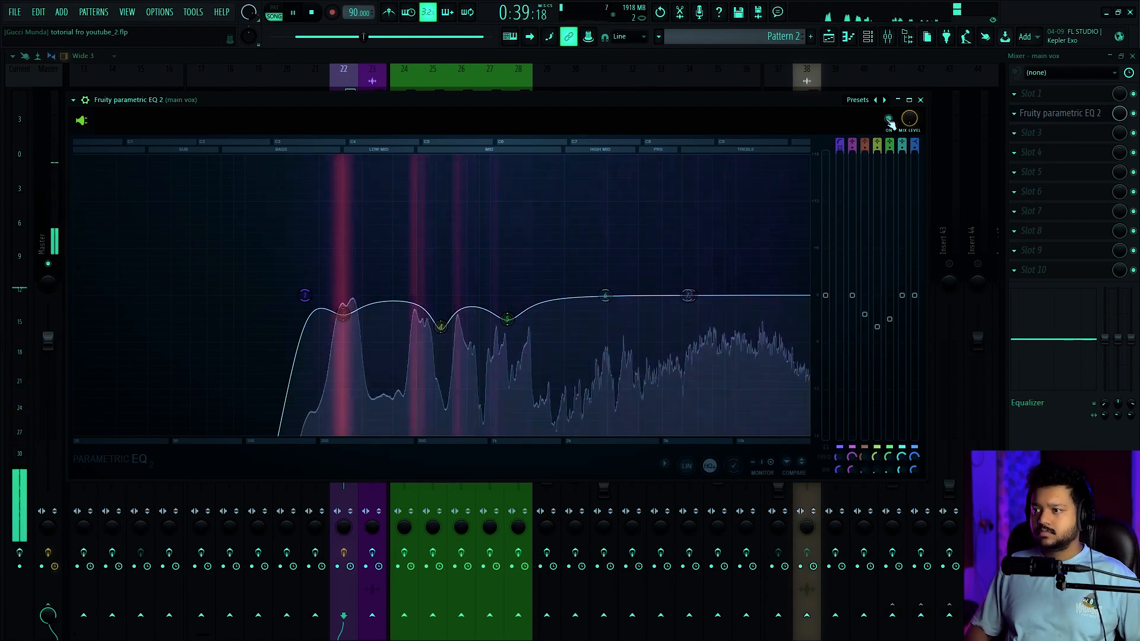
click(890, 121)
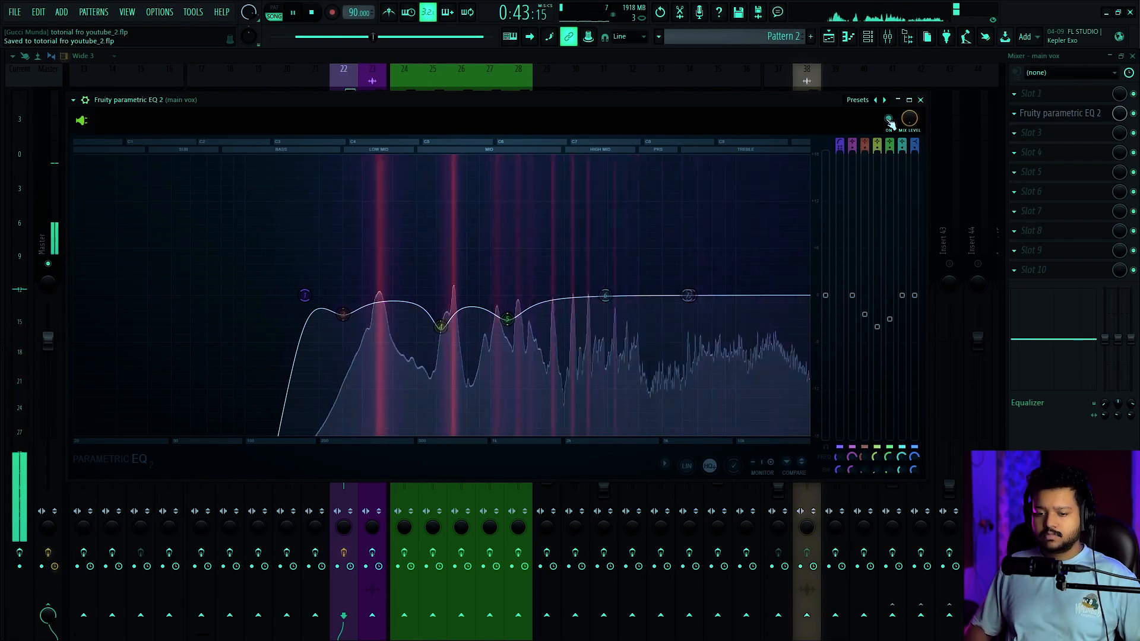
click(889, 122)
key(space)
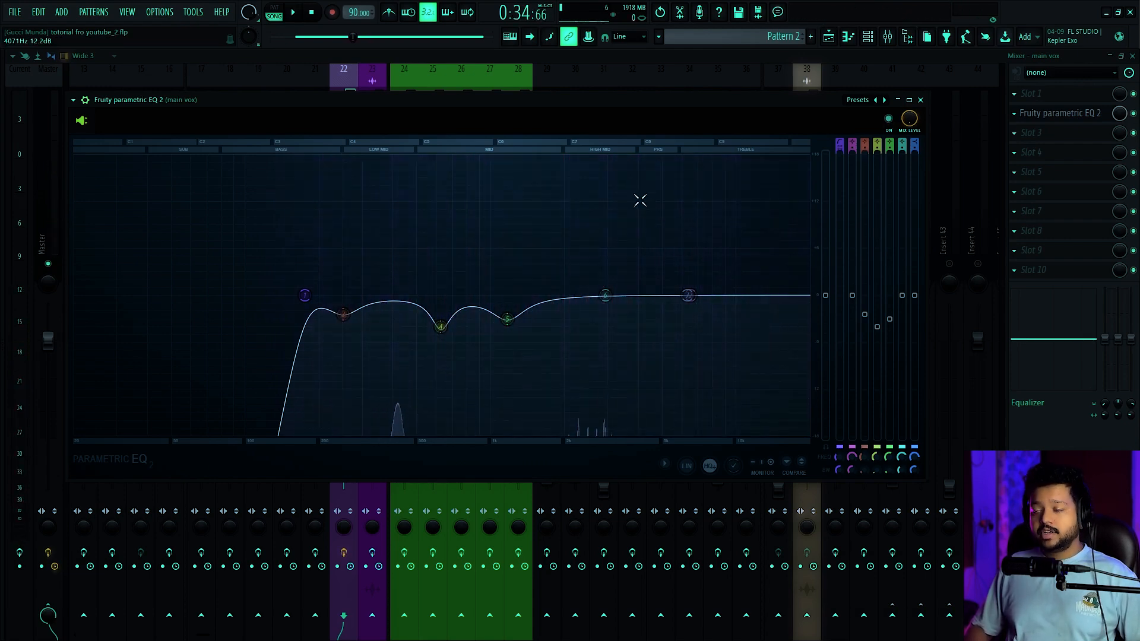
Move band 6 to about 3832 Hz, narrow it to 0% bandwidth, and audition it at the maximum boost
key(space)
drag(605, 295, 633, 262)
key(space)
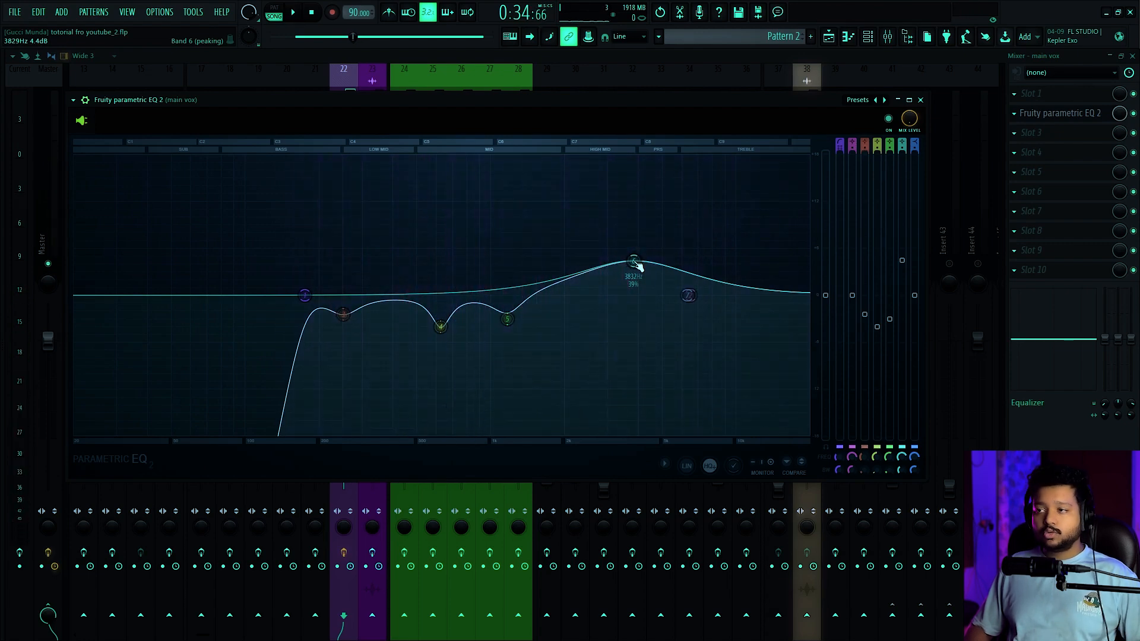
scroll(636, 265, down, 8)
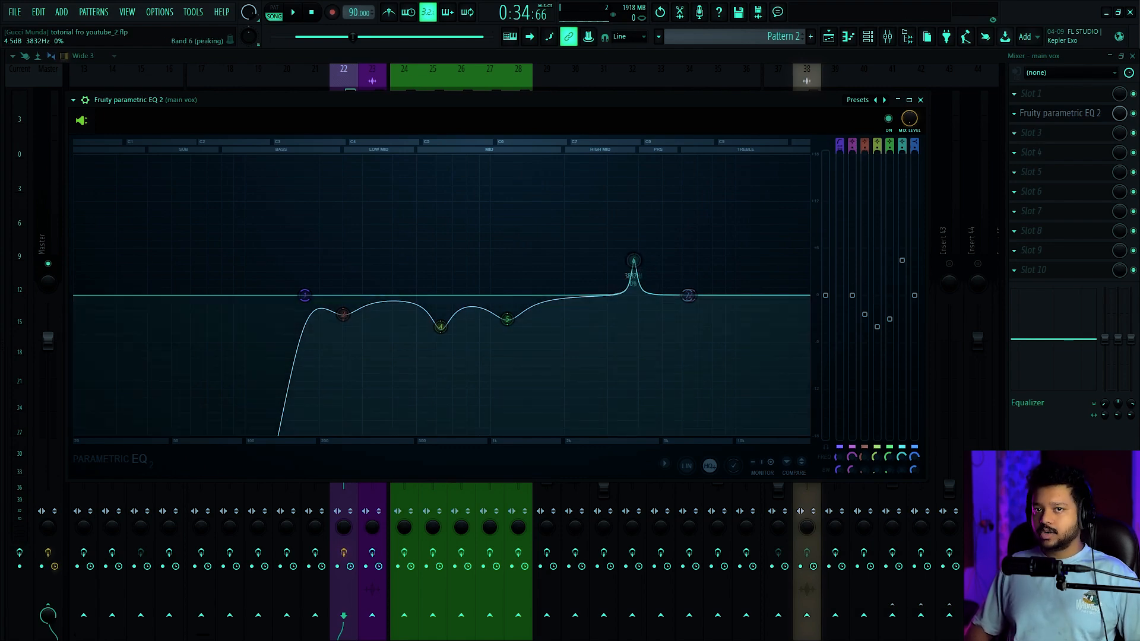
drag(902, 260, 902, 154)
key(space)
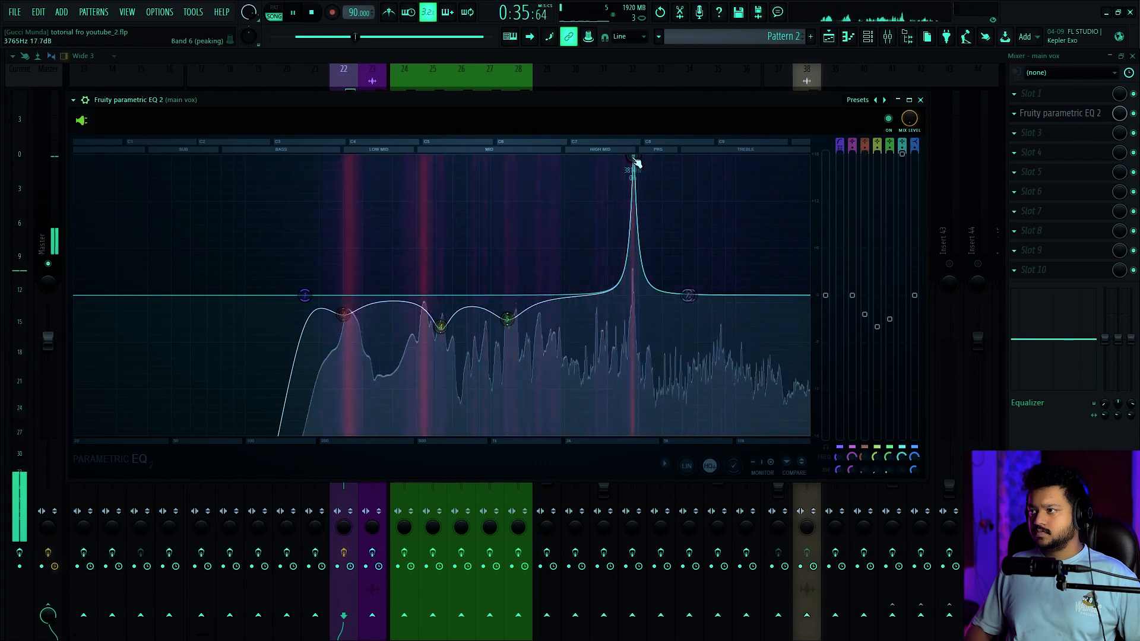
key(space)
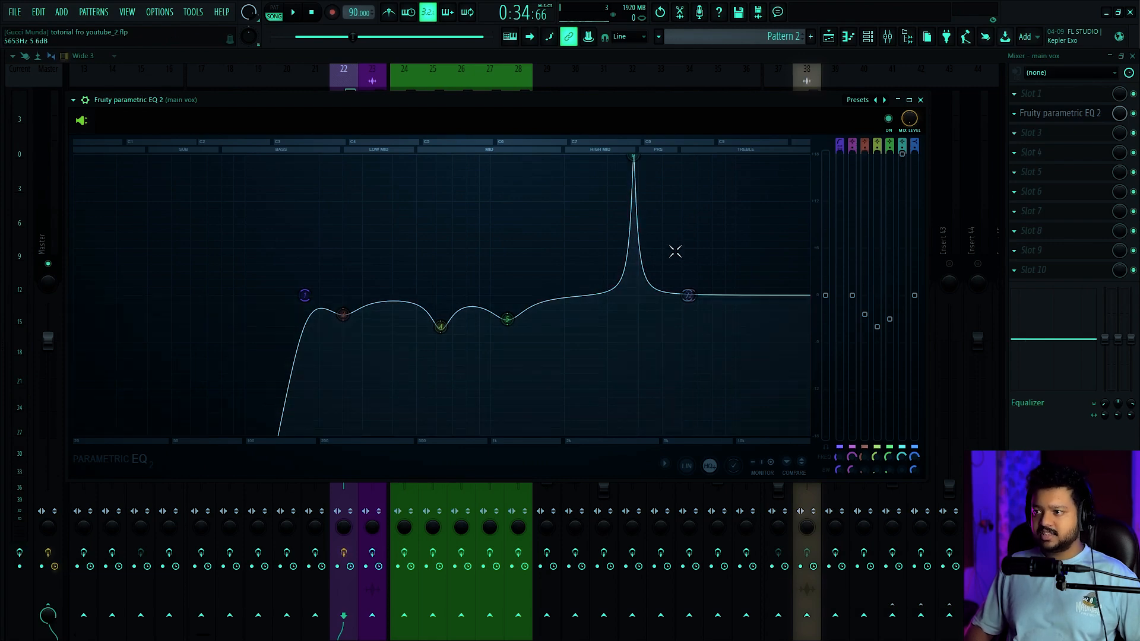
Sweep a narrow band 2 boost from about 991 Hz to 2837 Hz during playback to search for harsh frequencies
drag(689, 299, 568, 244)
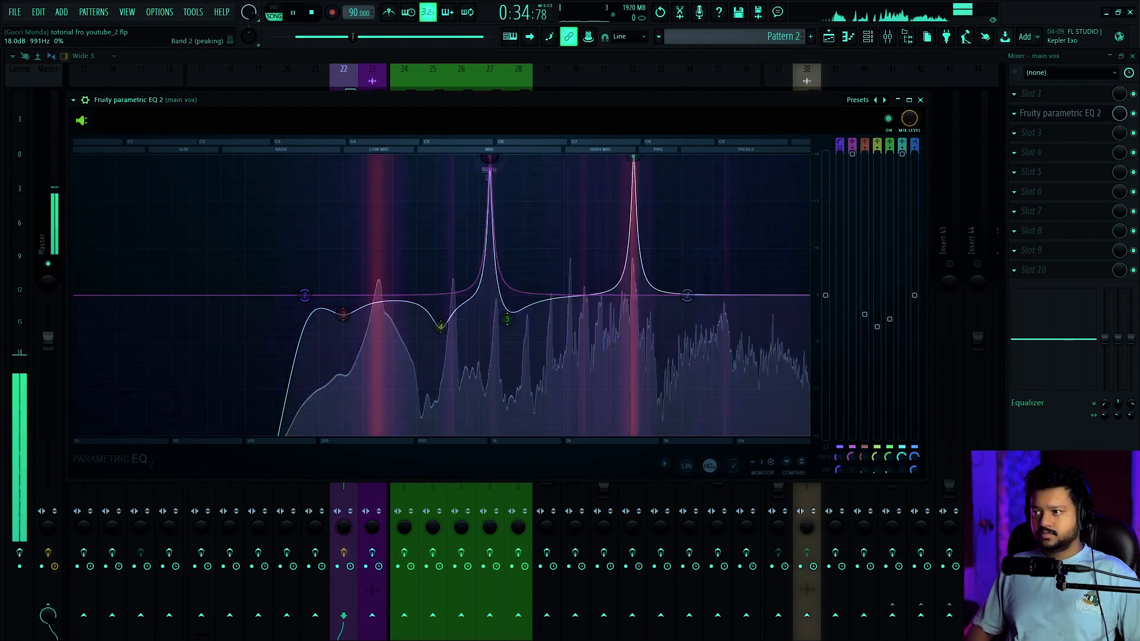
drag(488, 156, 601, 156)
key(space)
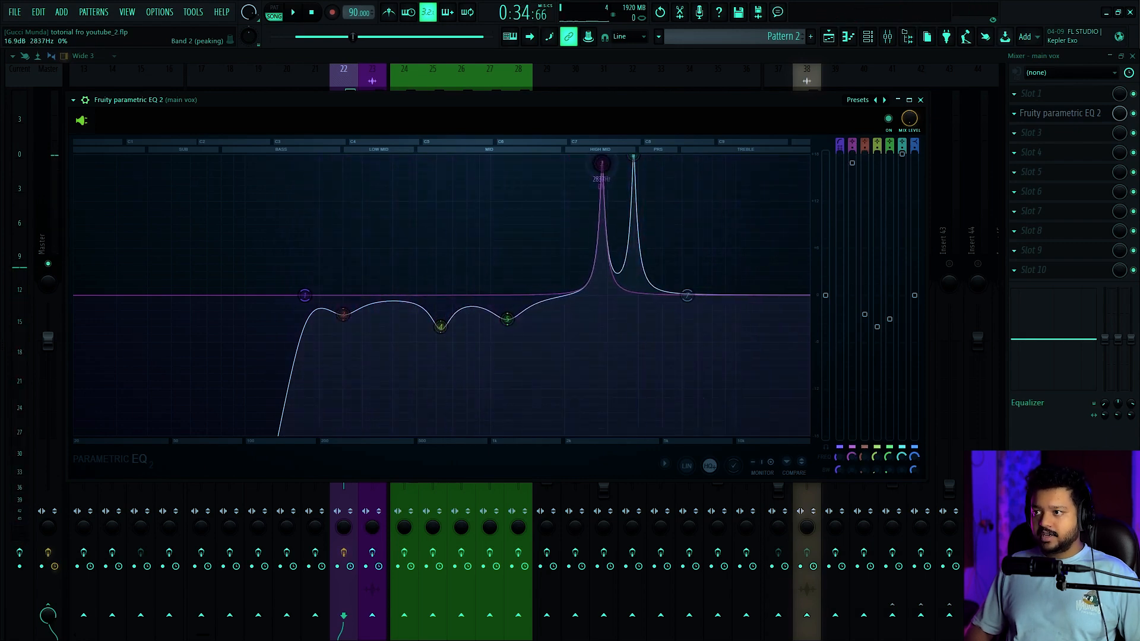
alt+click(601, 157)
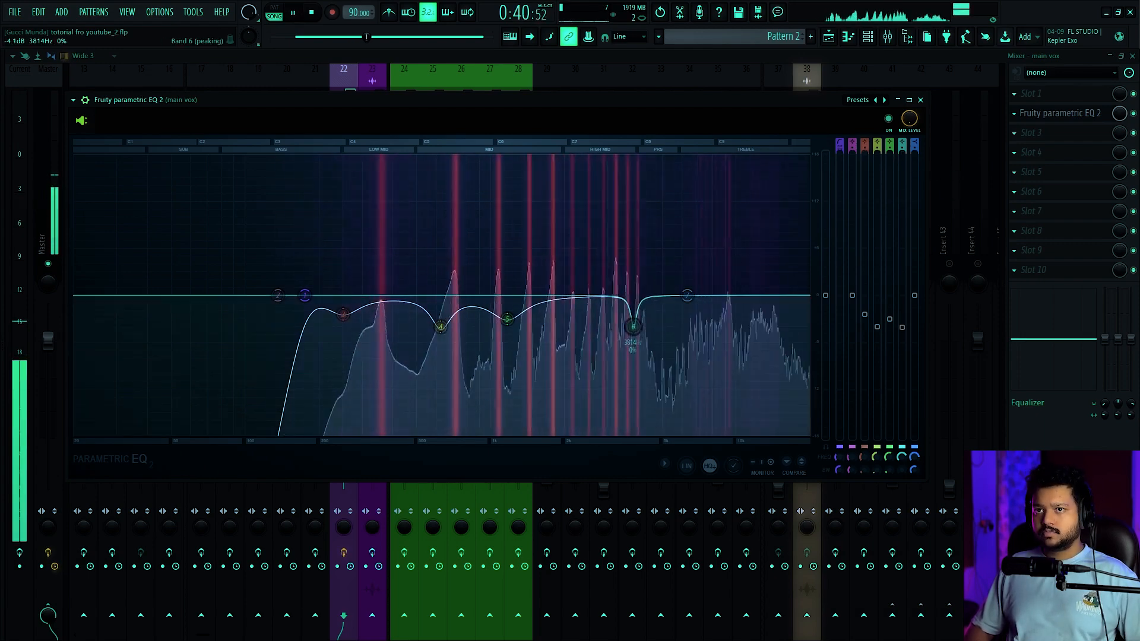
Cut band 6 to about -5 dB at 3814 Hz and play the vocal to check the cut
drag(902, 333, 902, 334)
key(space)
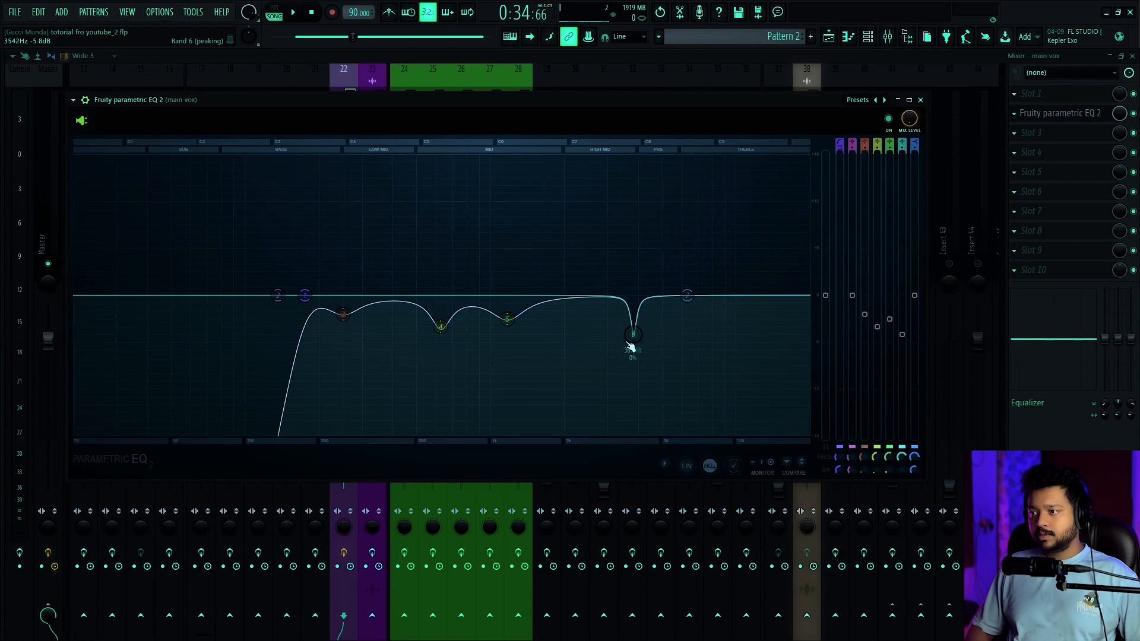
key(space)
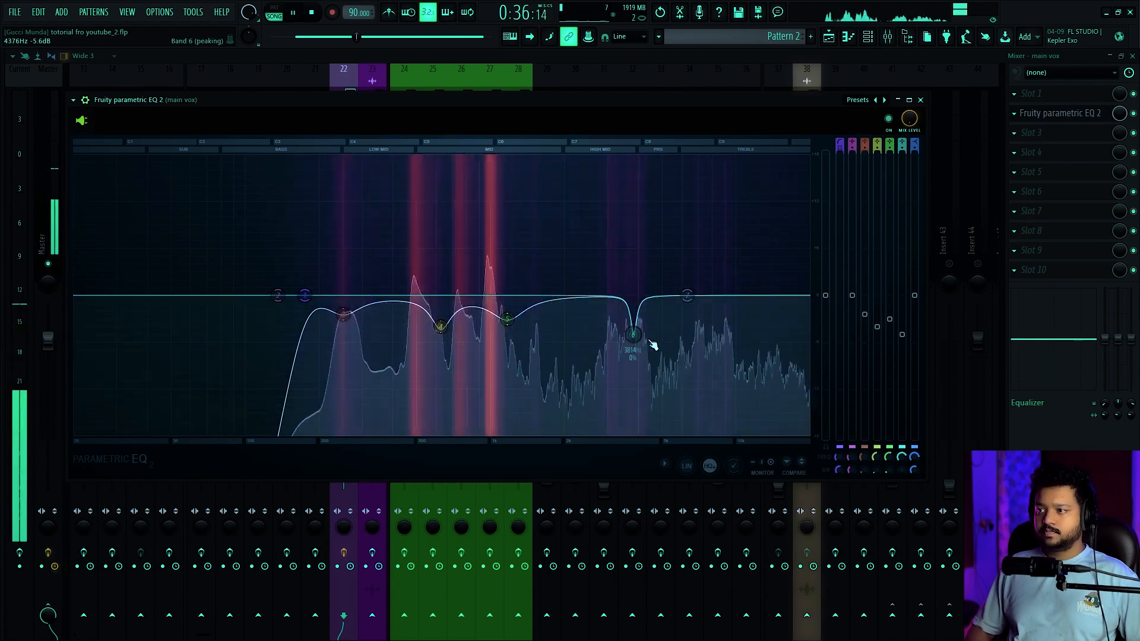
key(space)
key(space)
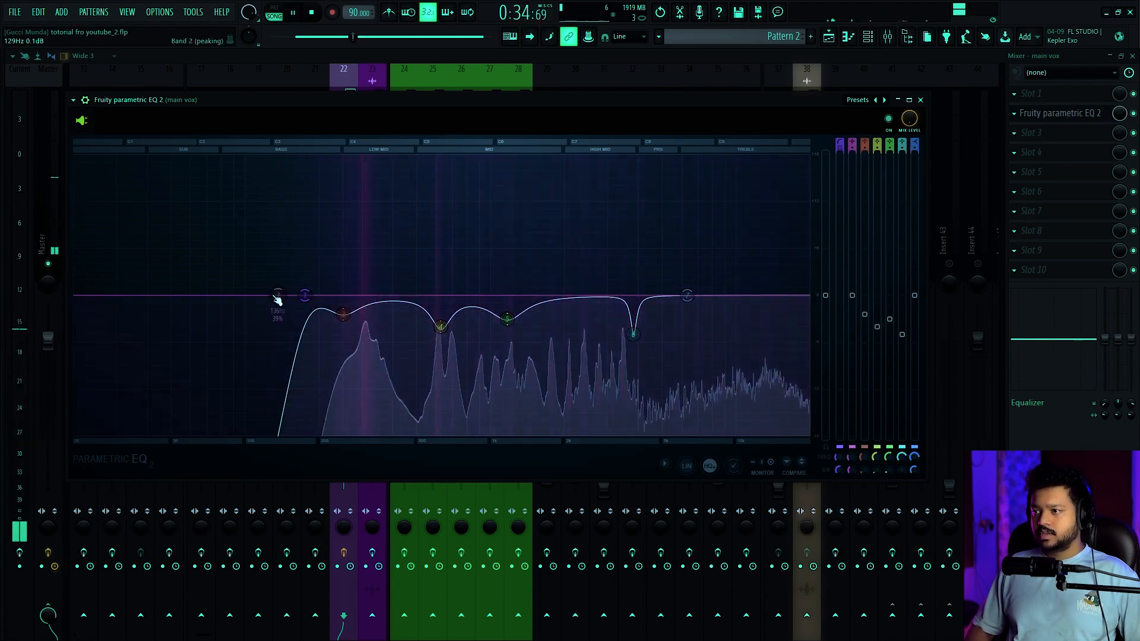
key(space)
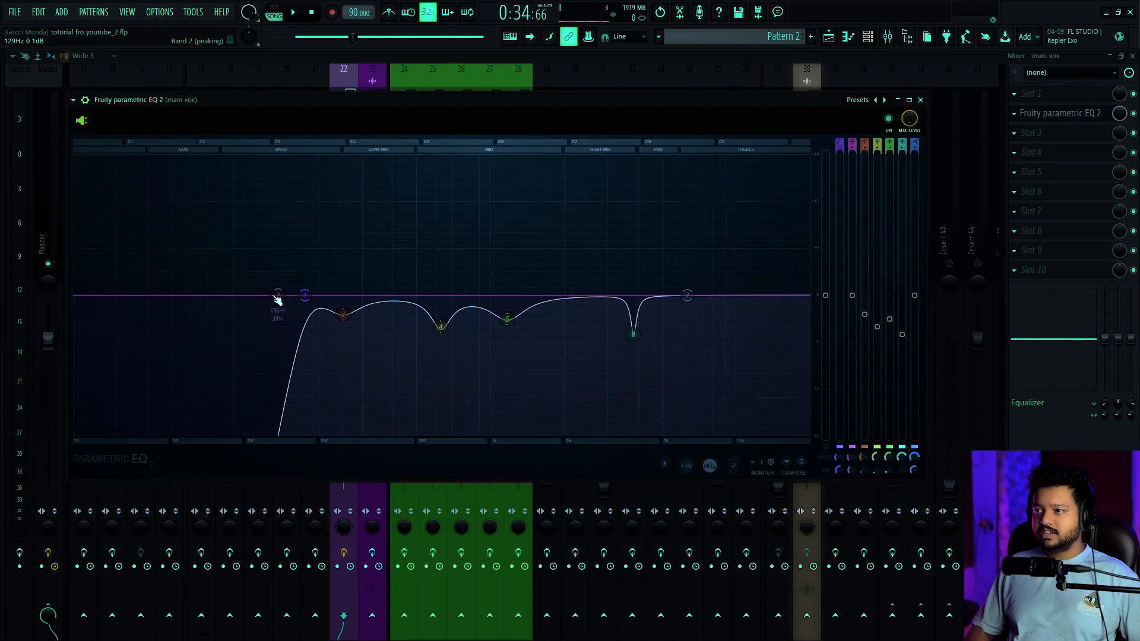
Audition a narrow band 2 boost near 9108 Hz, and cut the band to -6 dB at 0% bandwidth
drag(277, 297, 725, 157)
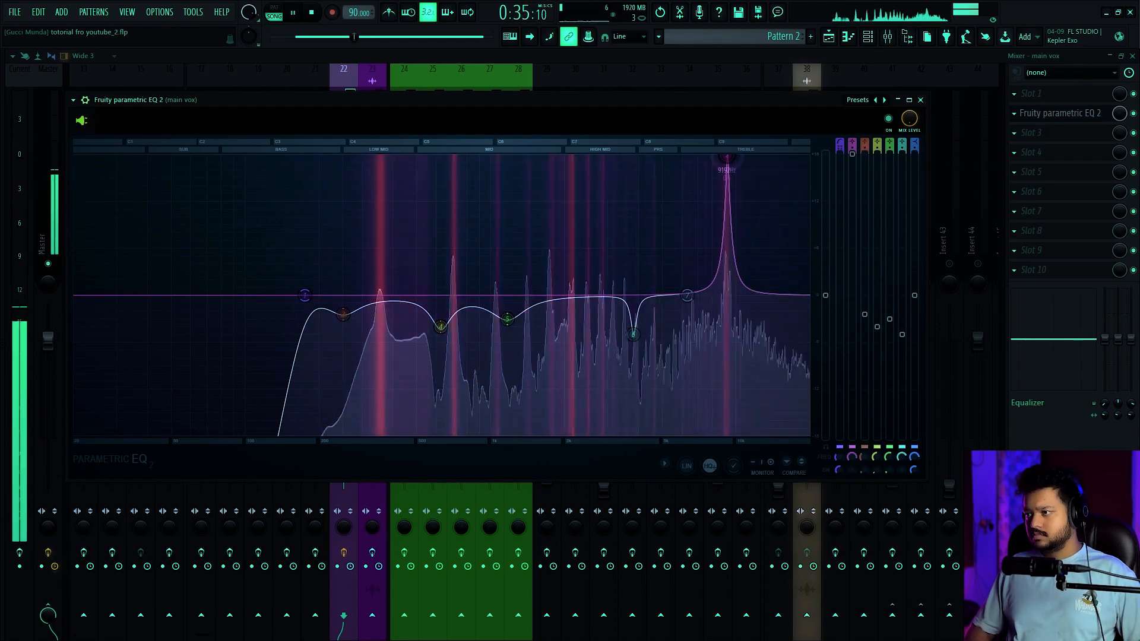
key(space)
key(space)
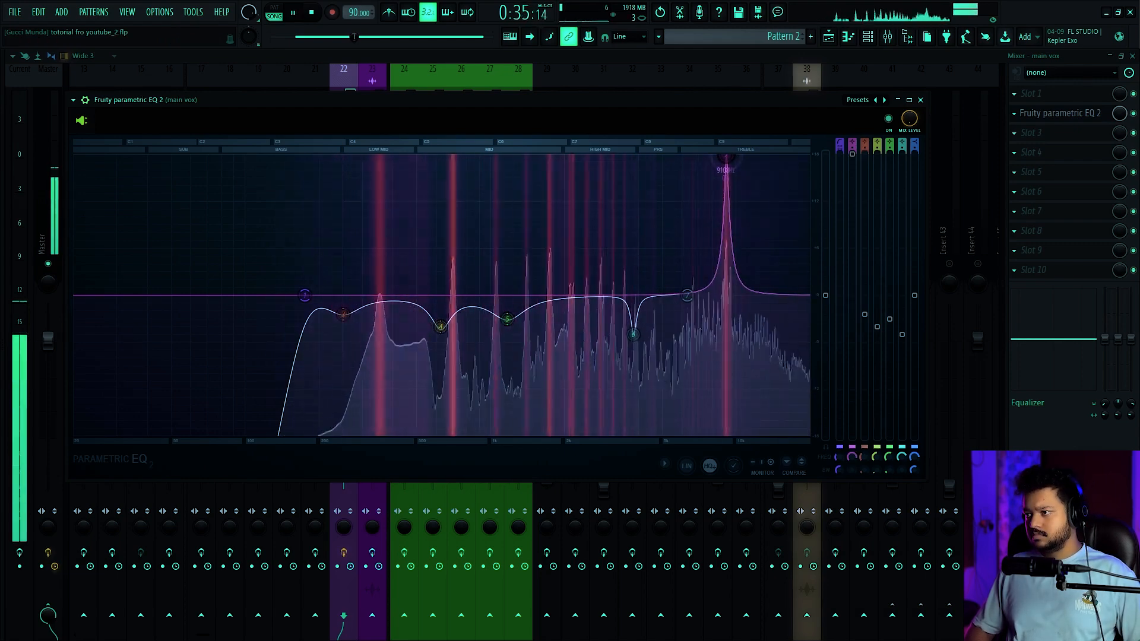
key(space)
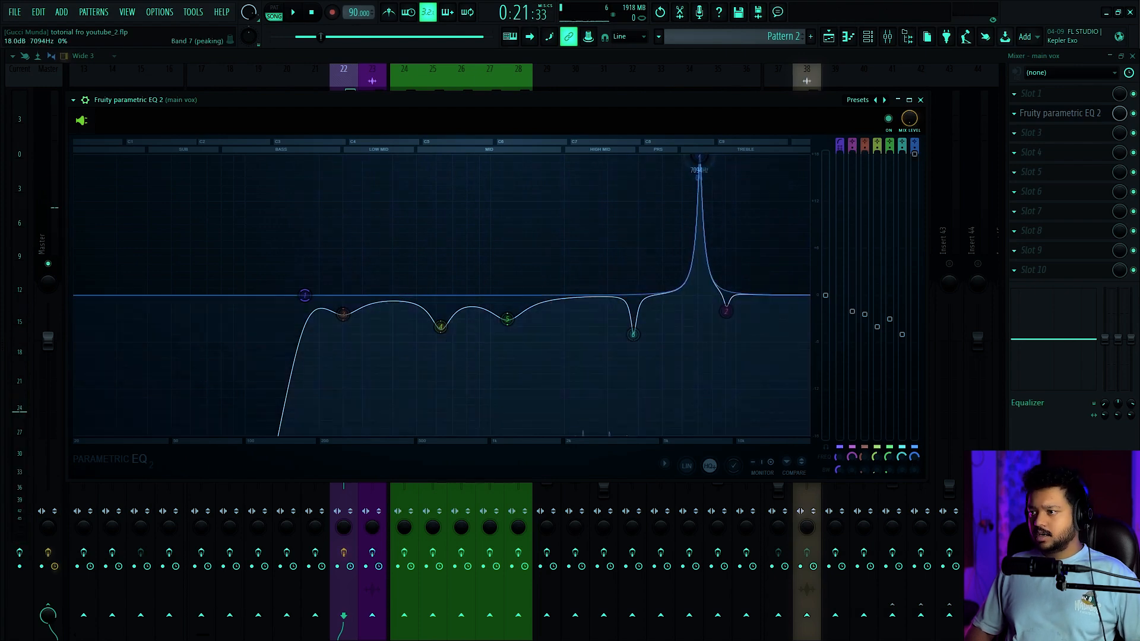
Audition a narrow band 7 boost at 6838 Hz, and turn band 7 into a cut of about -6 dB at 2081 Hz
mouse_move(700, 169)
mouse_down()
mouse_move(680, 157)
mouse_move(695, 157)
mouse_up()
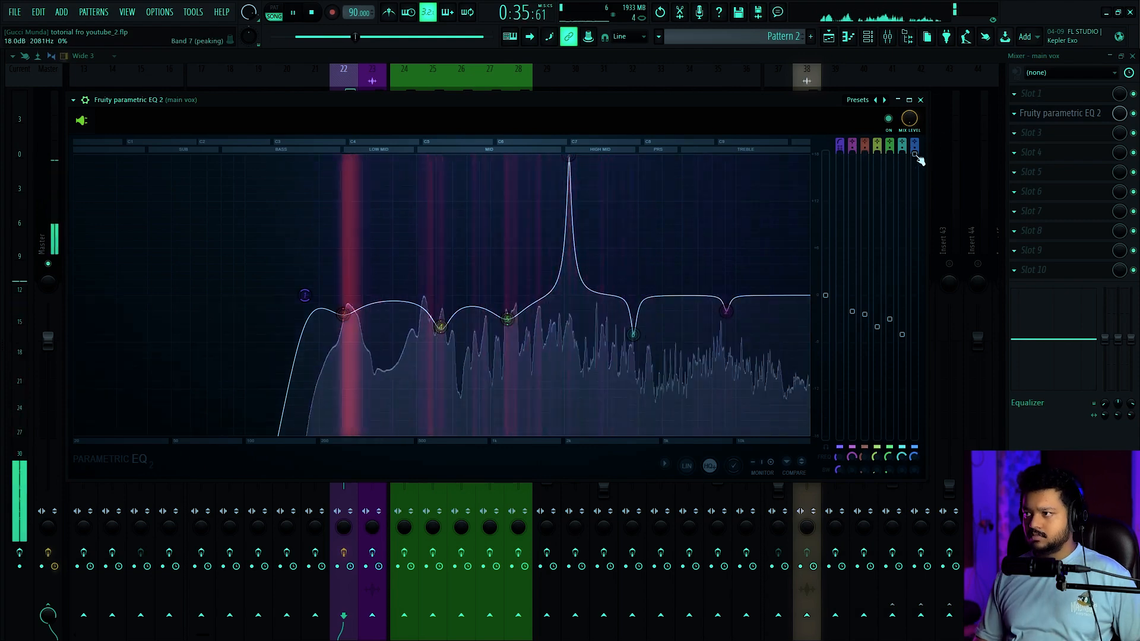
drag(917, 156, 917, 295)
key(space)
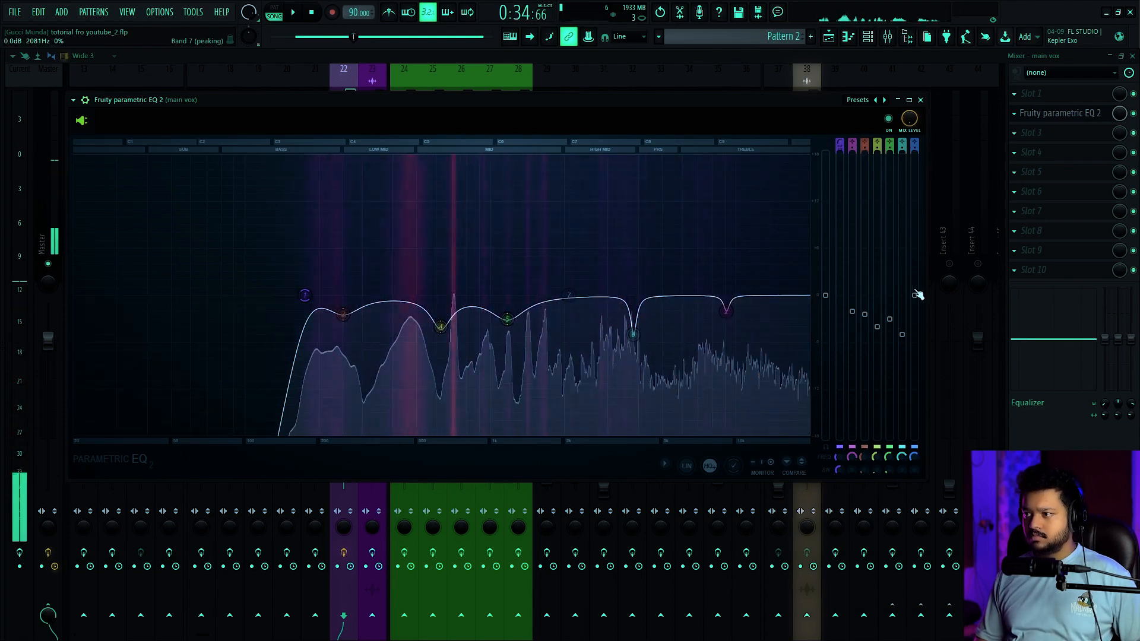
key(space)
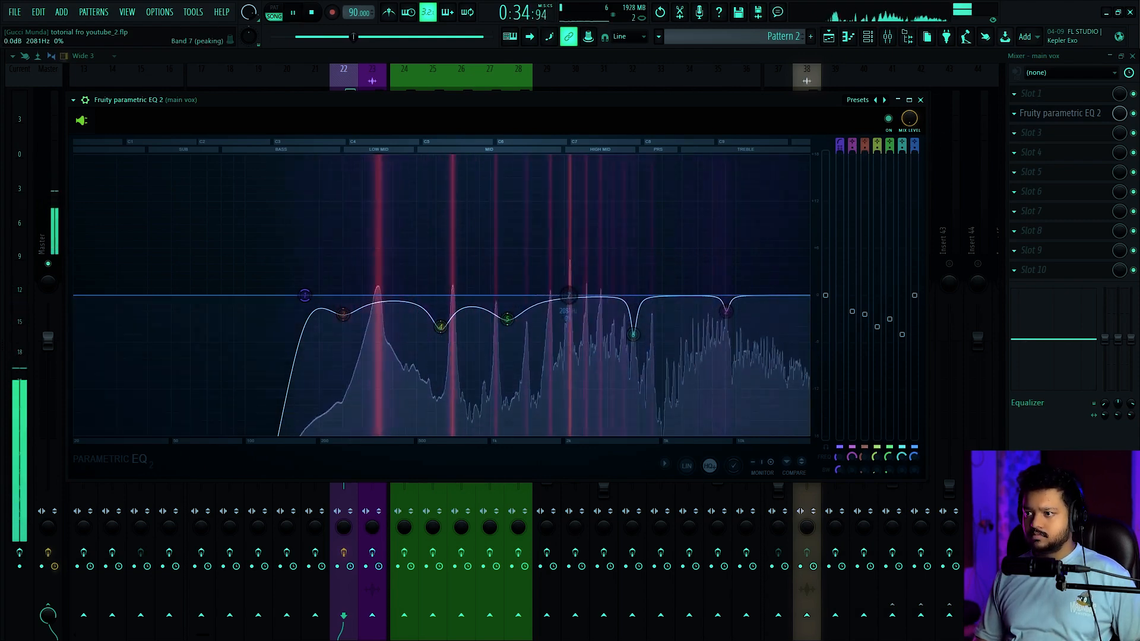
drag(569, 295, 568, 373)
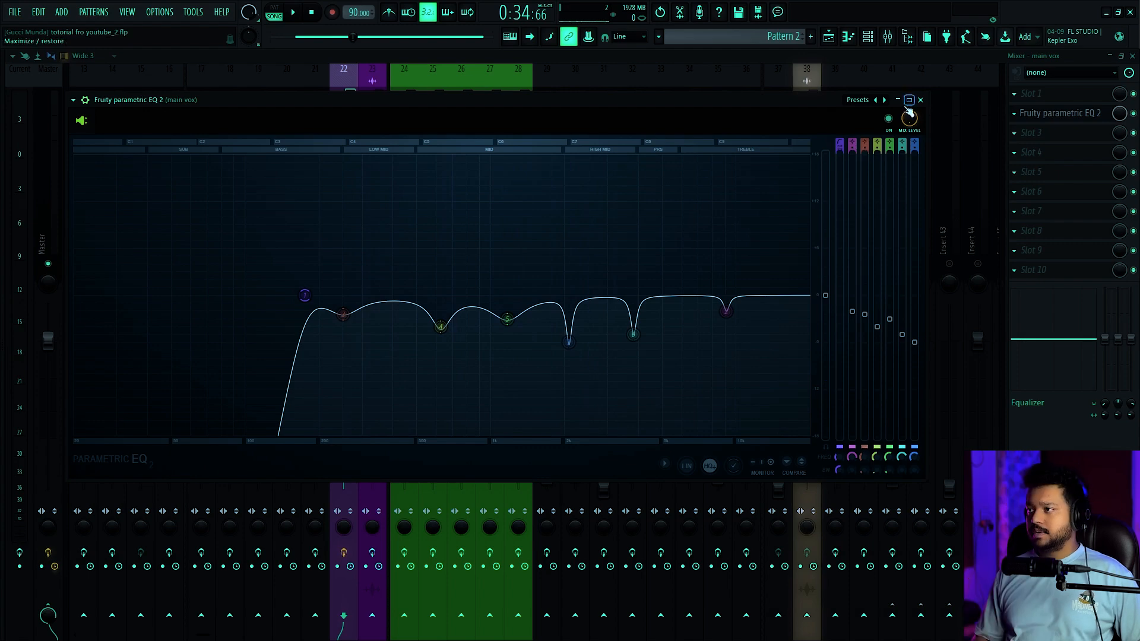
Play the vocal and toggle the EQ off and on to compare all the cuts
key(space)
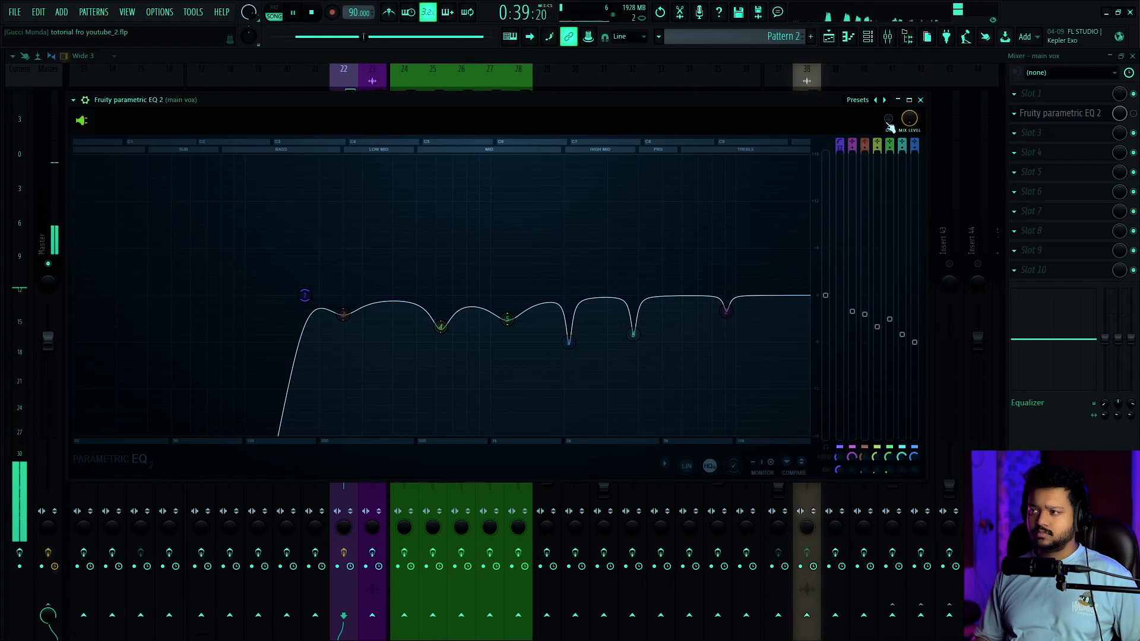
click(889, 122)
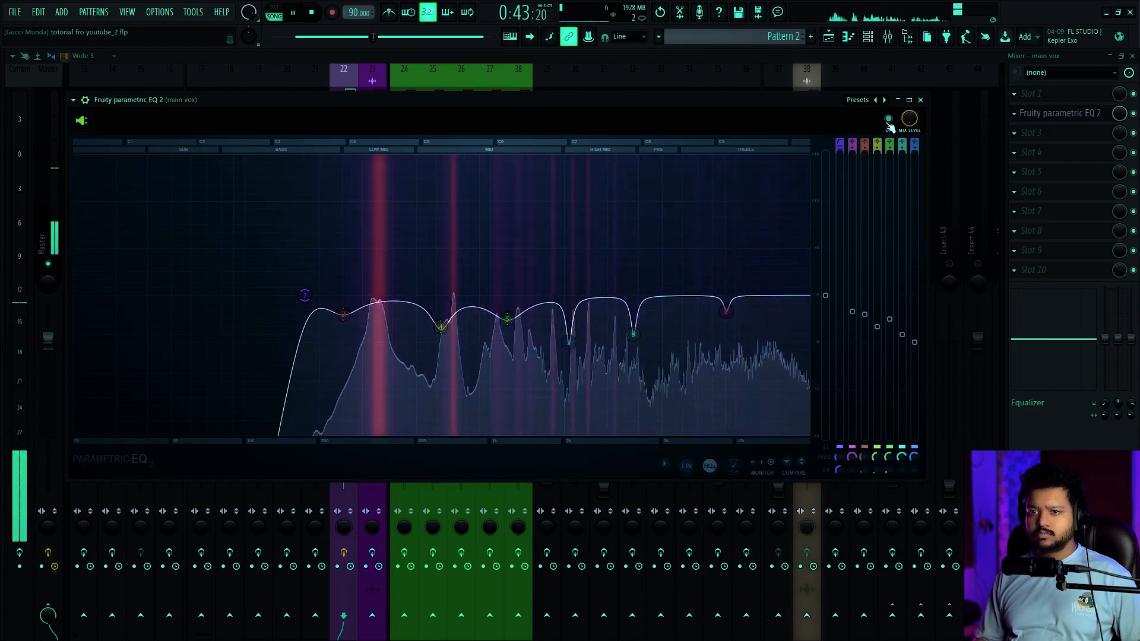
Compare the main vox with its parametric EQ bypassed and enabled during playback, moving the EQ window slightly
click(888, 120)
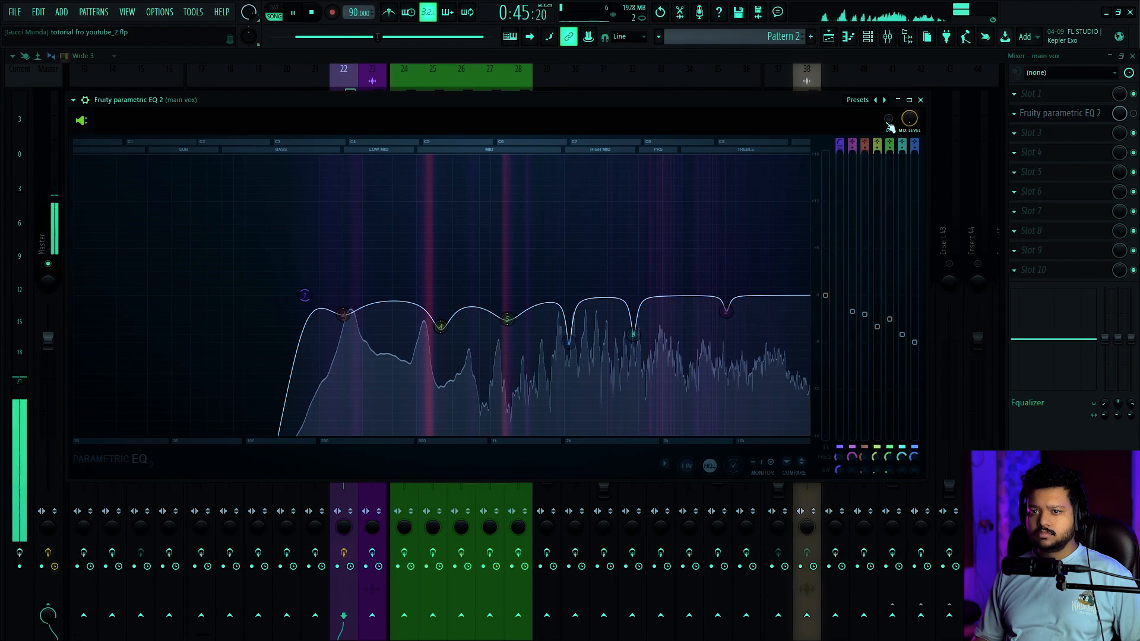
click(888, 121)
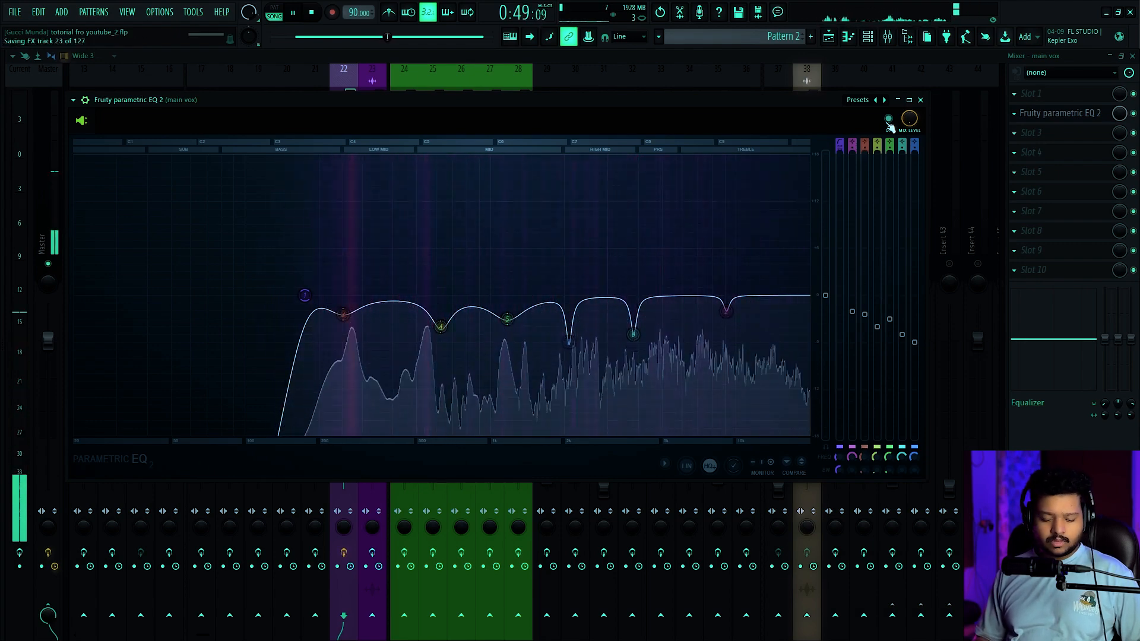
key(space)
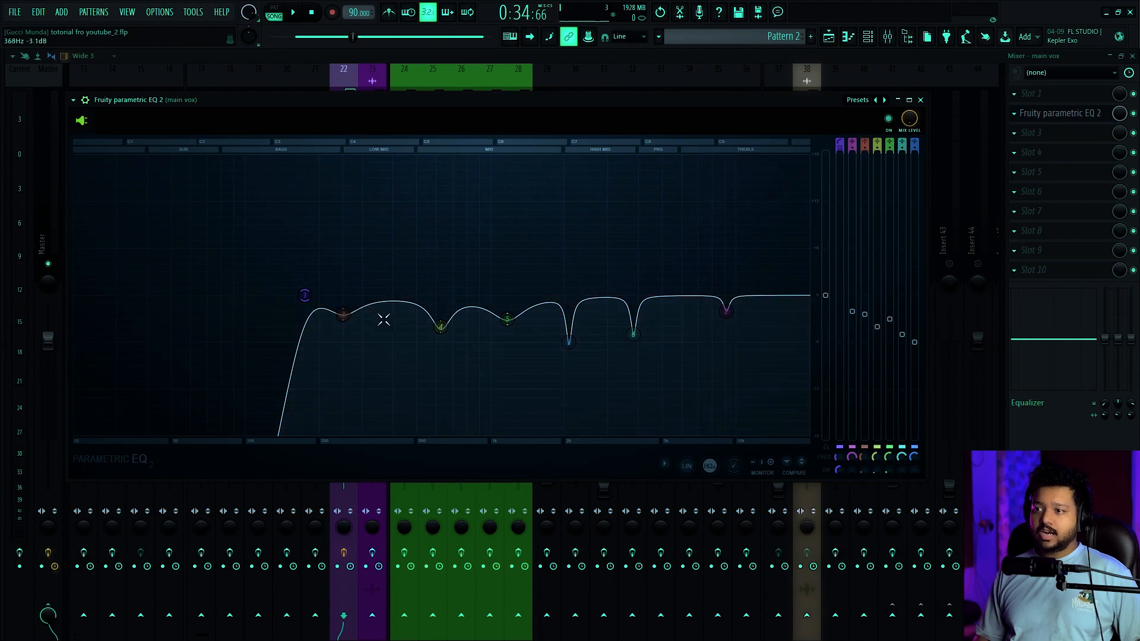
drag(652, 118, 695, 114)
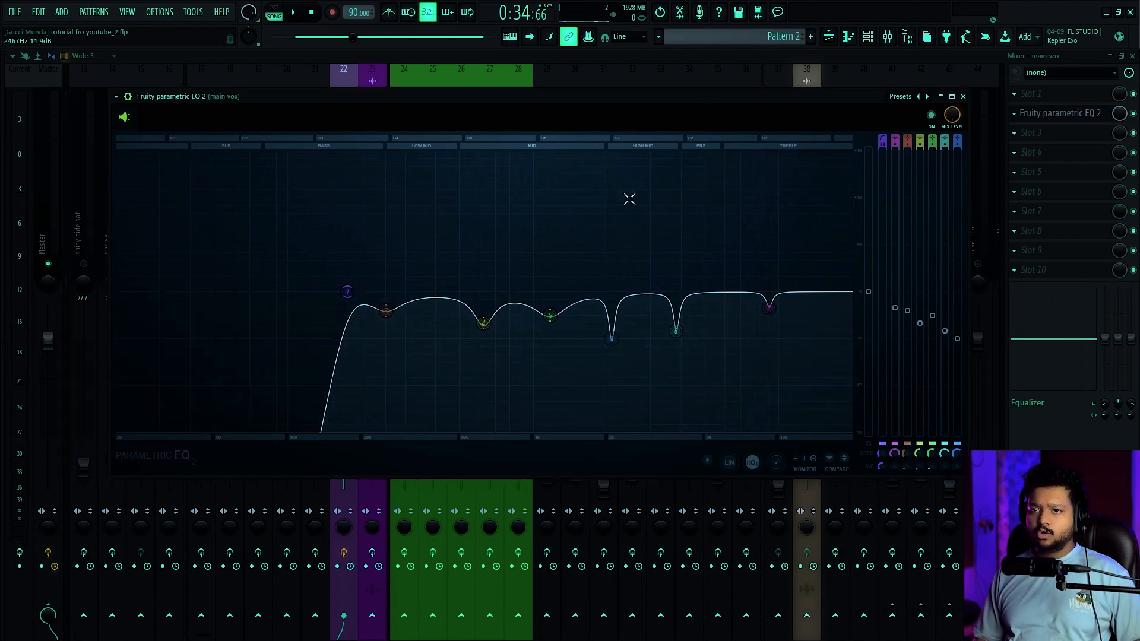
key(space)
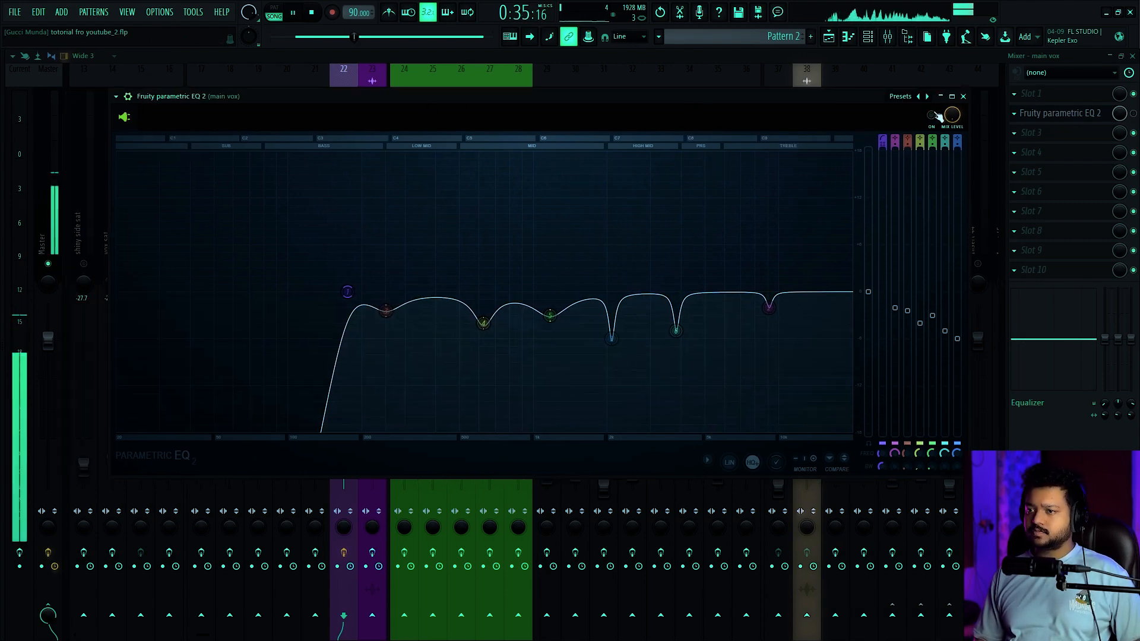
click(930, 114)
click(932, 114)
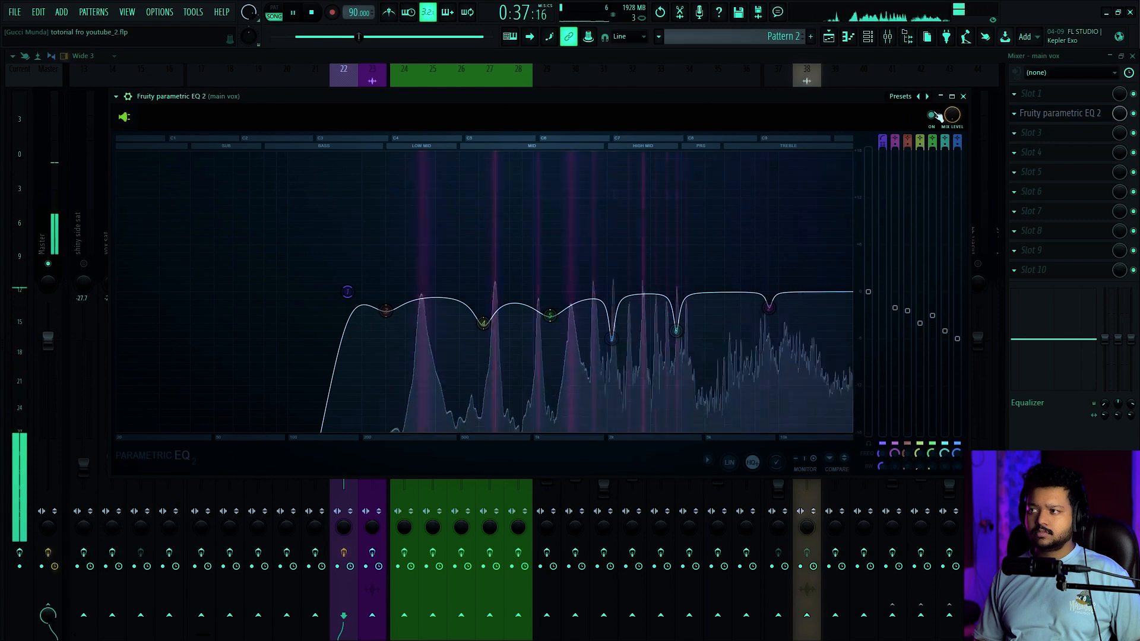
key(space)
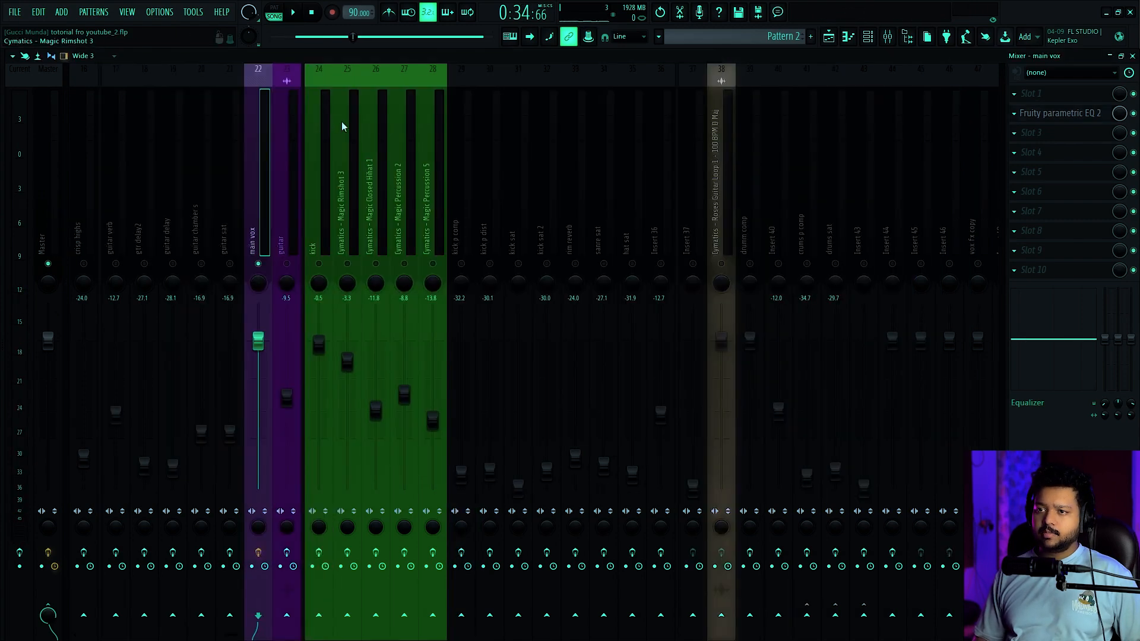
Solo the guitar track, play it, and load Fruity parametric EQ 2 into its first effect slot
scroll(380, 178, up, 2)
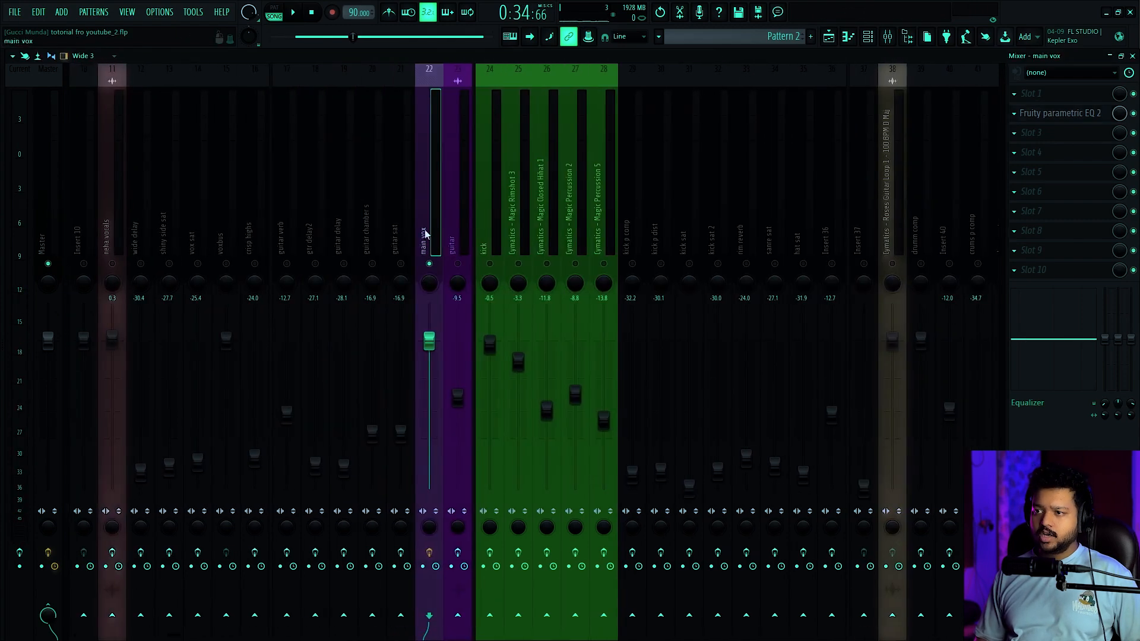
click(462, 269)
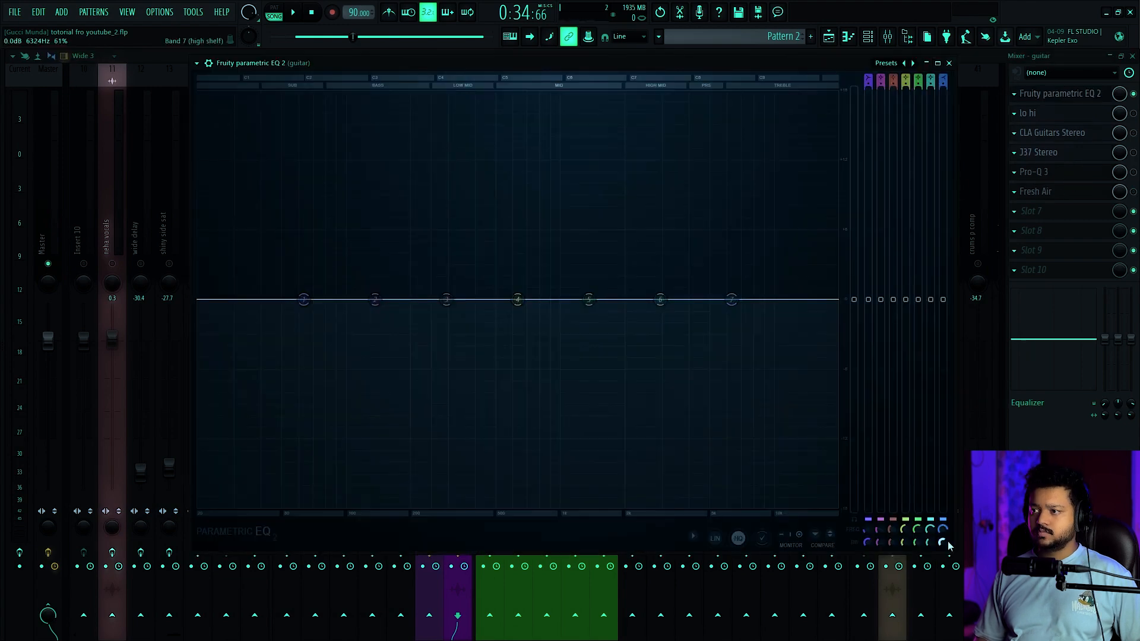
key(space)
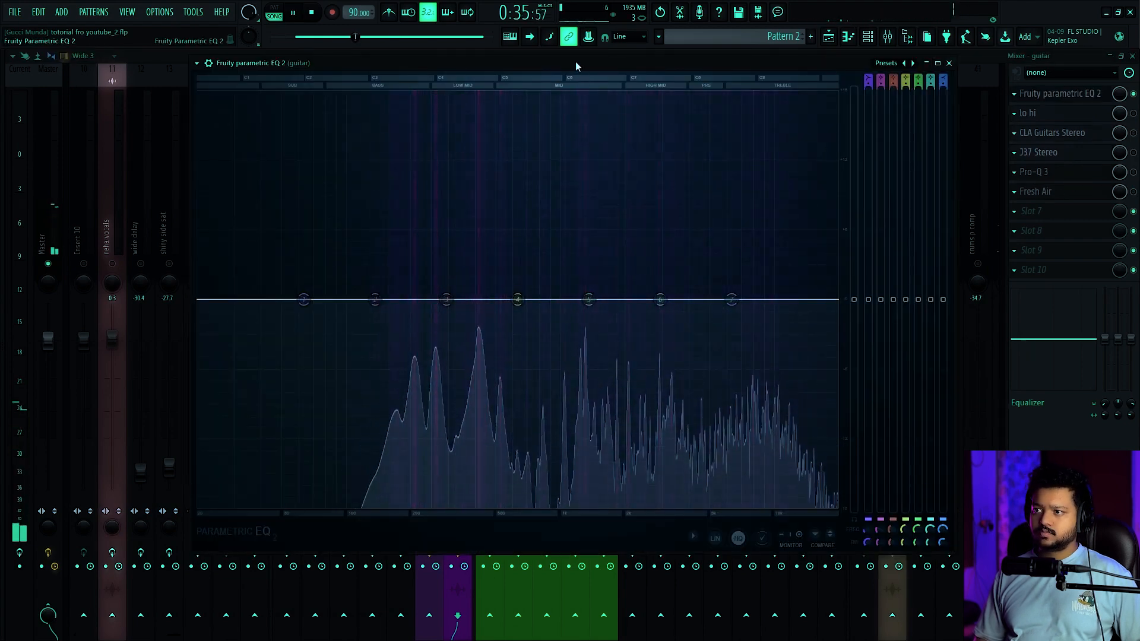
key(space)
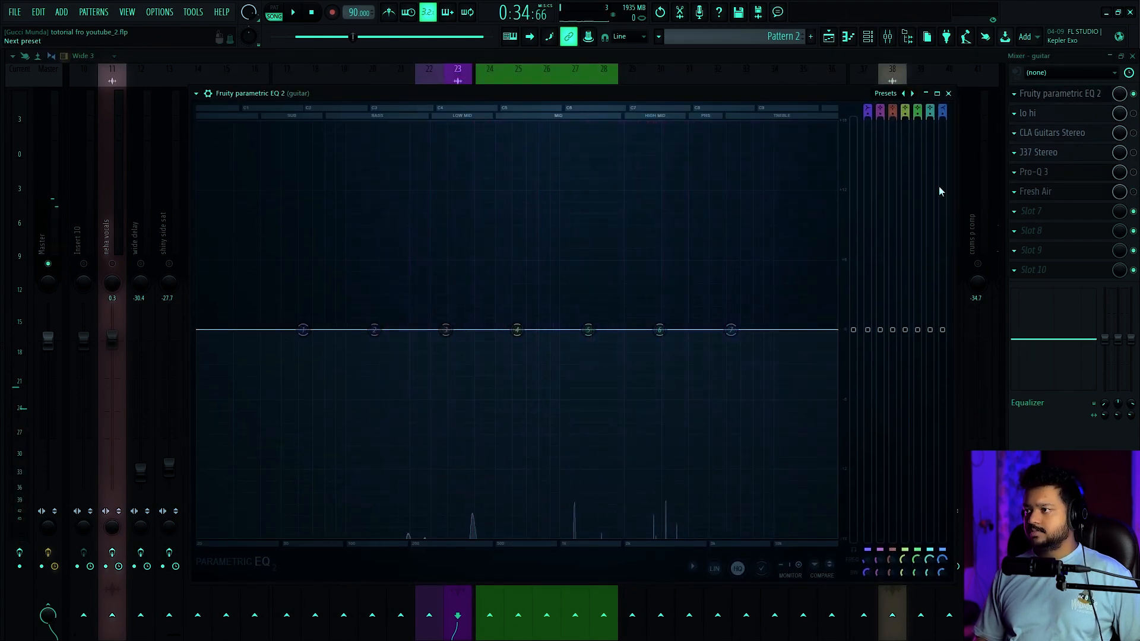
key(Escape)
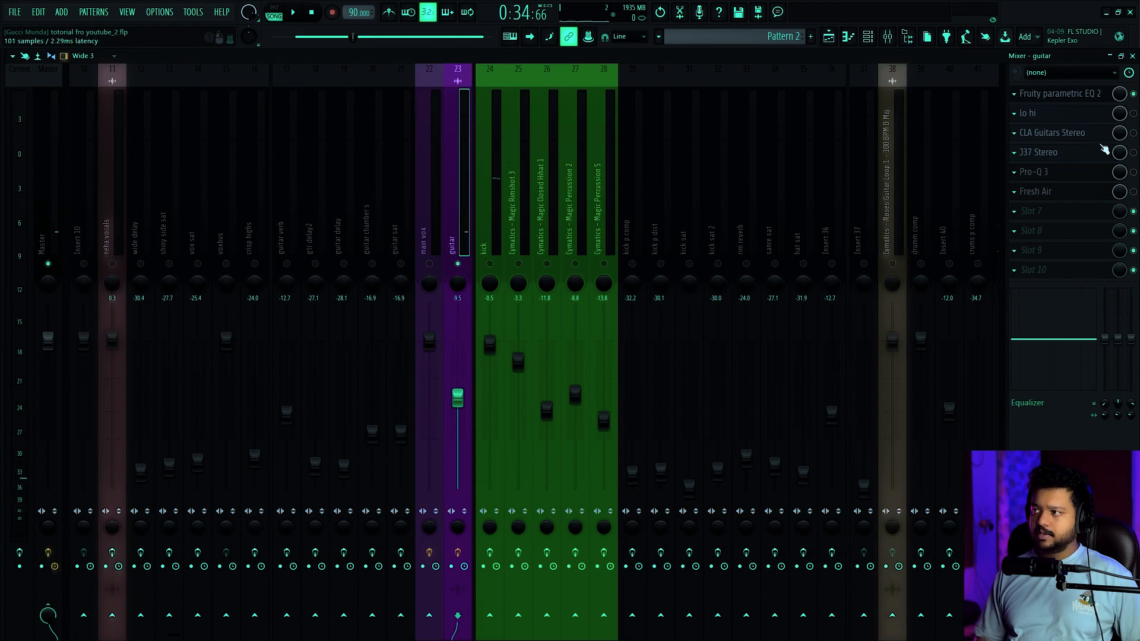
click(1060, 94)
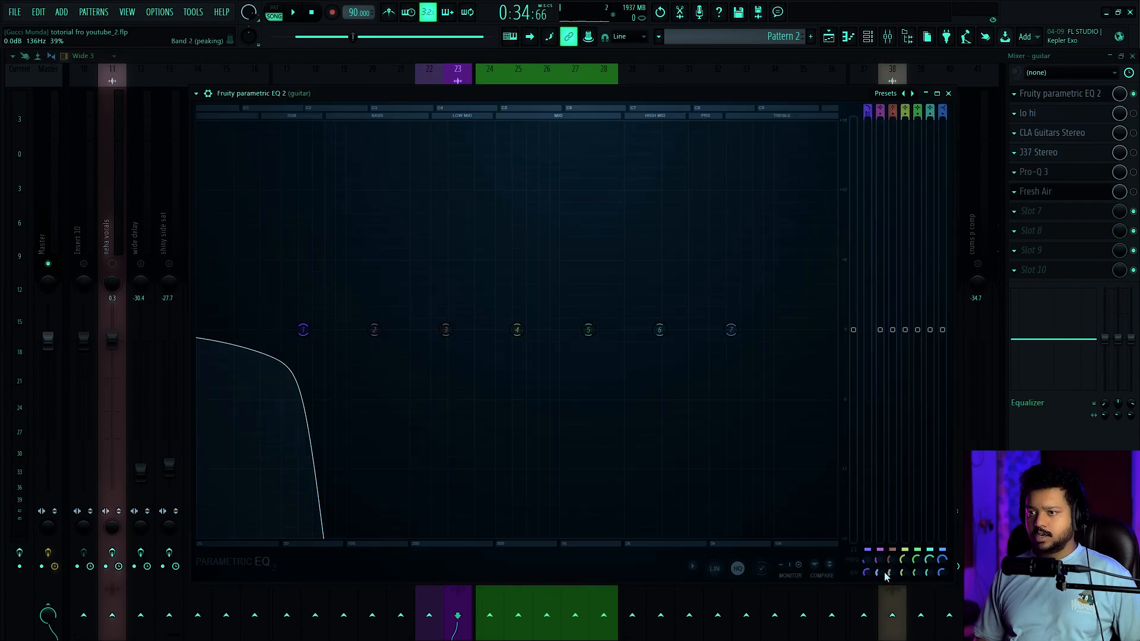
Make band 1 a steep high-pass filter in the bass range and band 2 a steep low-pass filter in the treble
drag(867, 577, 806, 569)
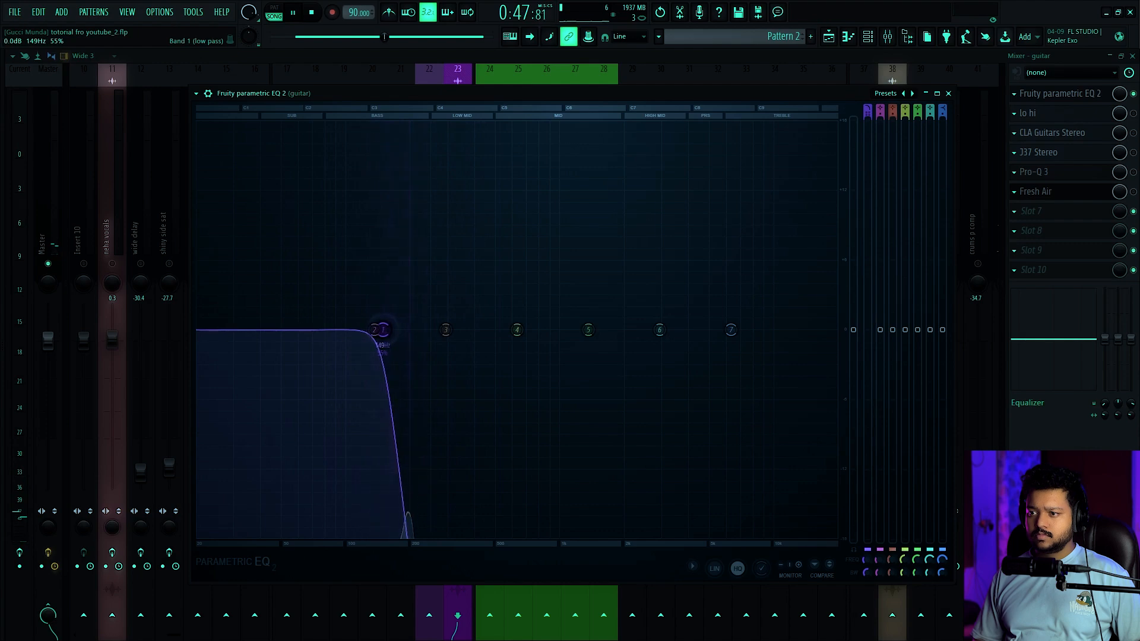
drag(370, 330, 362, 329)
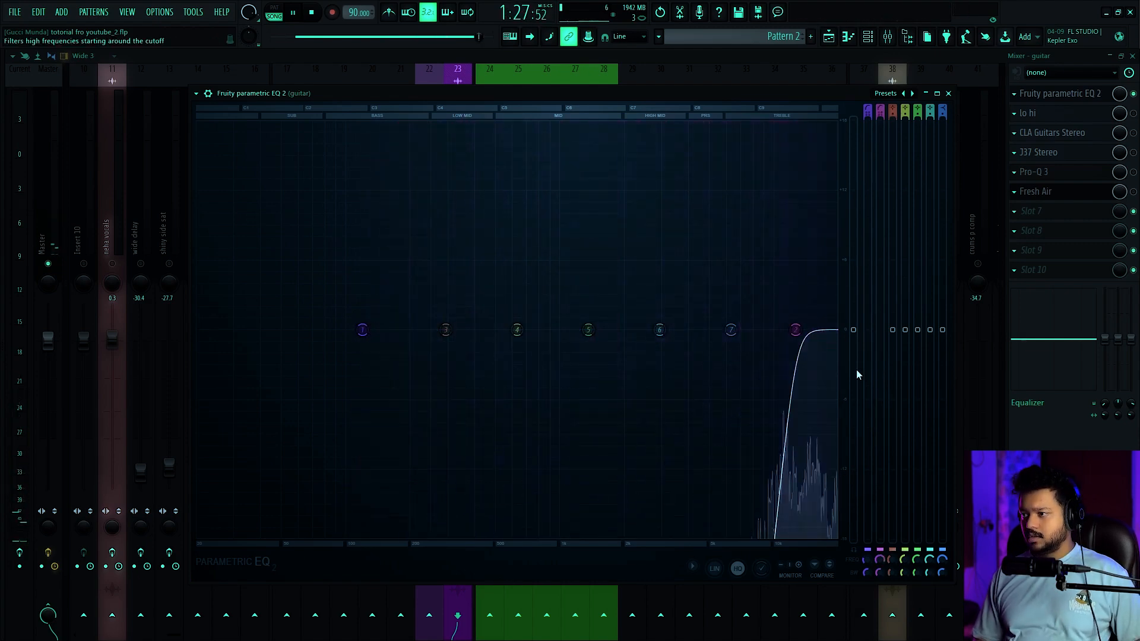
right_click(795, 330)
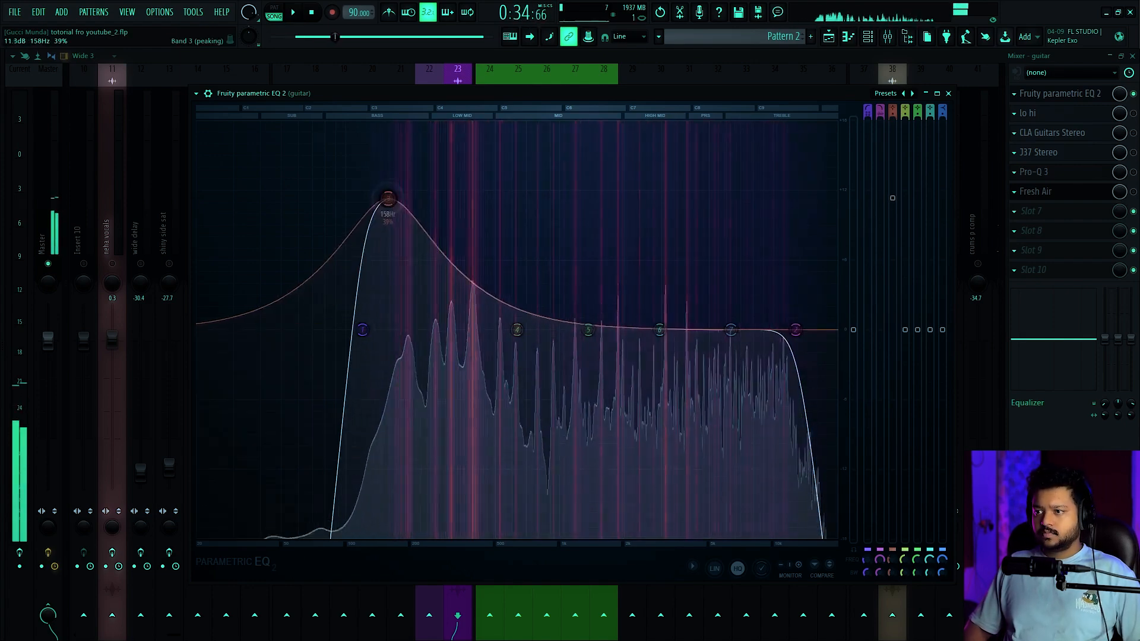
Sweep a narrow 18 dB boost on band 3 from 187 Hz down to 165 Hz while playing the guitar
mouse_move(386, 196)
mouse_down()
mouse_move(452, 200)
mouse_move(429, 178)
mouse_move(407, 178)
mouse_move(453, 178)
mouse_move(429, 229)
mouse_move(391, 180)
mouse_up()
key(space)
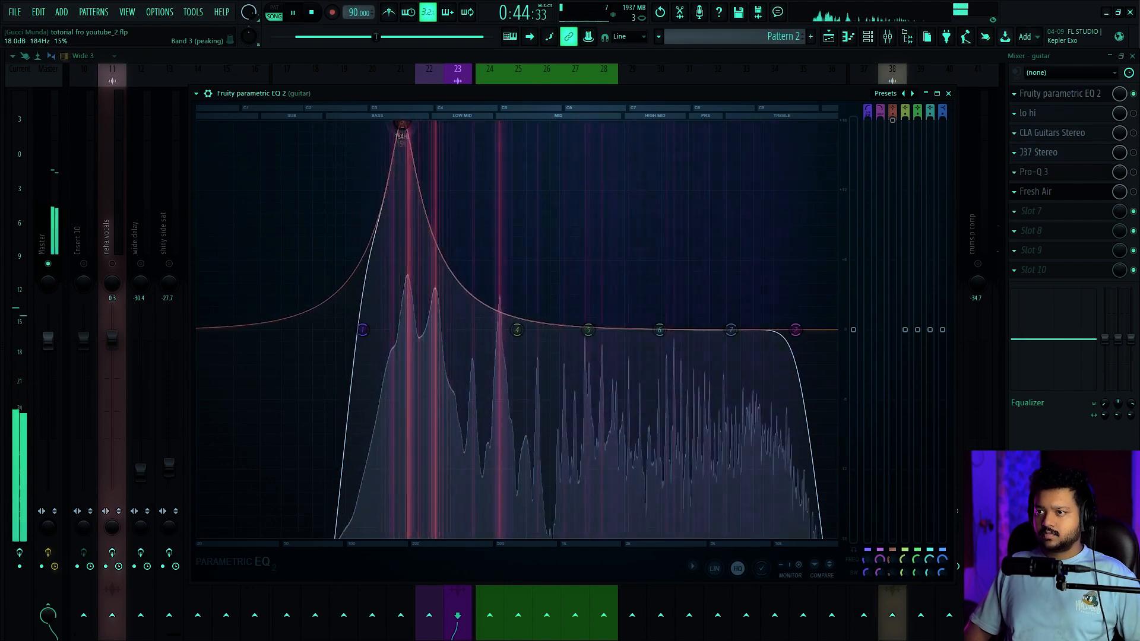
mouse_move(401, 127)
mouse_down()
mouse_move(391, 128)
mouse_move(404, 123)
mouse_up()
scroll(392, 128, down, 5)
key(space)
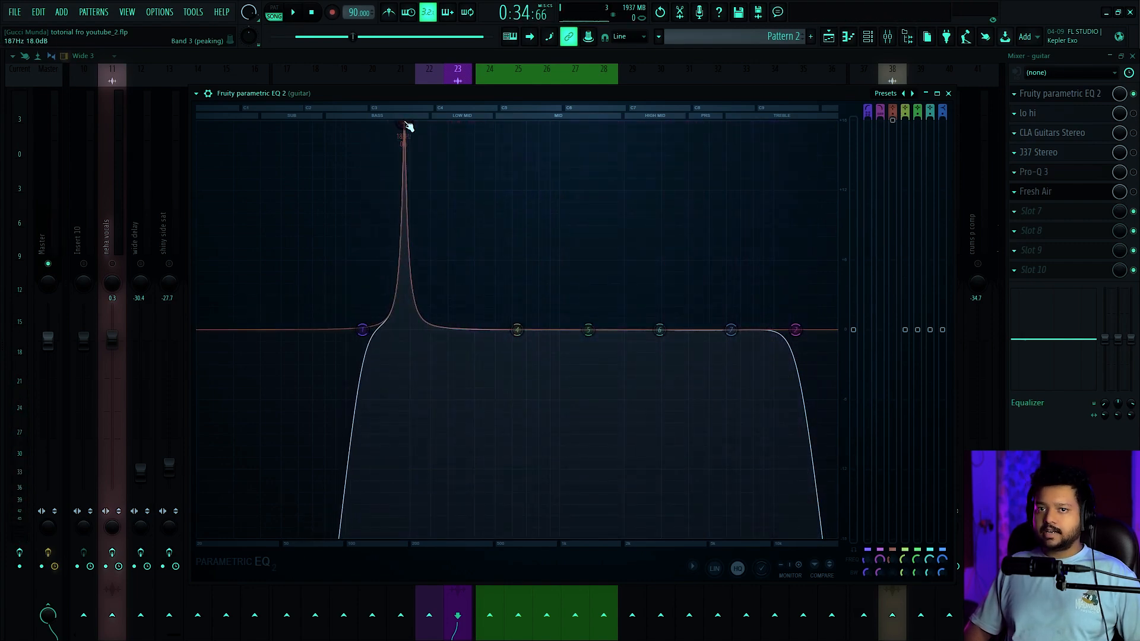
scroll(405, 123, up, 2)
key(space)
mouse_move(405, 123)
mouse_down()
mouse_move(373, 123)
mouse_move(392, 123)
mouse_up()
scroll(385, 123, down, 2)
key(space)
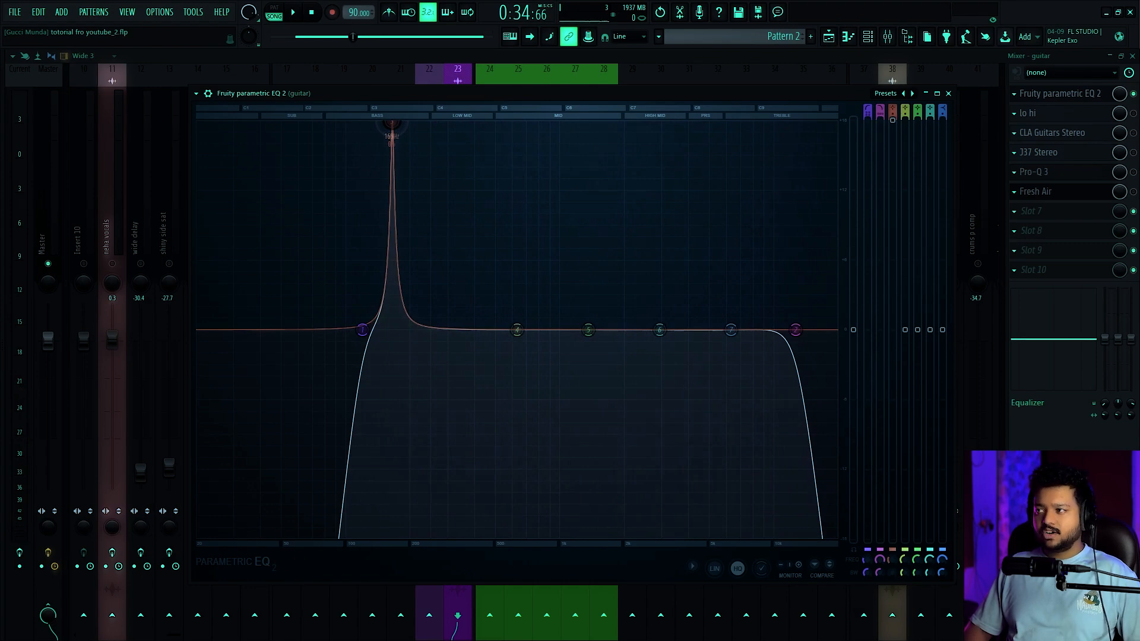
Turn band 3 into a -2.5 dB cut at 165 Hz with 10% bandwidth and play the guitar
scroll(391, 125, up, 4)
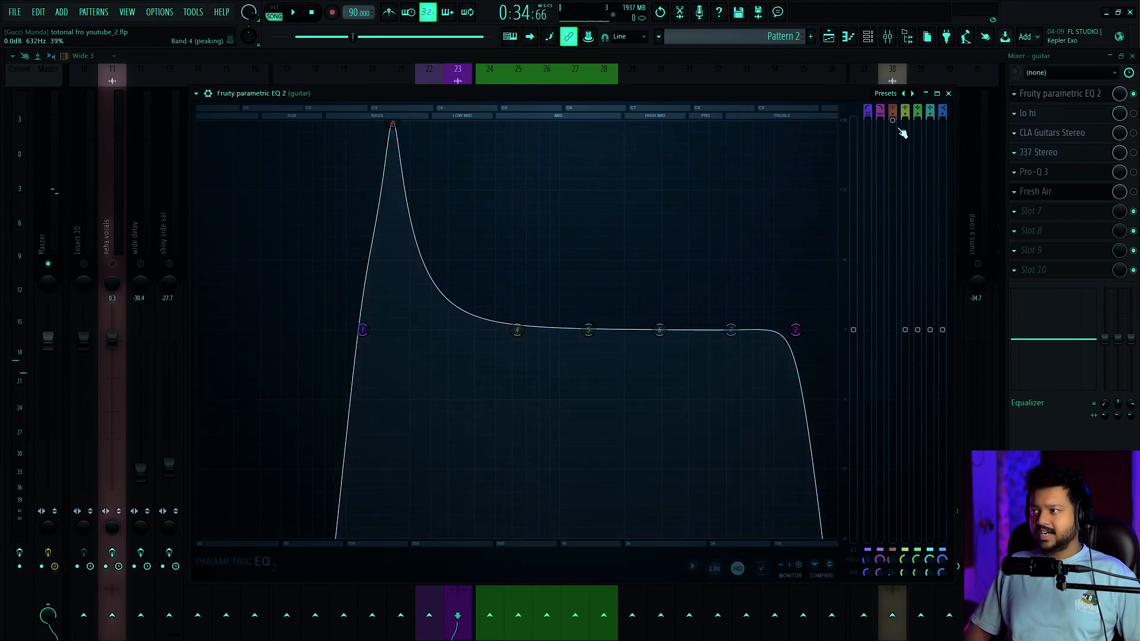
drag(893, 121, 892, 347)
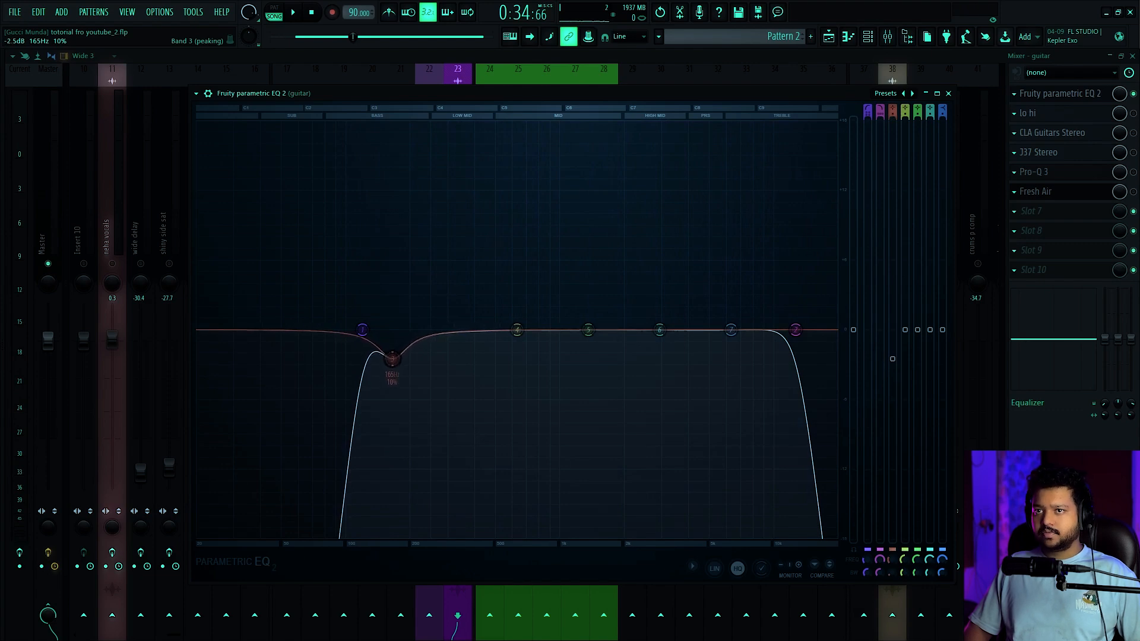
key(space)
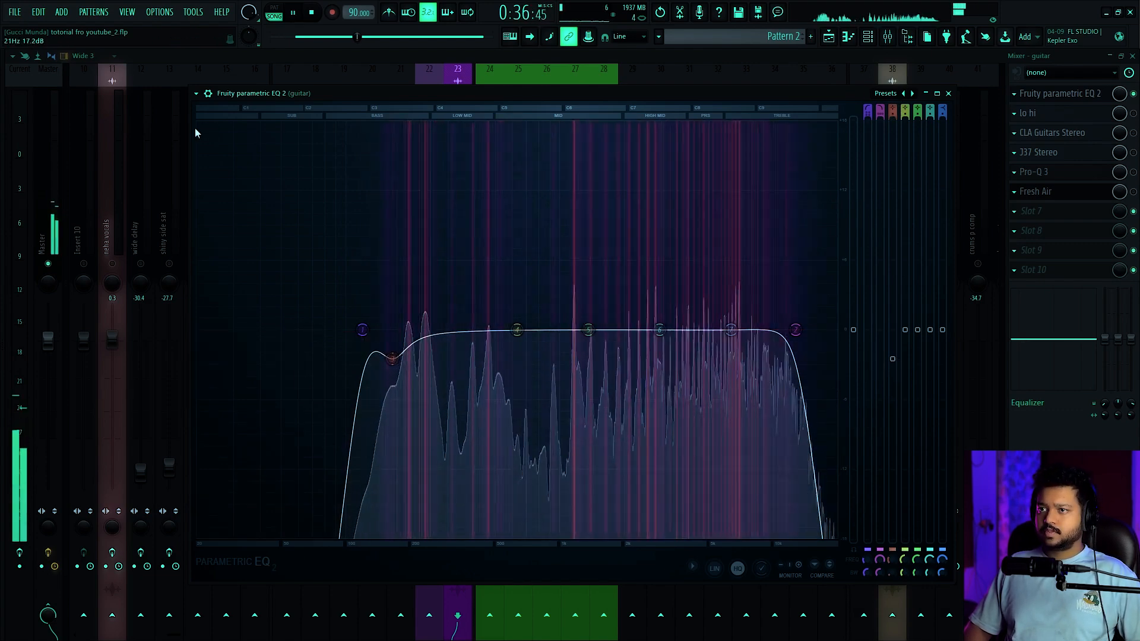
Show the EQ's bypass control and toggle the EQ off and on to check the band 3 cut on the guitar
click(206, 94)
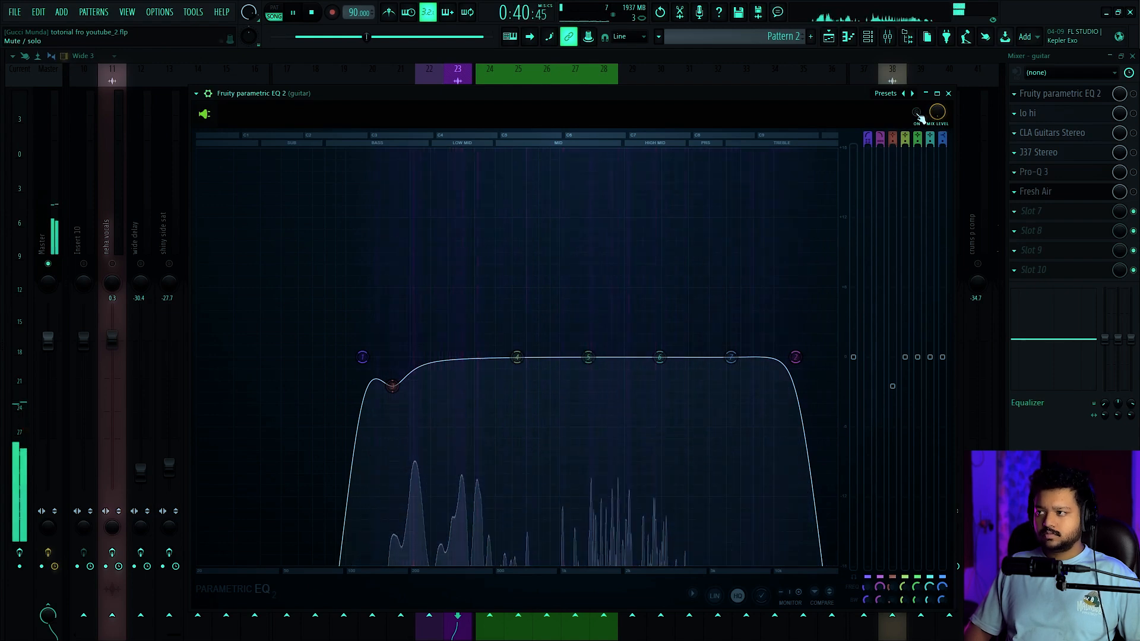
click(917, 114)
key(space)
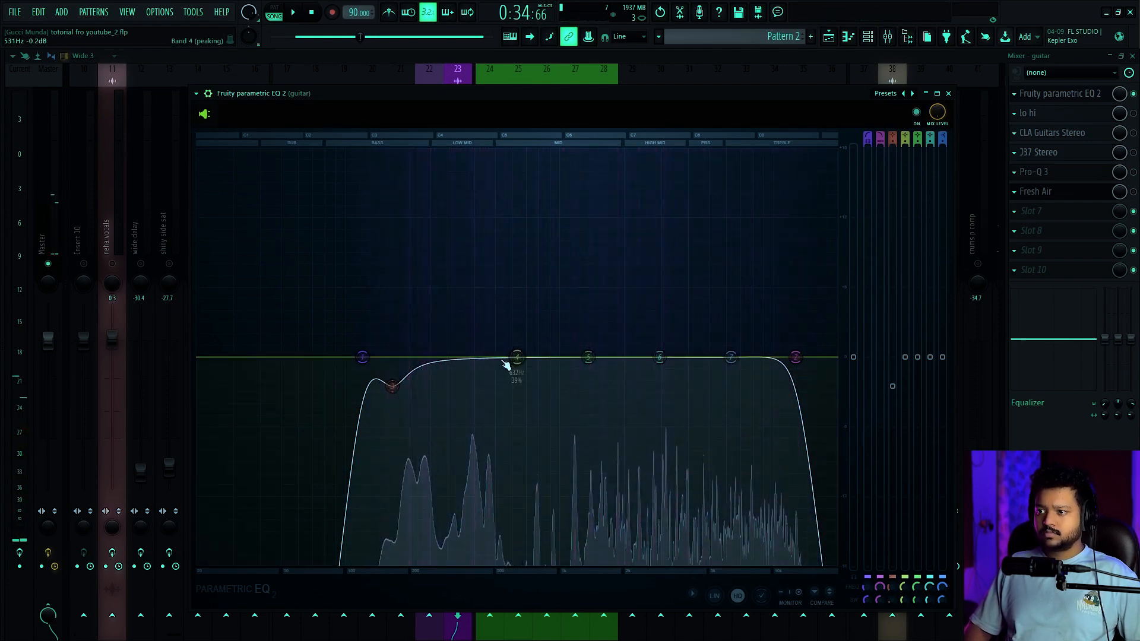
Audition a 17.9 dB boost on band 4 at 385 Hz, and turn it into a wider cut as deep as band 3's
drag(514, 356, 471, 153)
key(space)
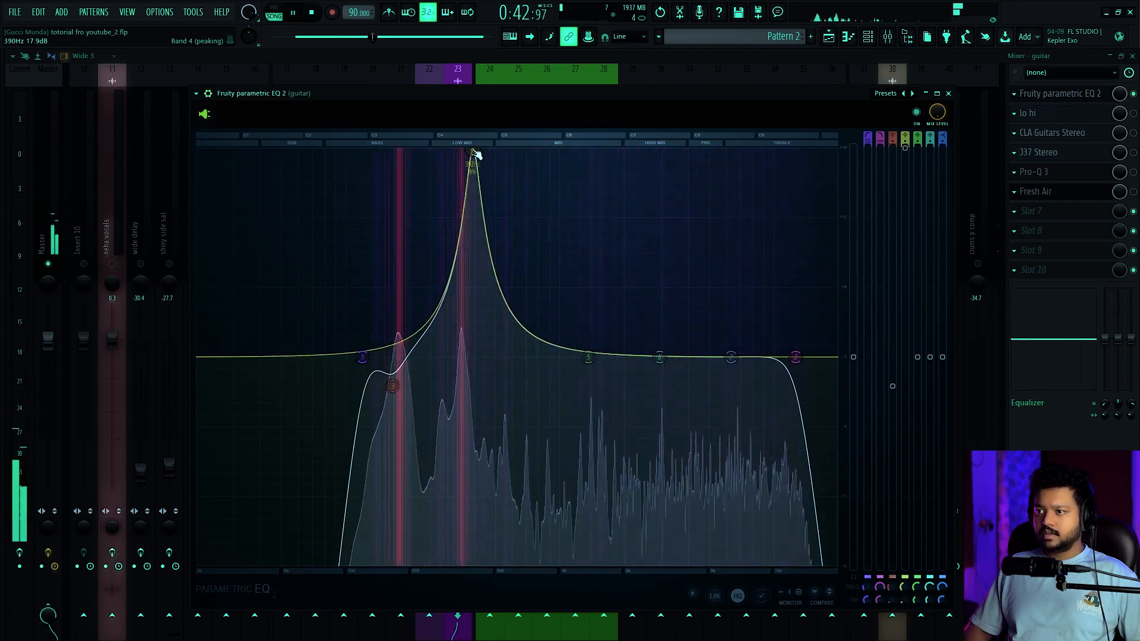
key(space)
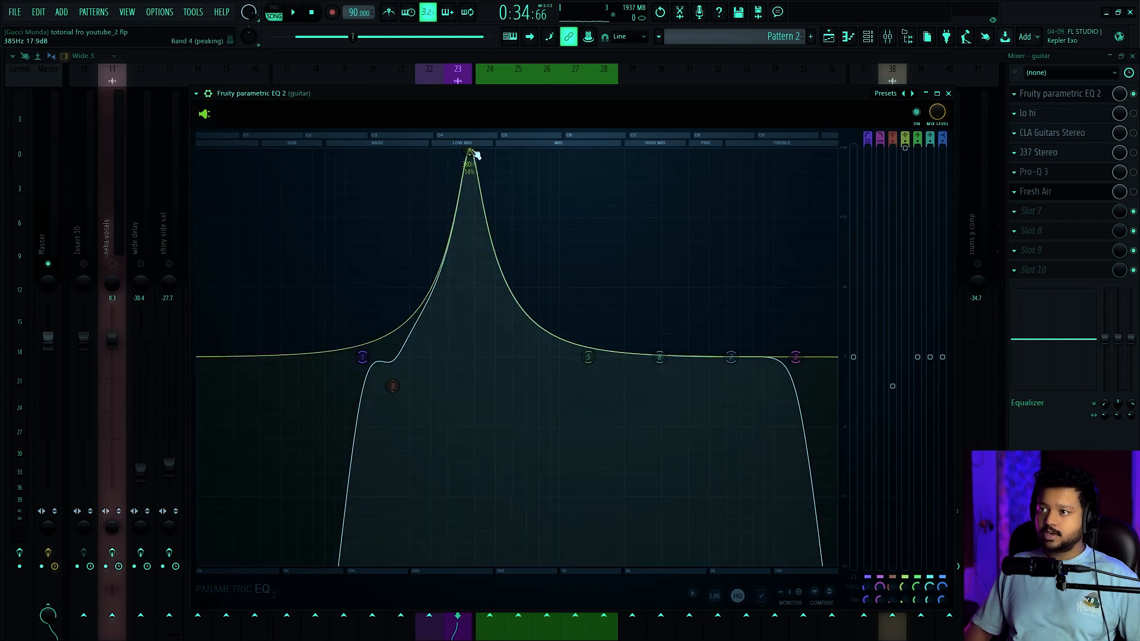
scroll(475, 154, up, 3)
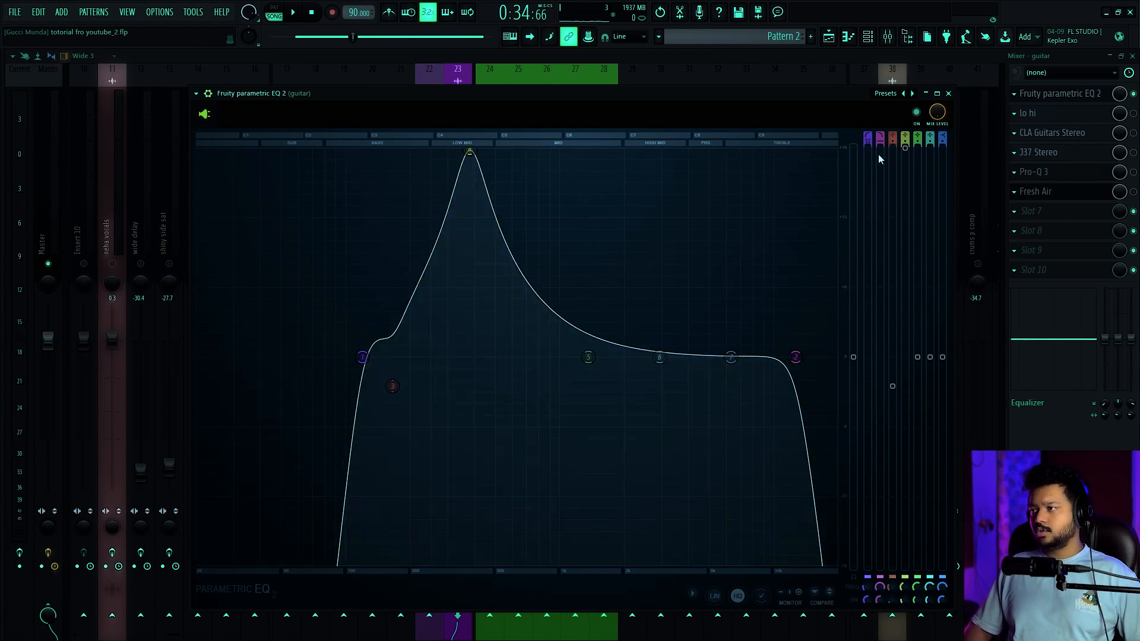
drag(469, 151, 469, 386)
key(space)
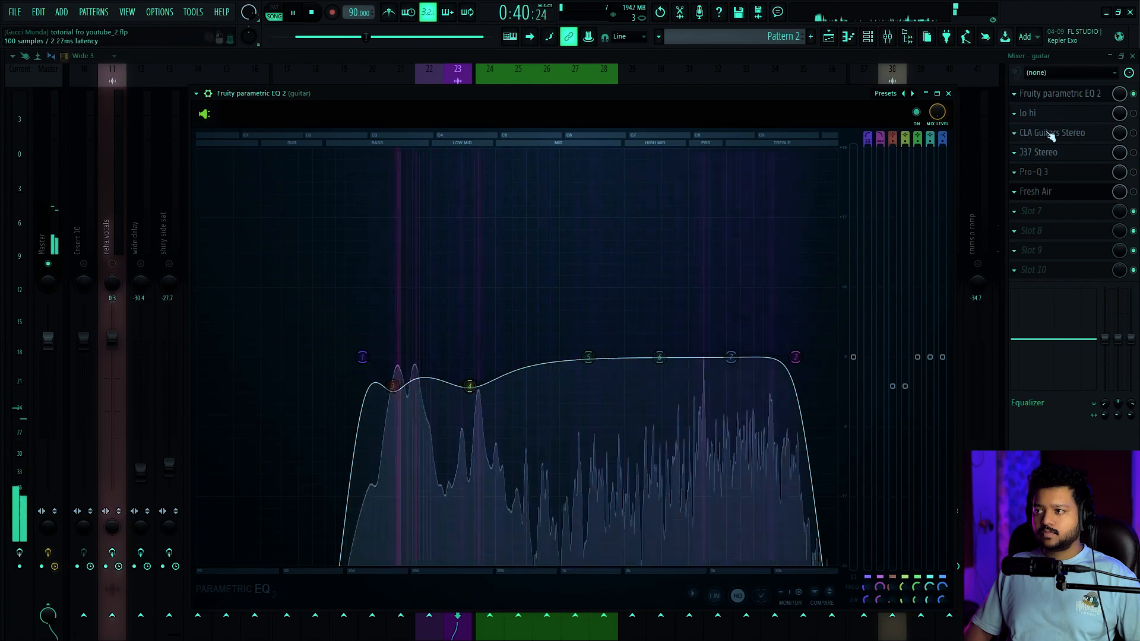
Save the project, compare the guitar with its EQ bypassed and enabled during playback, and close the EQ
click(917, 112)
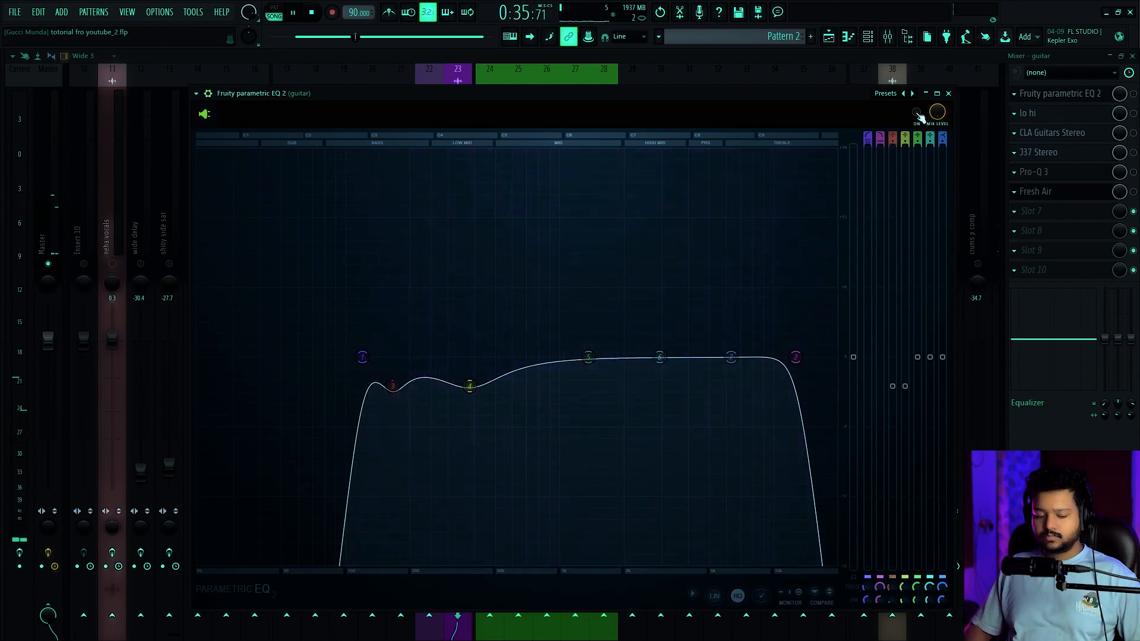
key(ctrl+s)
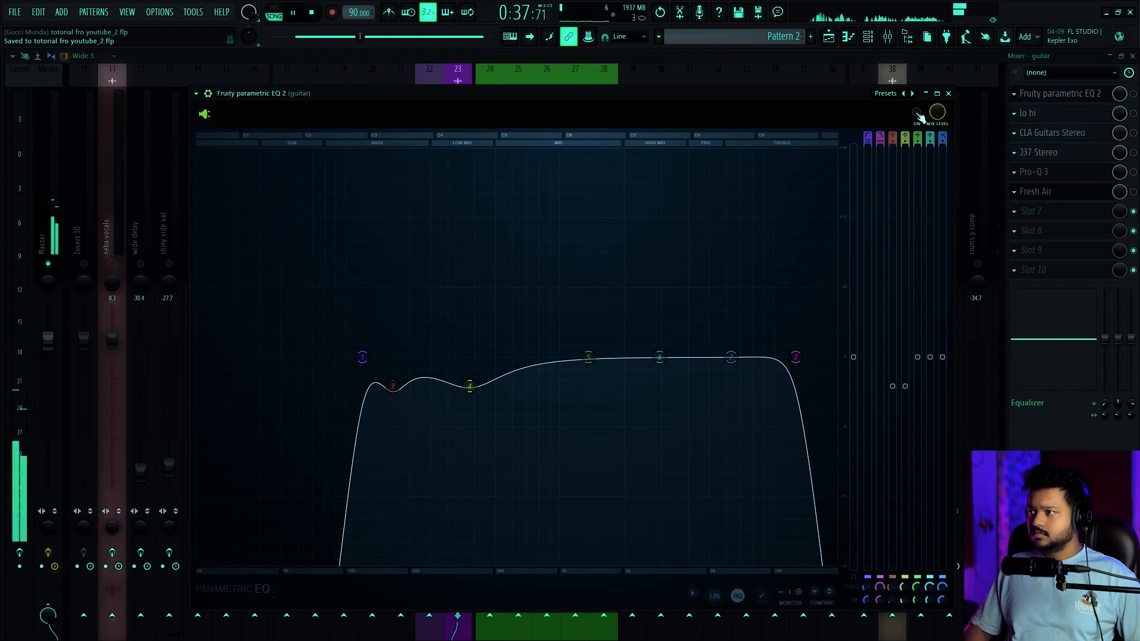
click(917, 113)
click(917, 113)
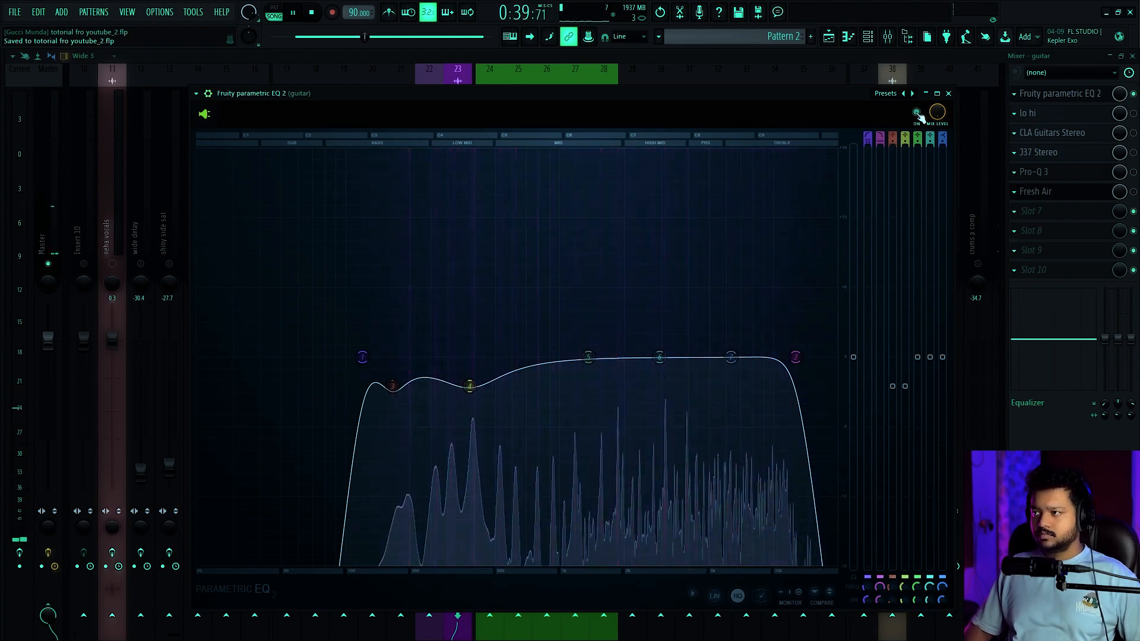
click(917, 113)
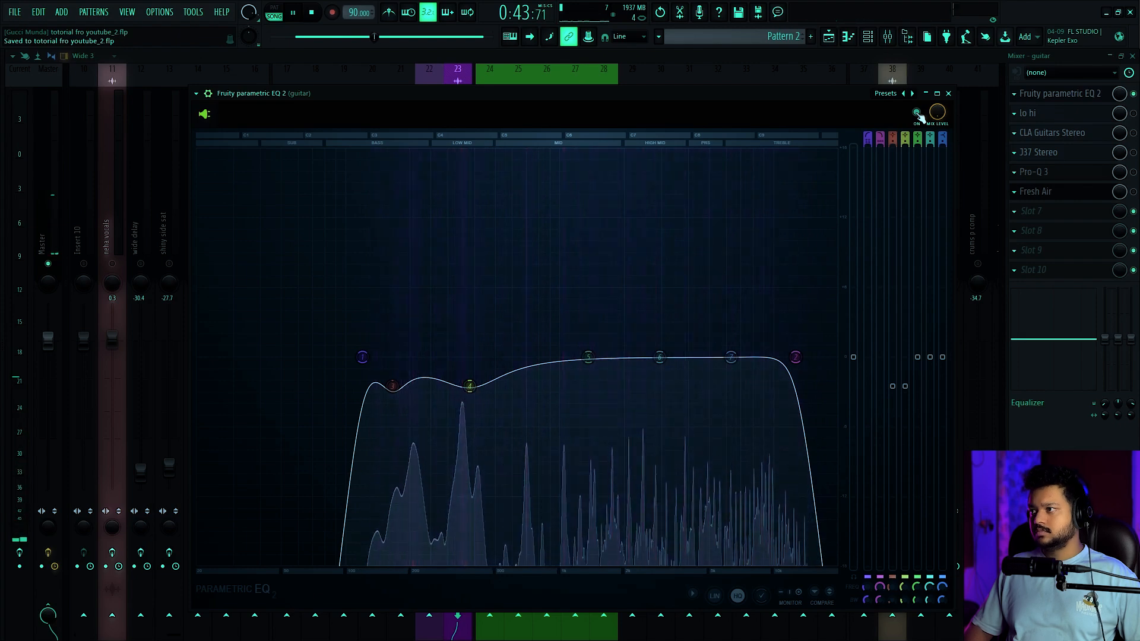
key(space)
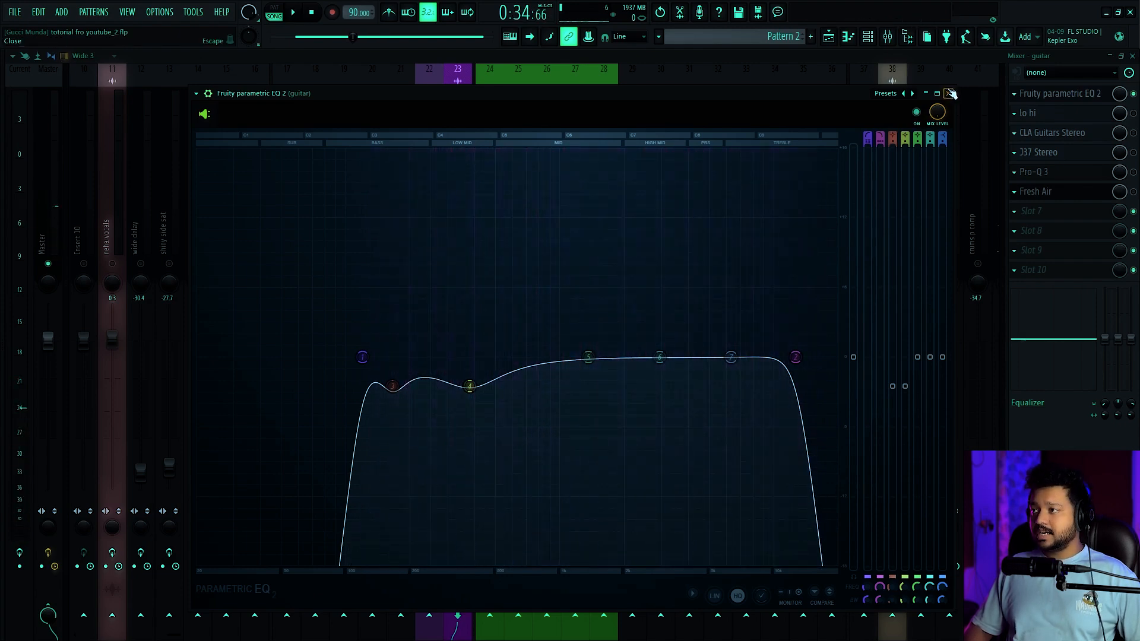
click(947, 93)
Play the mix and toggle the effect slots of the main vox and guitar tracks to compare the processing
click(432, 554)
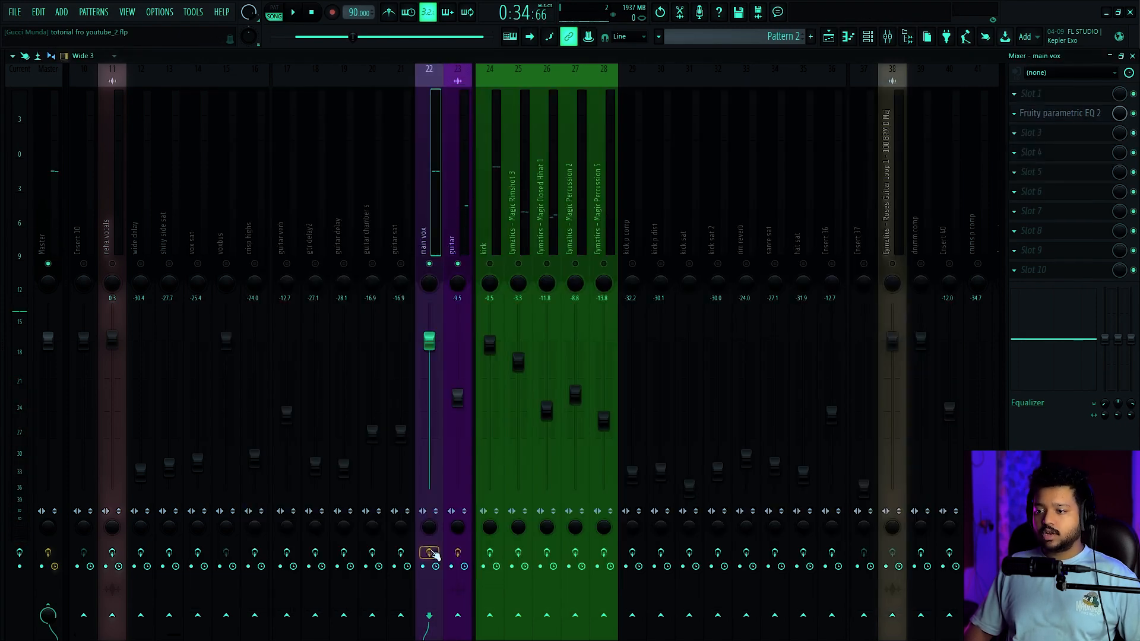
key(space)
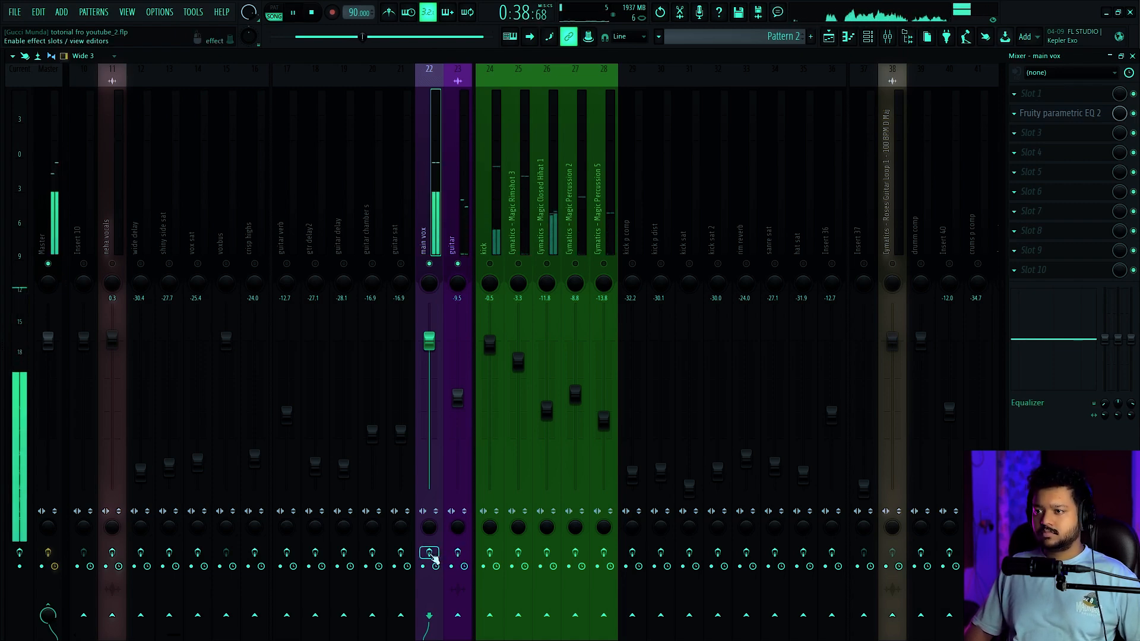
click(457, 552)
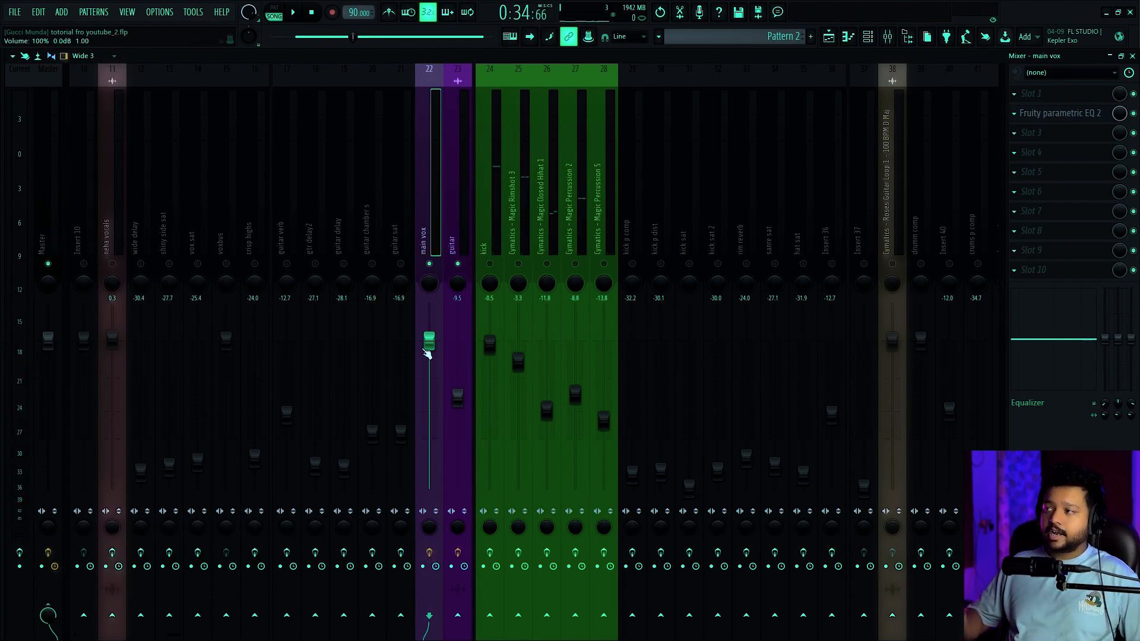
Play the mix with the guitar's effects for comparison, and solo the five drum tracks from kick to Percussion 5
key(space)
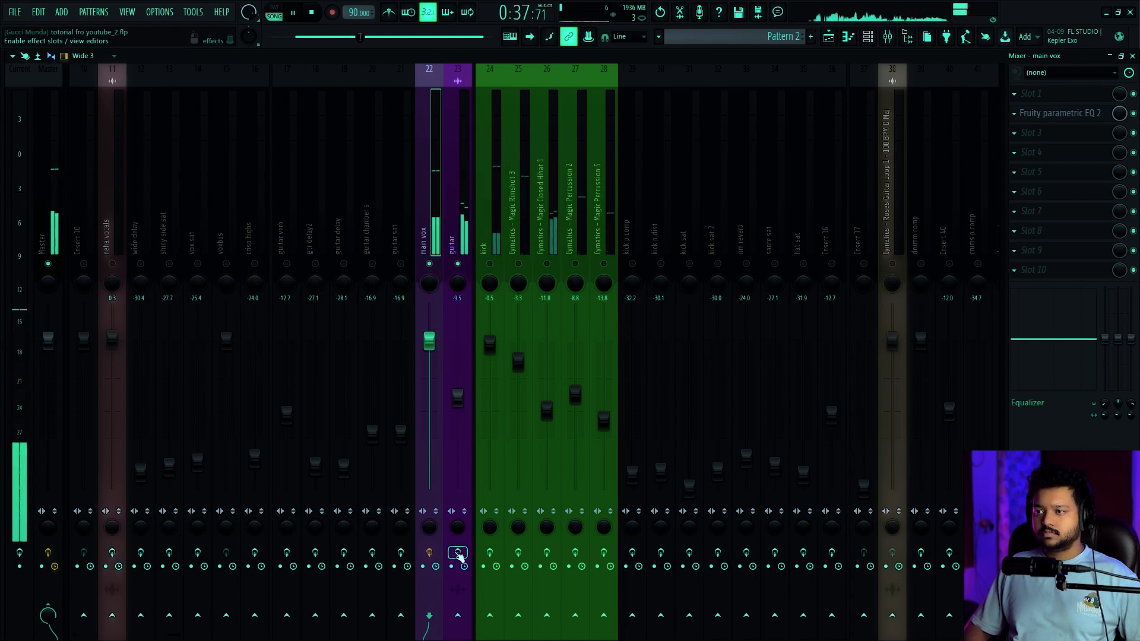
key(space)
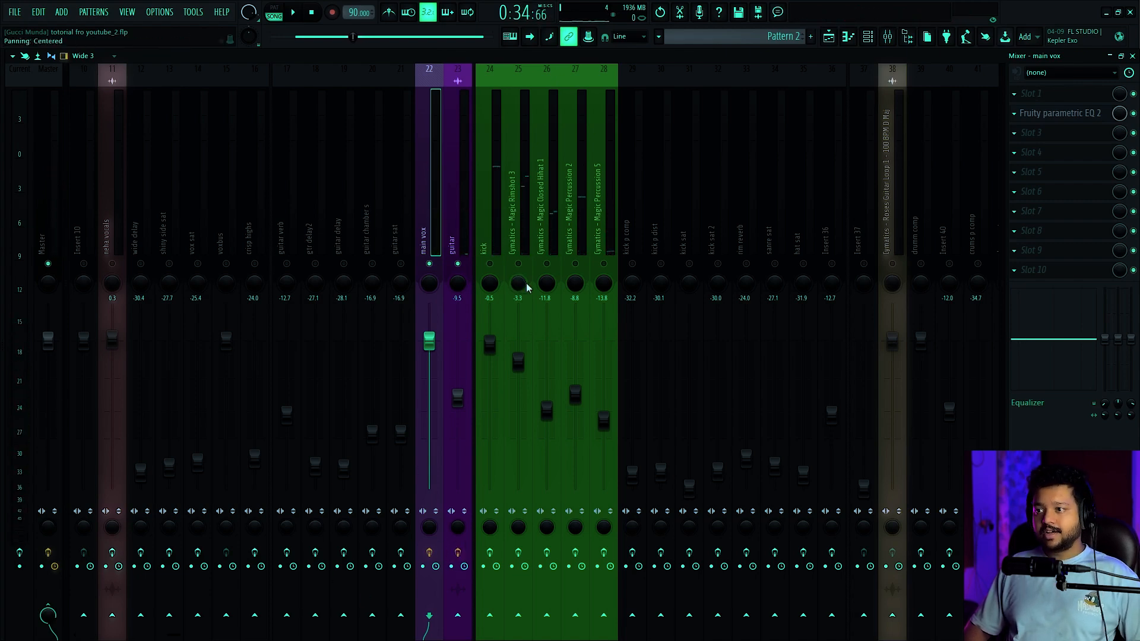
click(489, 250)
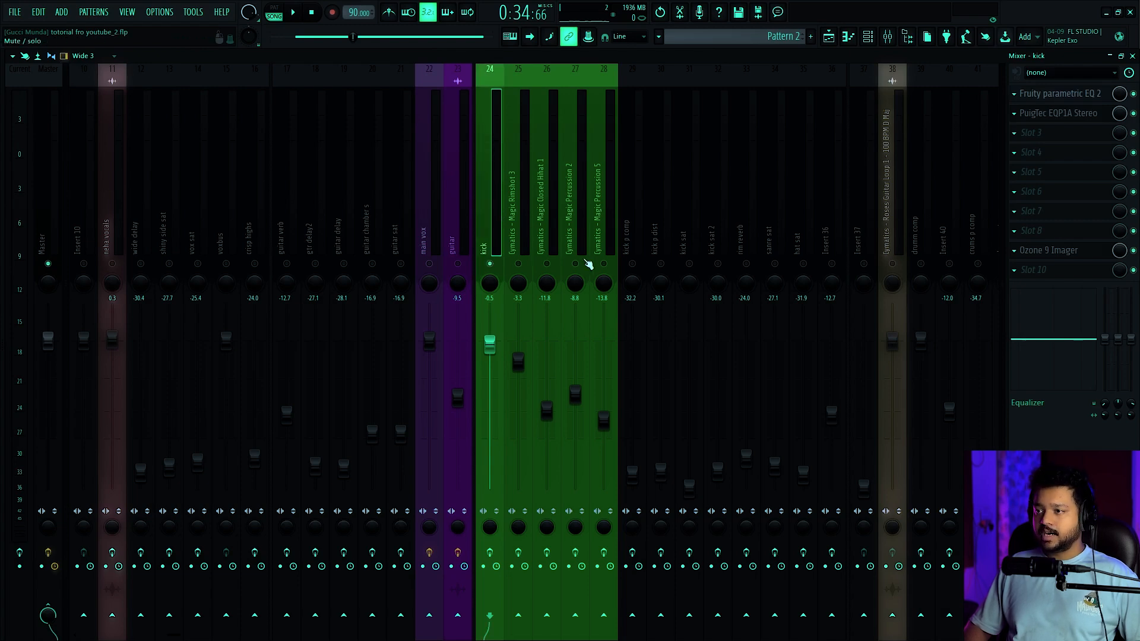
drag(518, 263, 599, 267)
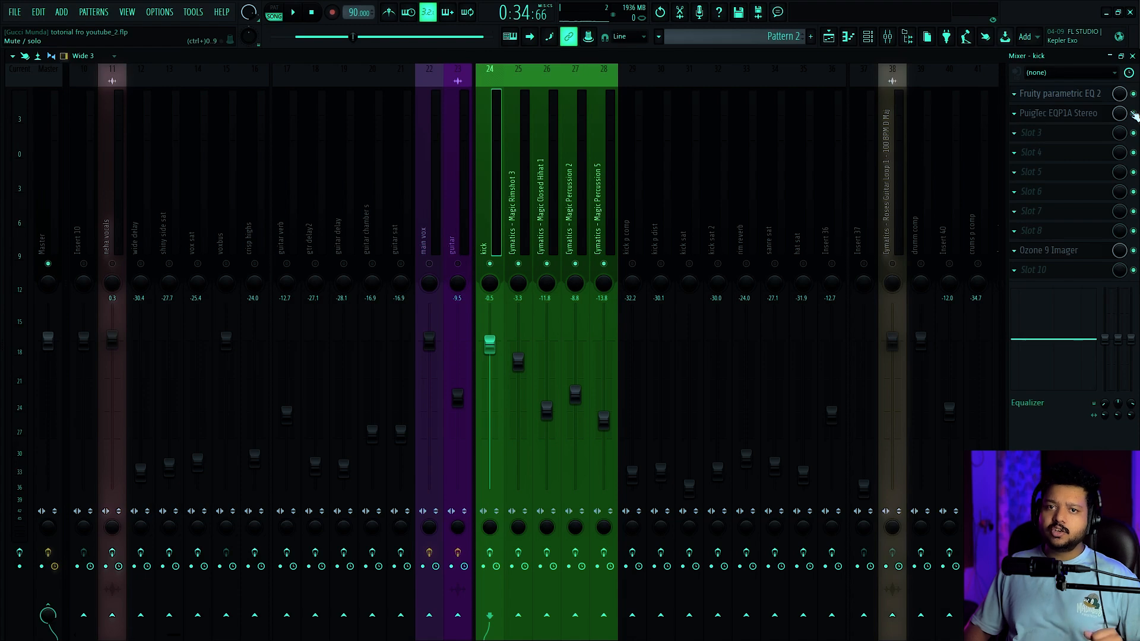
Open the kick's parametric EQ and lower its band 7 high shelf to about -6 dB at 6324 Hz
click(1060, 93)
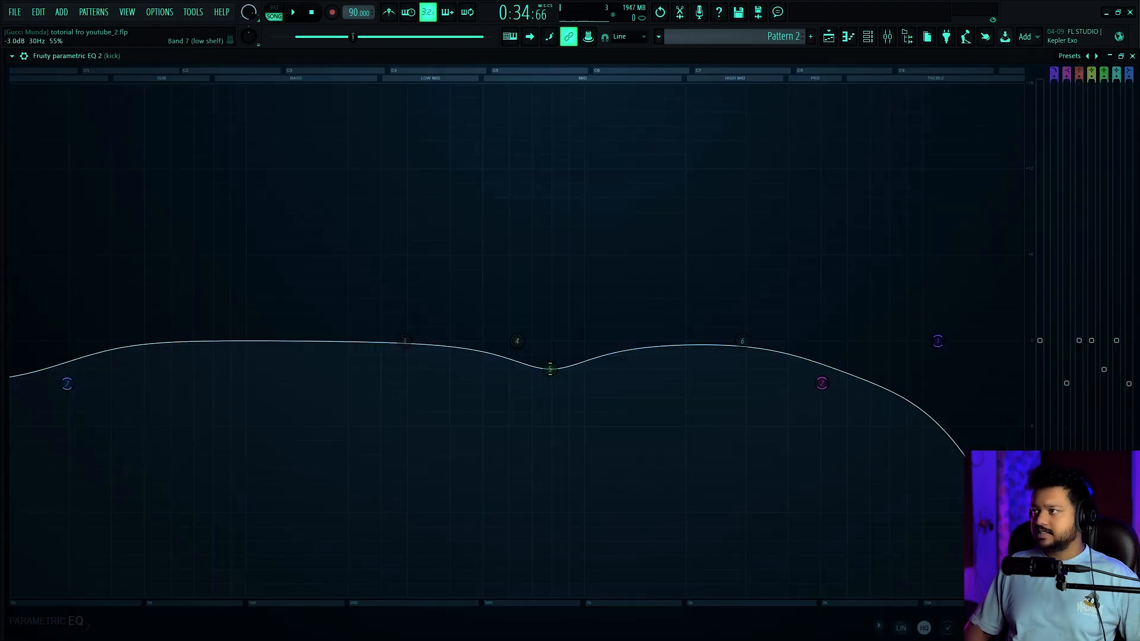
click(1132, 56)
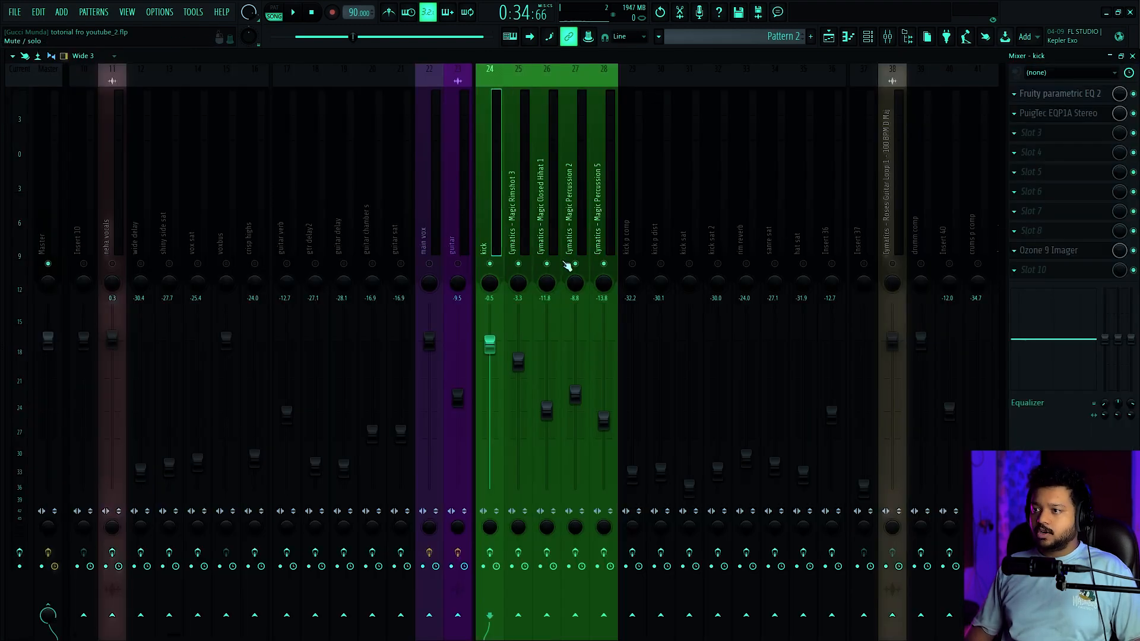
click(1062, 94)
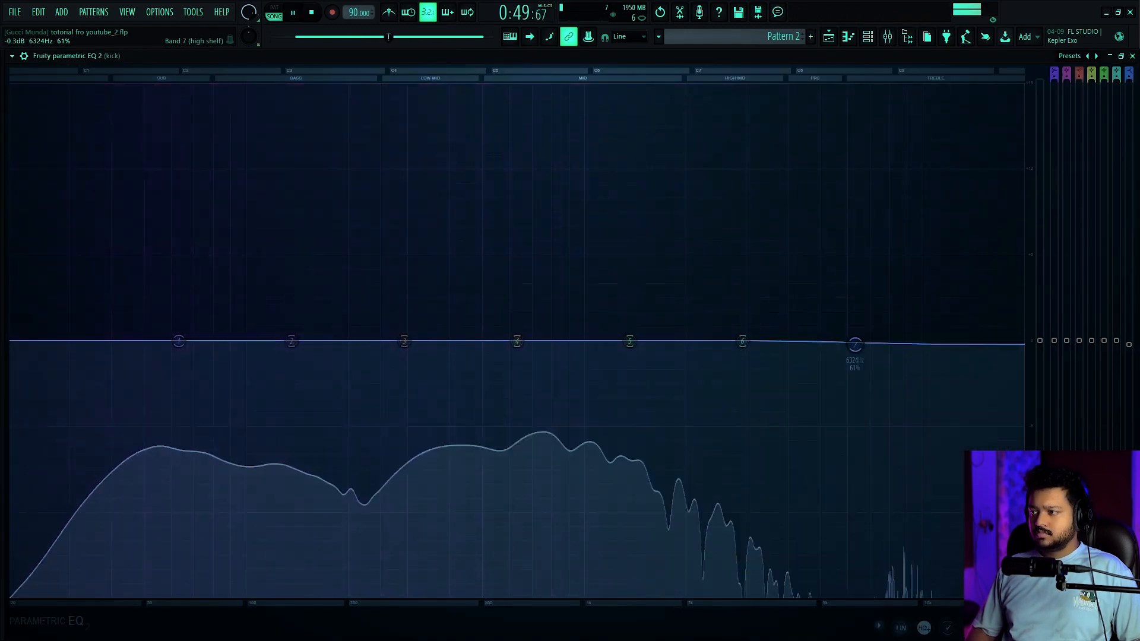
drag(854, 341, 854, 412)
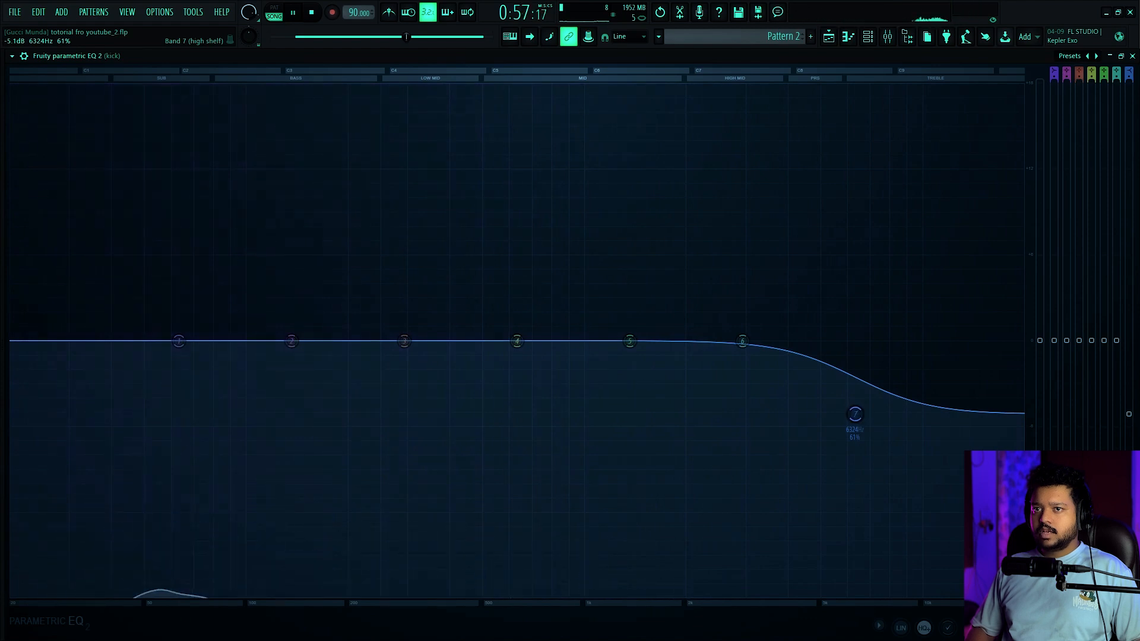
key(space)
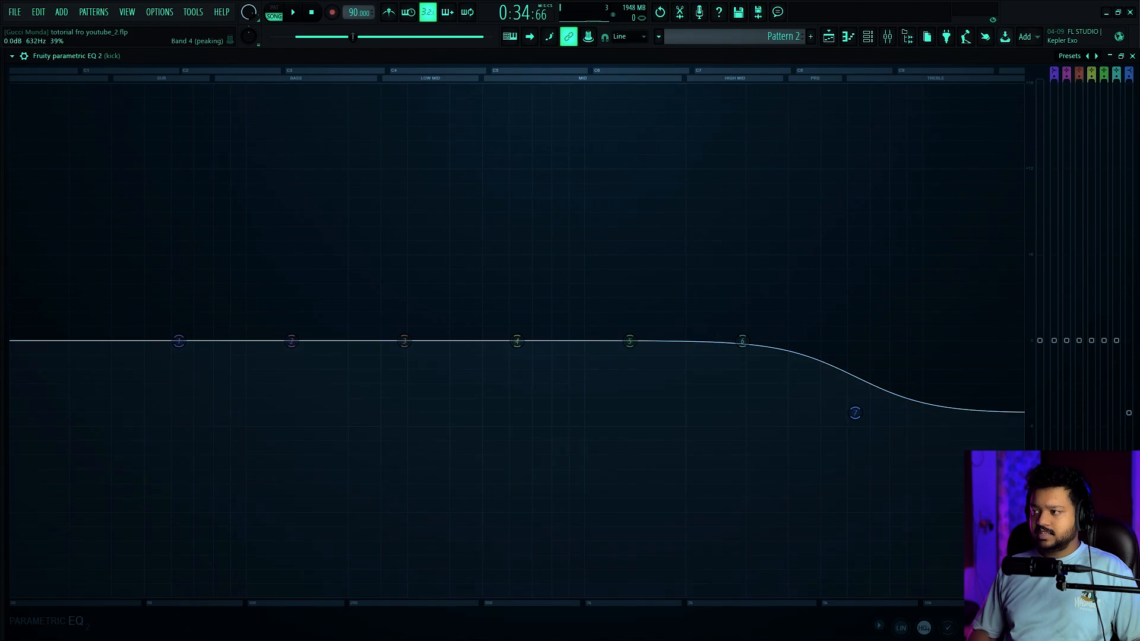
drag(1134, 424, 1134, 435)
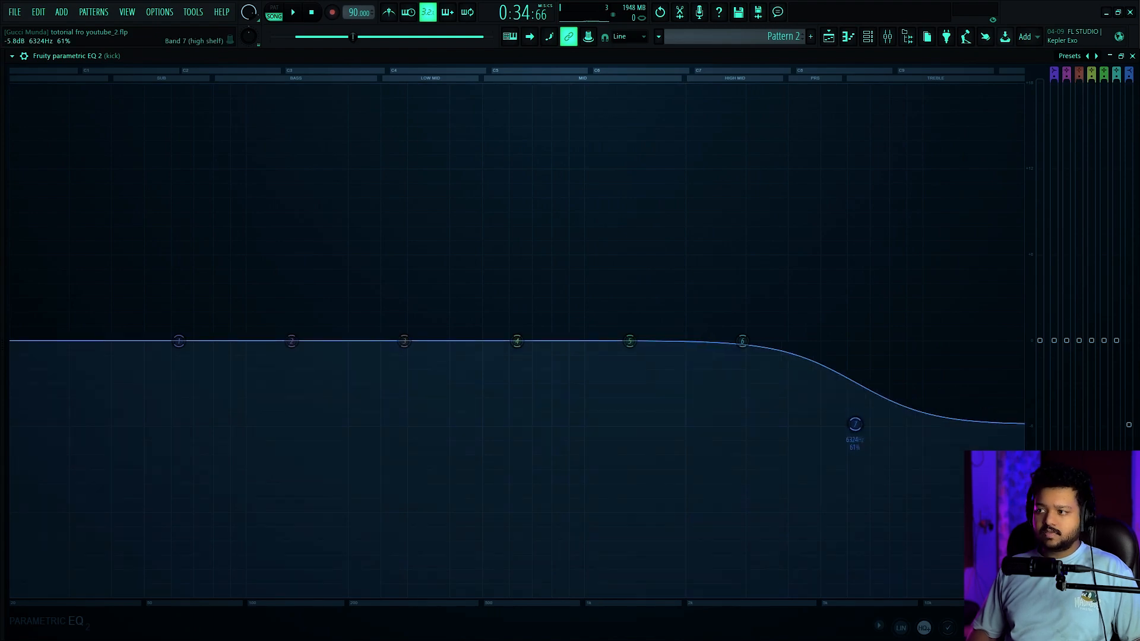
Play the drums, show the kick EQ's bypass control and compare the sound with the EQ off and on
key(space)
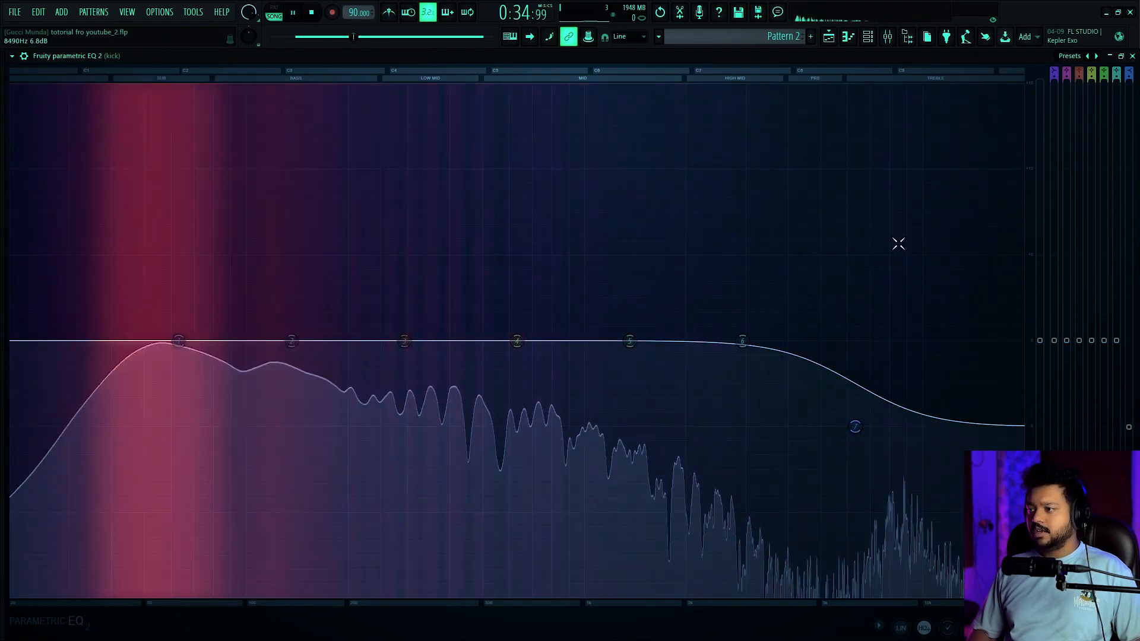
key(space)
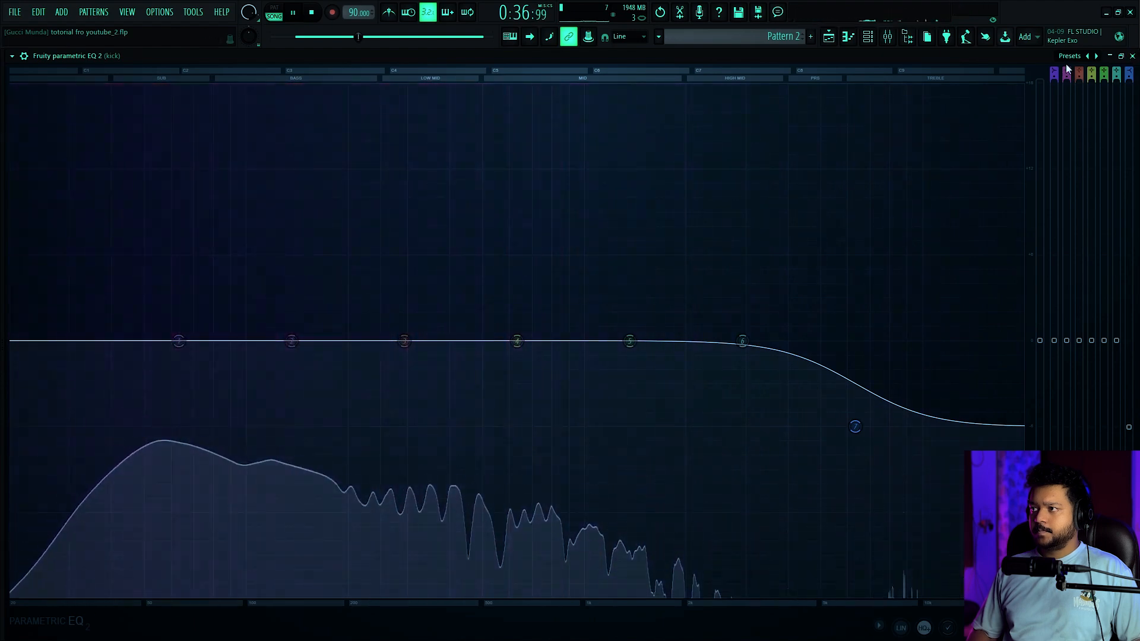
click(26, 55)
key(space)
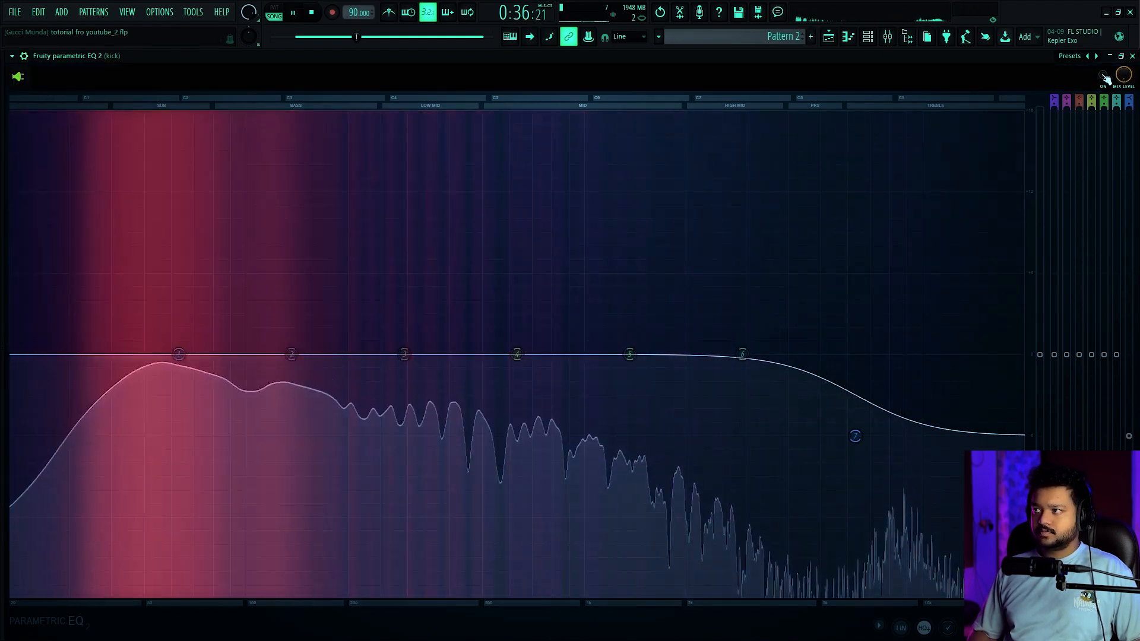
click(1103, 78)
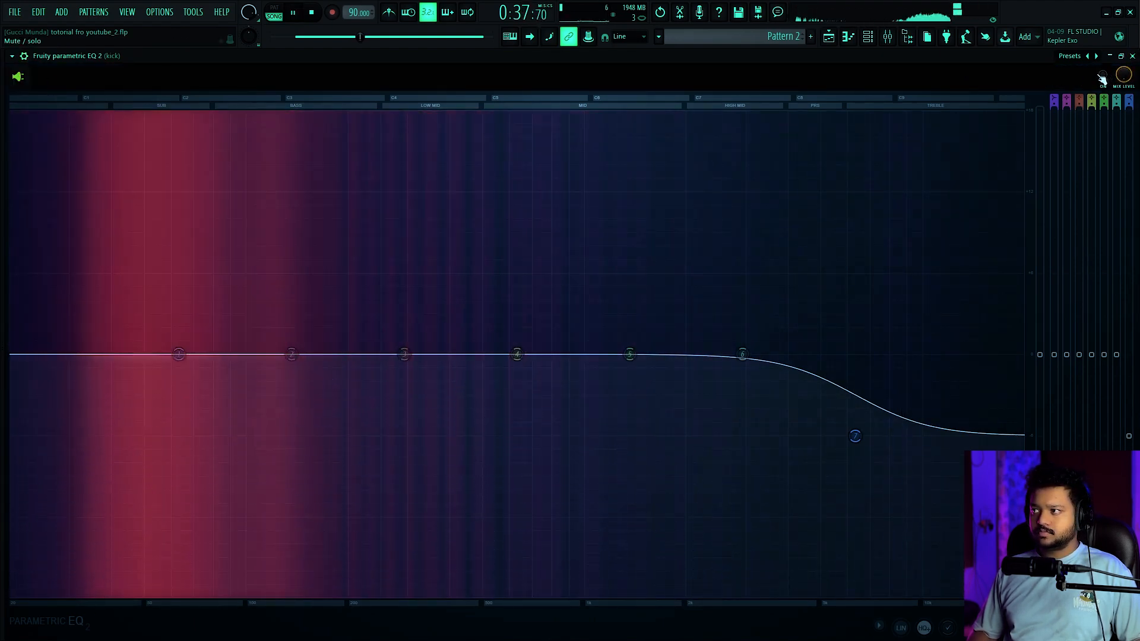
click(1102, 76)
Mute the Rimshot 3 and Percussion 2 tracks and select the Closed Hihat 1 track
click(520, 265)
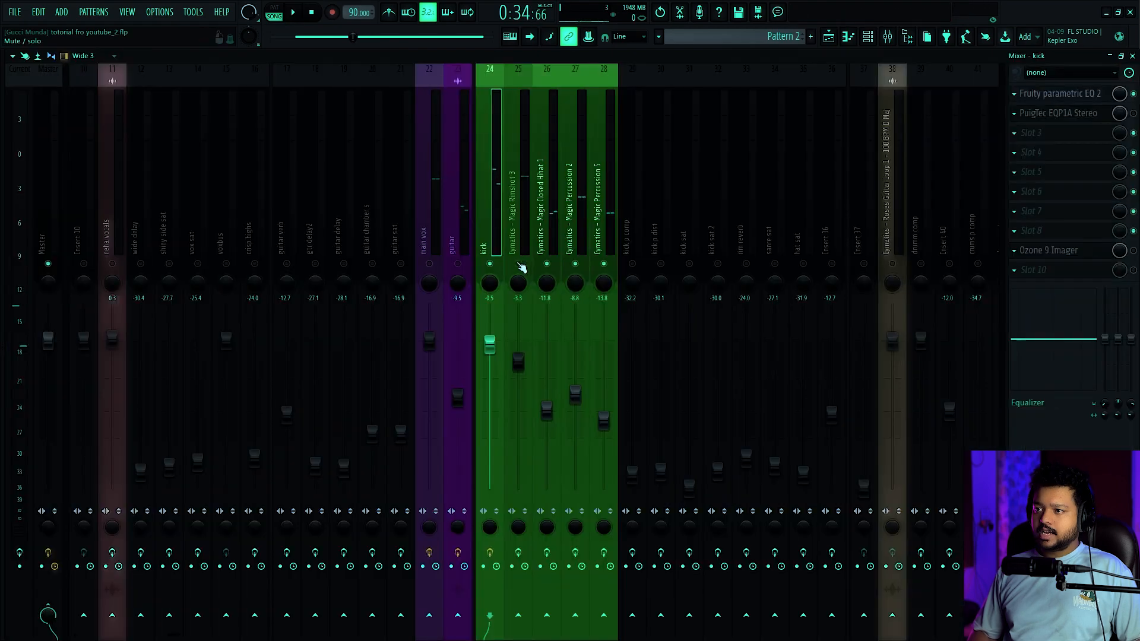
click(547, 265)
click(547, 264)
click(545, 235)
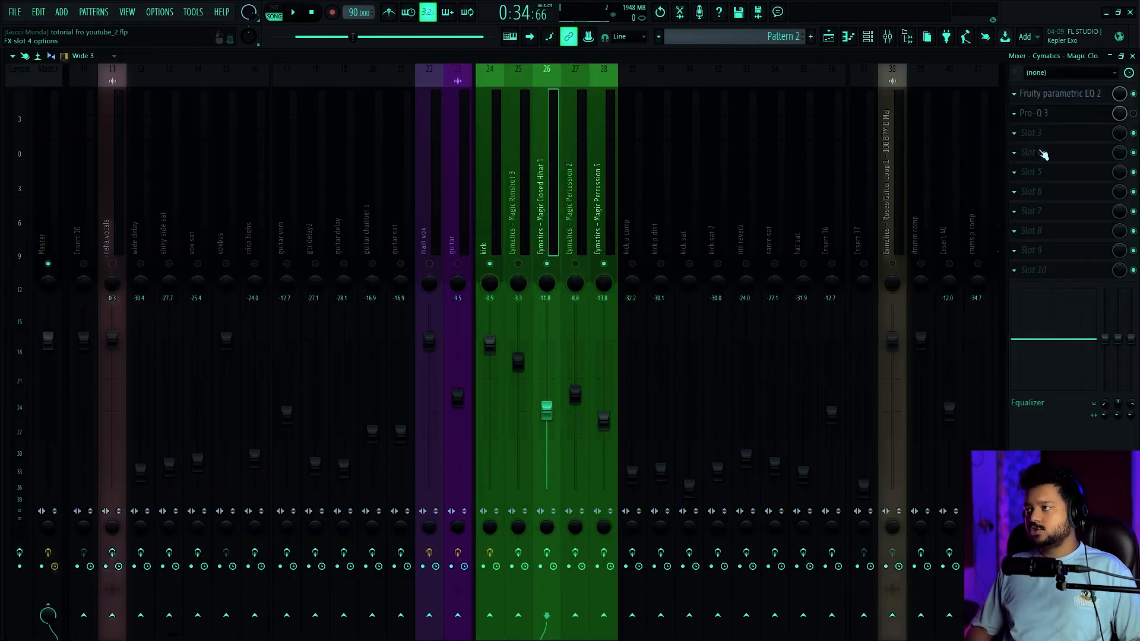
Review the effect chains of the kick and Closed Hihat 1 tracks and inspect the hihat's parametric EQ
click(494, 188)
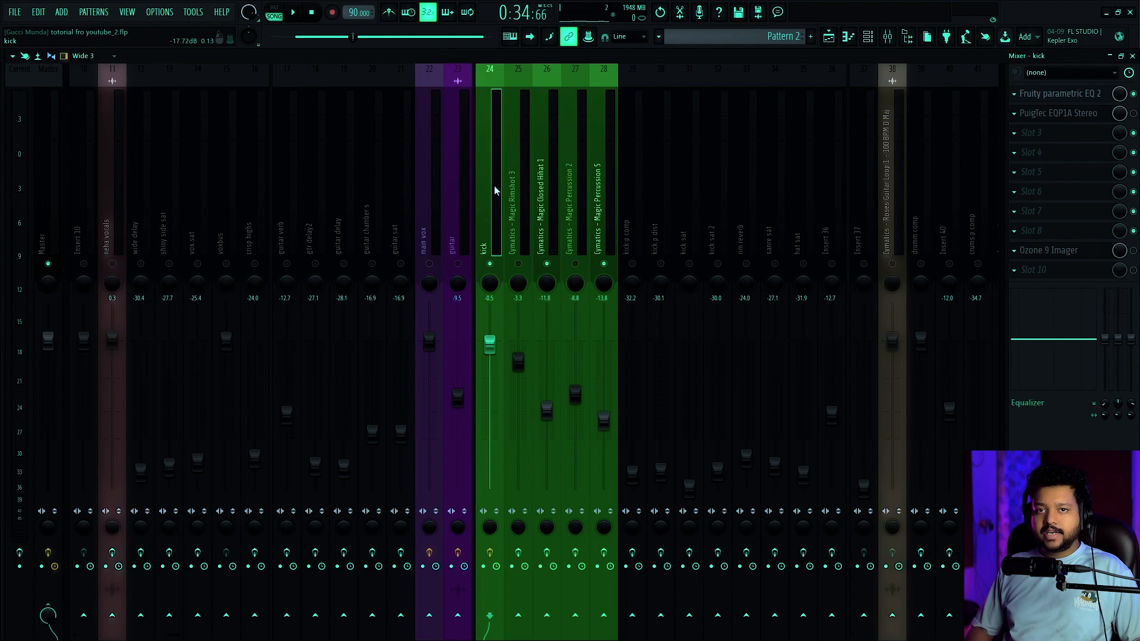
click(558, 165)
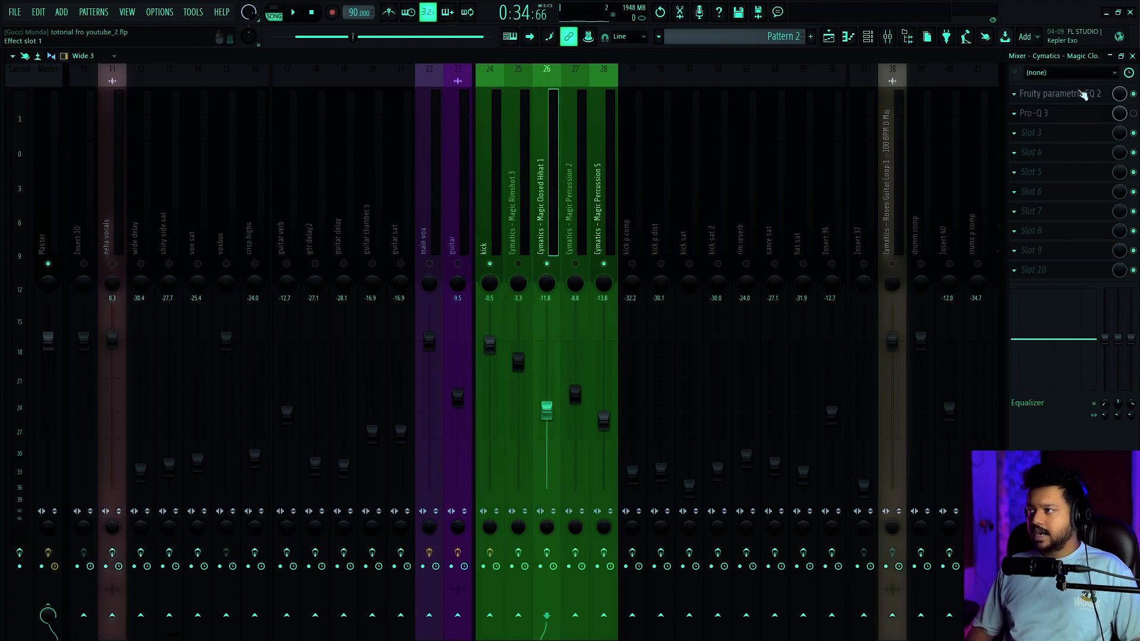
click(1099, 94)
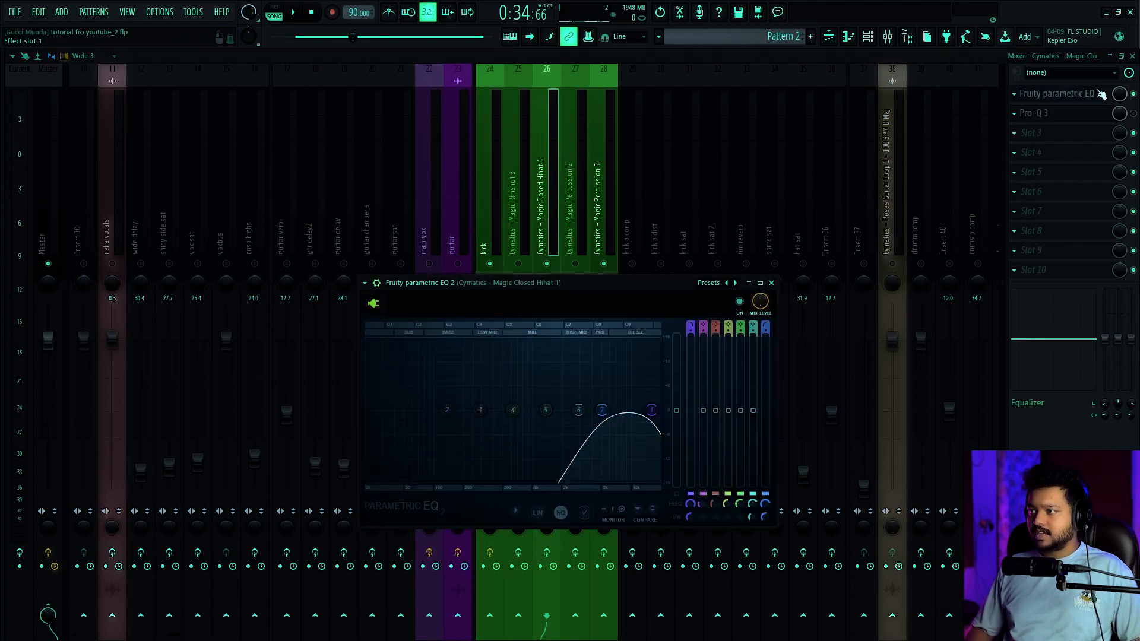
click(767, 346)
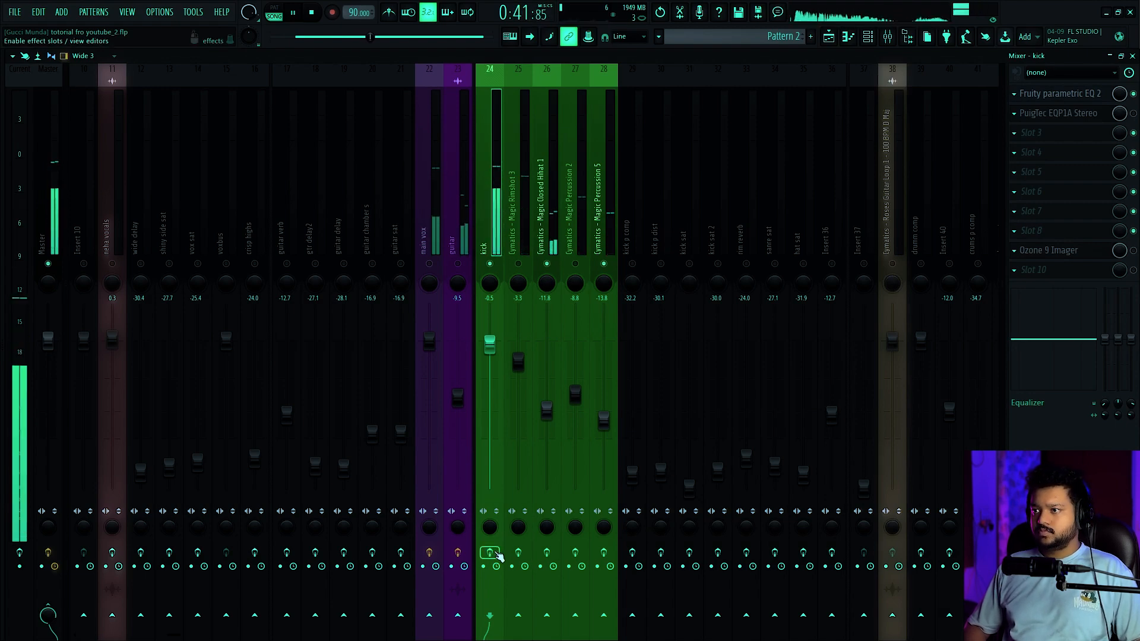
Replay the drums with the kick selected to judge its effects, and check the kick's EQ curve
key(space)
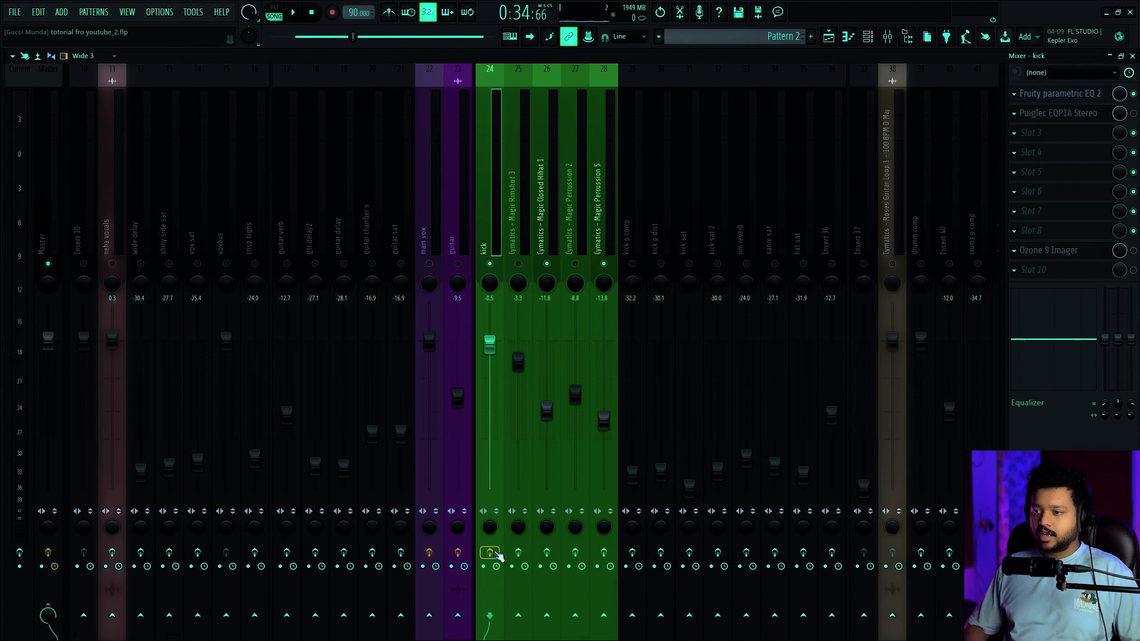
key(space)
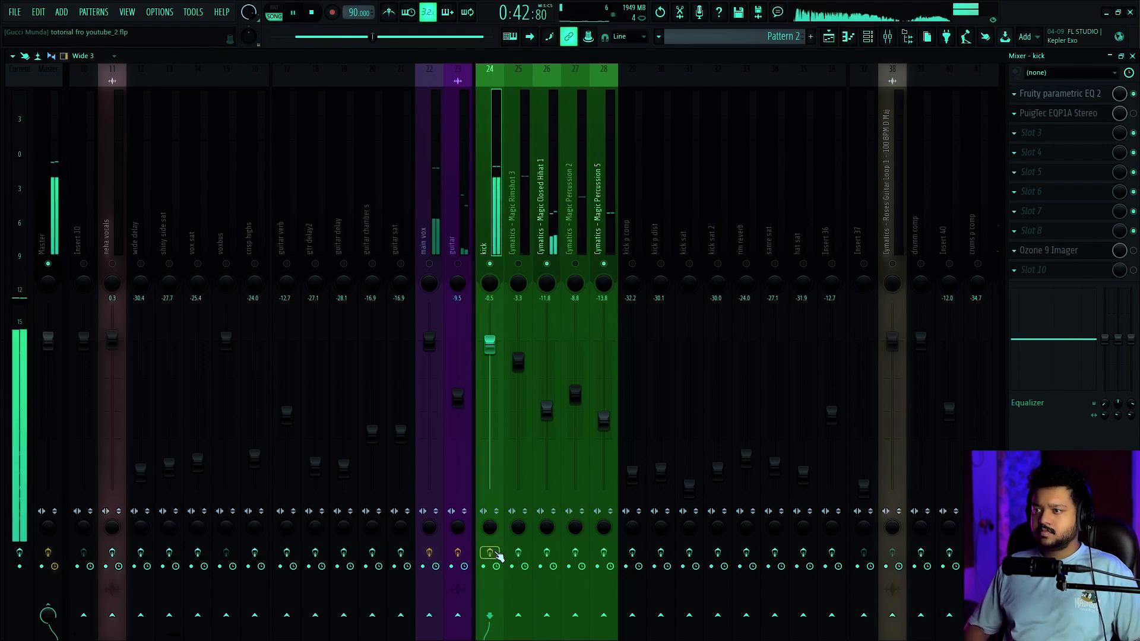
key(space)
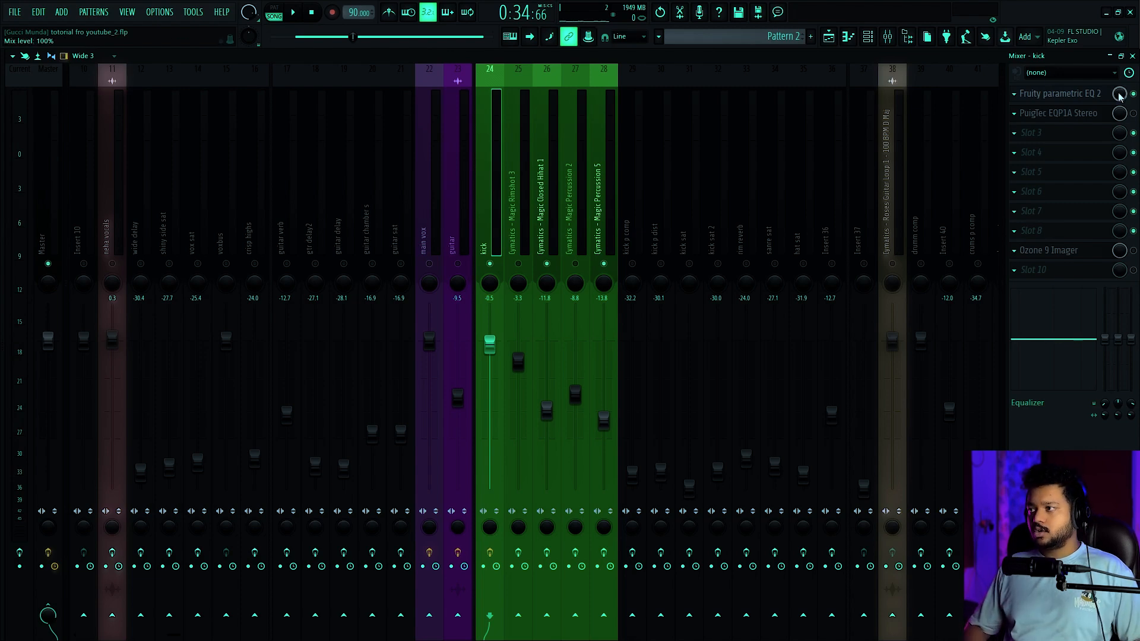
click(1095, 93)
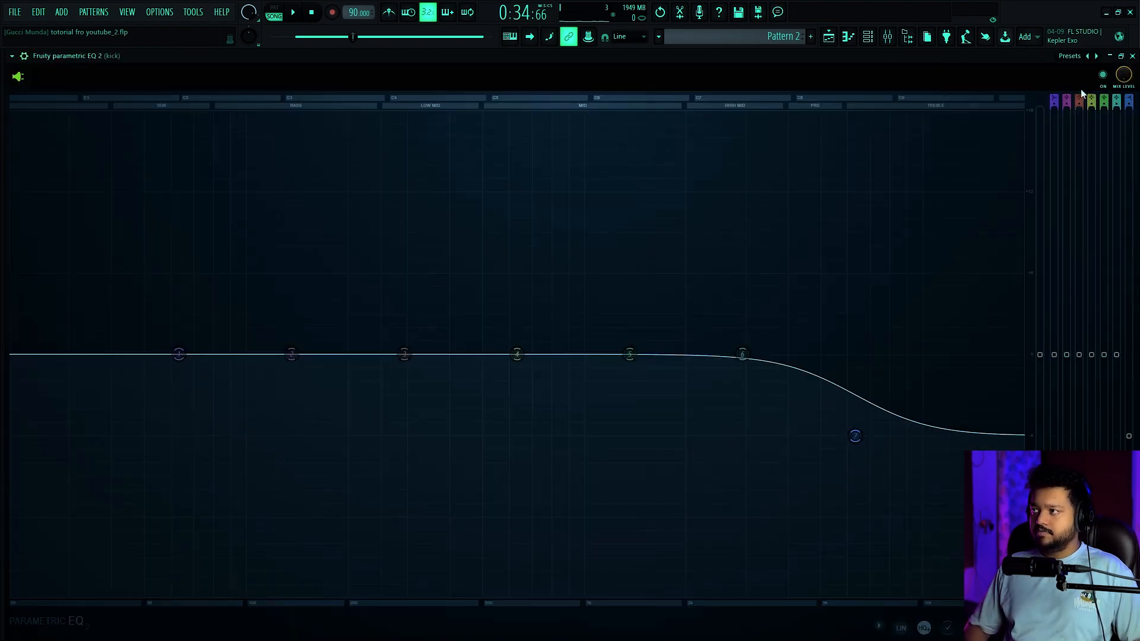
click(1133, 55)
Open the parametric EQ of the Closed Hihat 1 track while auditioning the drums
click(1076, 97)
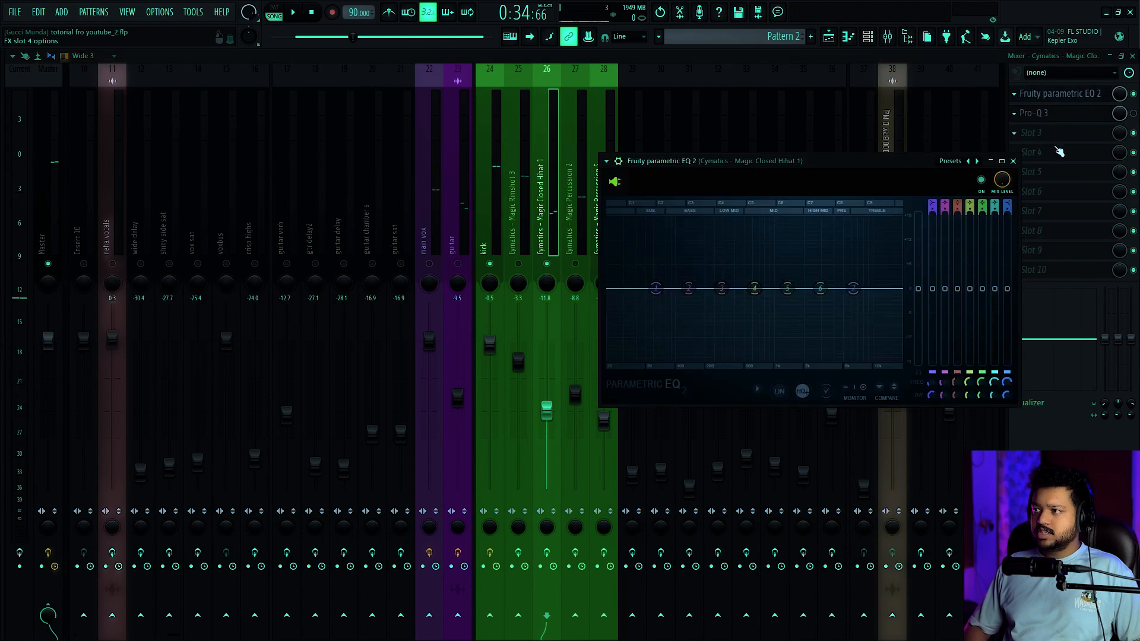
drag(919, 171, 401, 132)
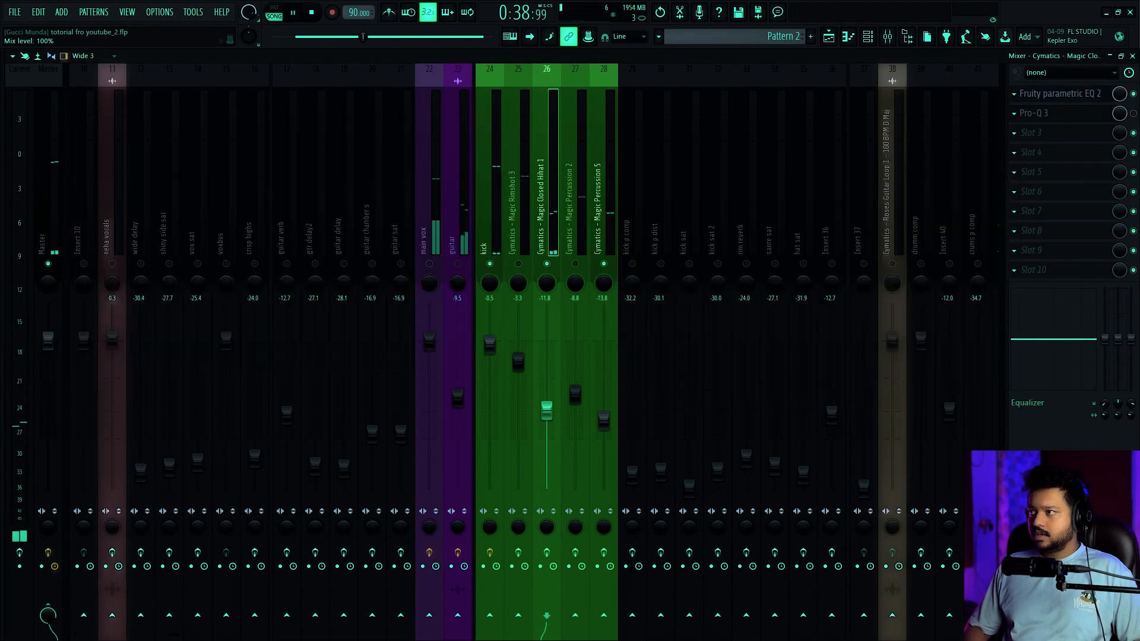
click(1083, 100)
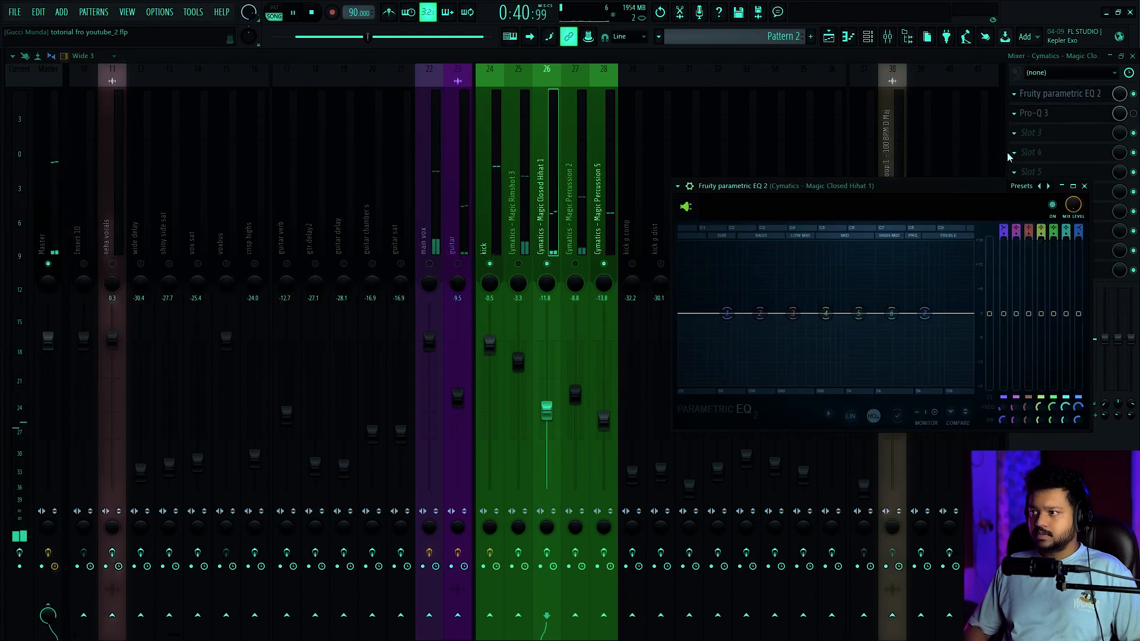
key(space)
Maximize the hihat's EQ and place band 1's low shelf just below band 7's frequency with a cut of about 6 dB
drag(936, 189, 575, 126)
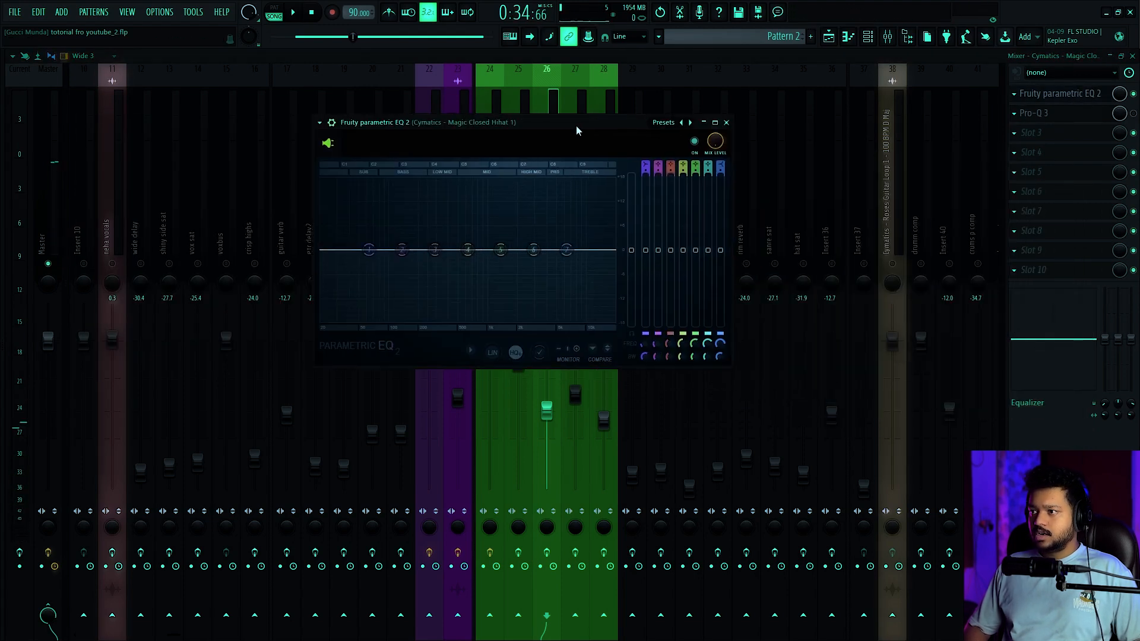
click(715, 122)
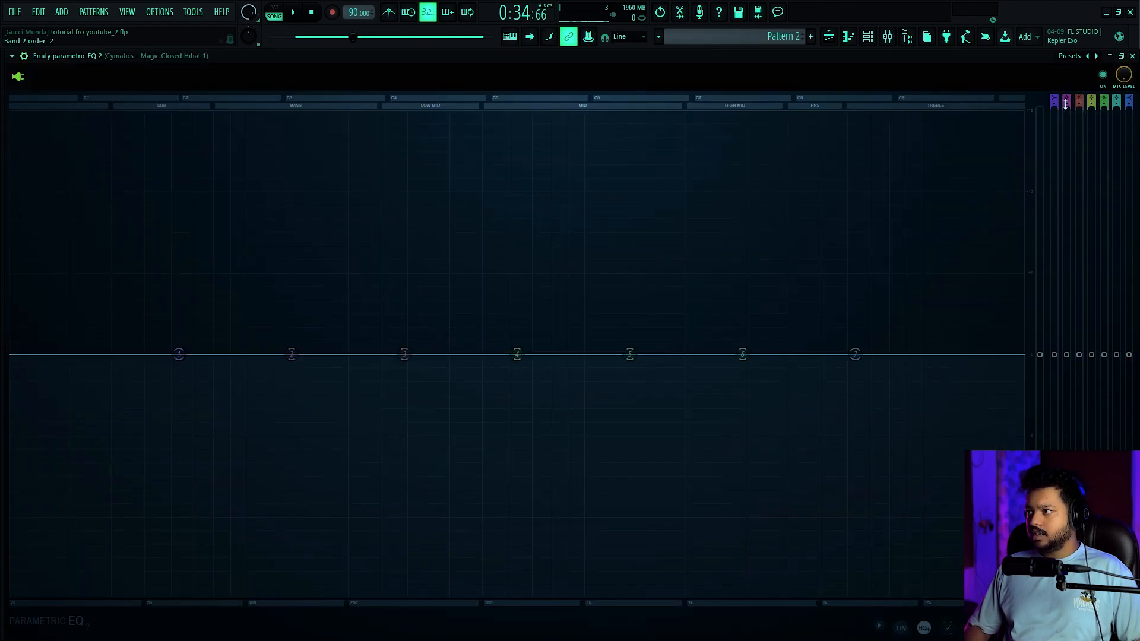
drag(178, 355, 849, 426)
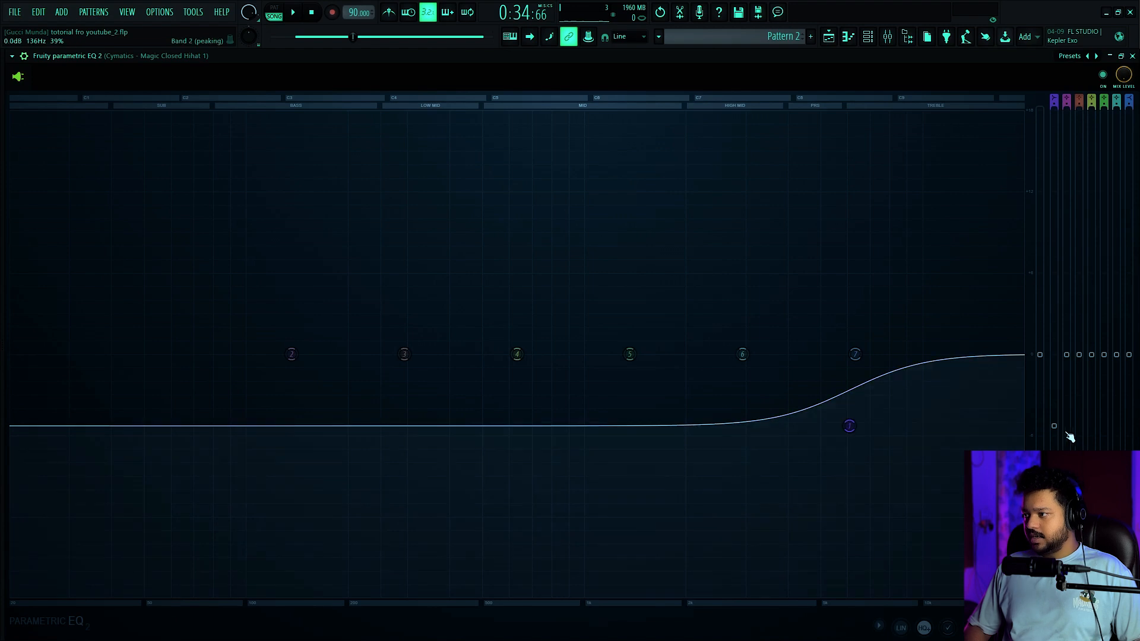
drag(1053, 425, 1054, 436)
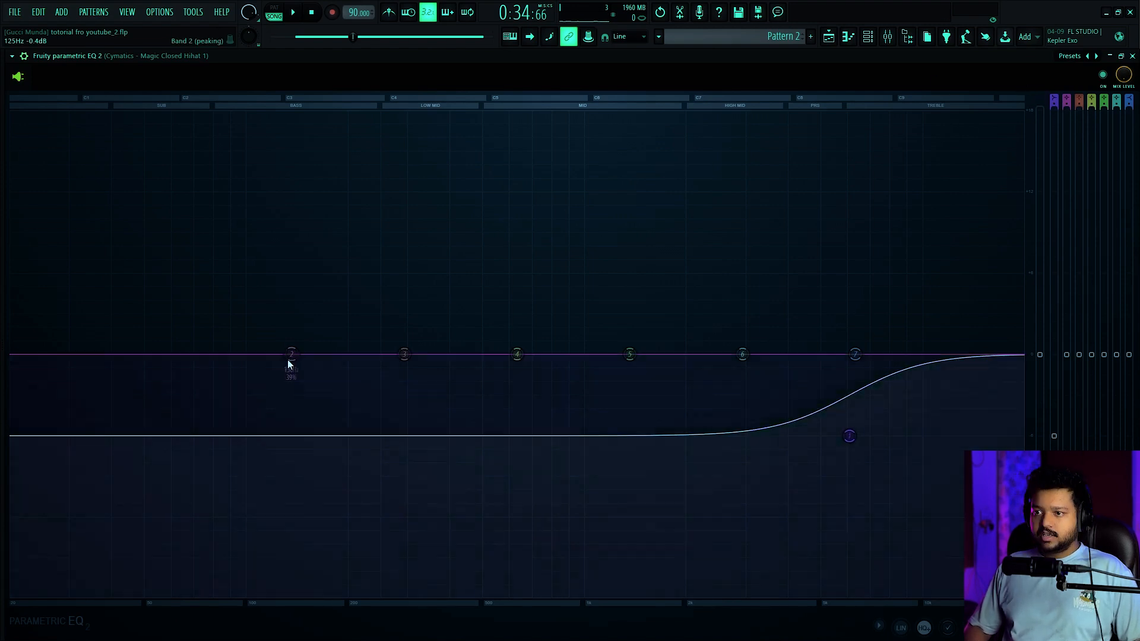
Turn band 2 of the hihat's EQ into a high-pass filter and sweep its cutoff through the low frequencies
click(366, 420)
scroll(295, 357, up, 3)
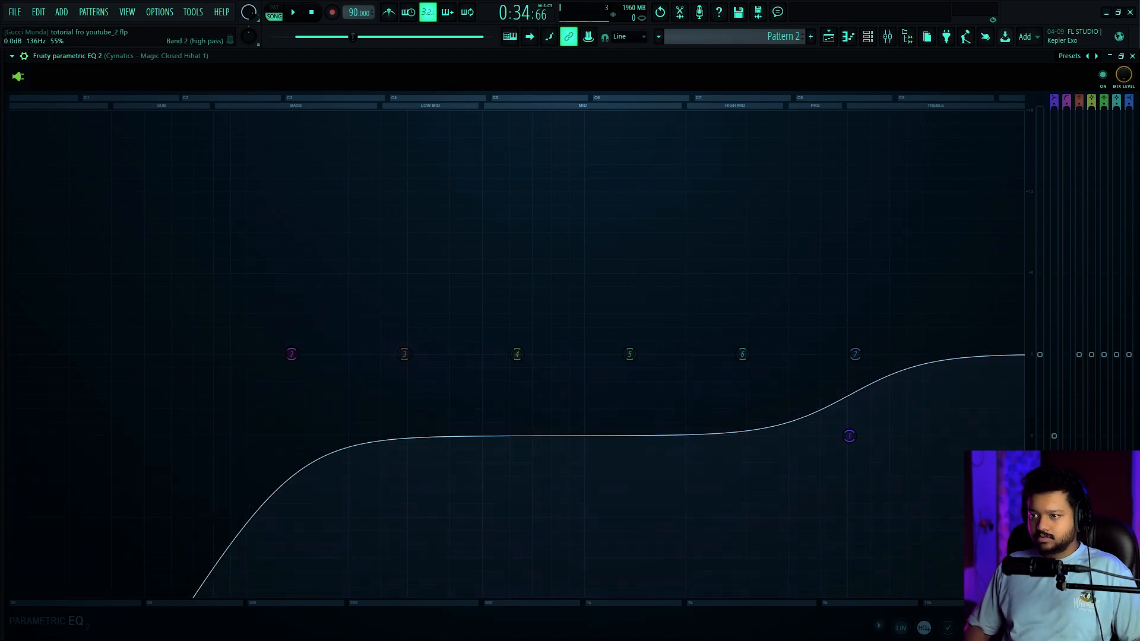
drag(291, 353, 397, 354)
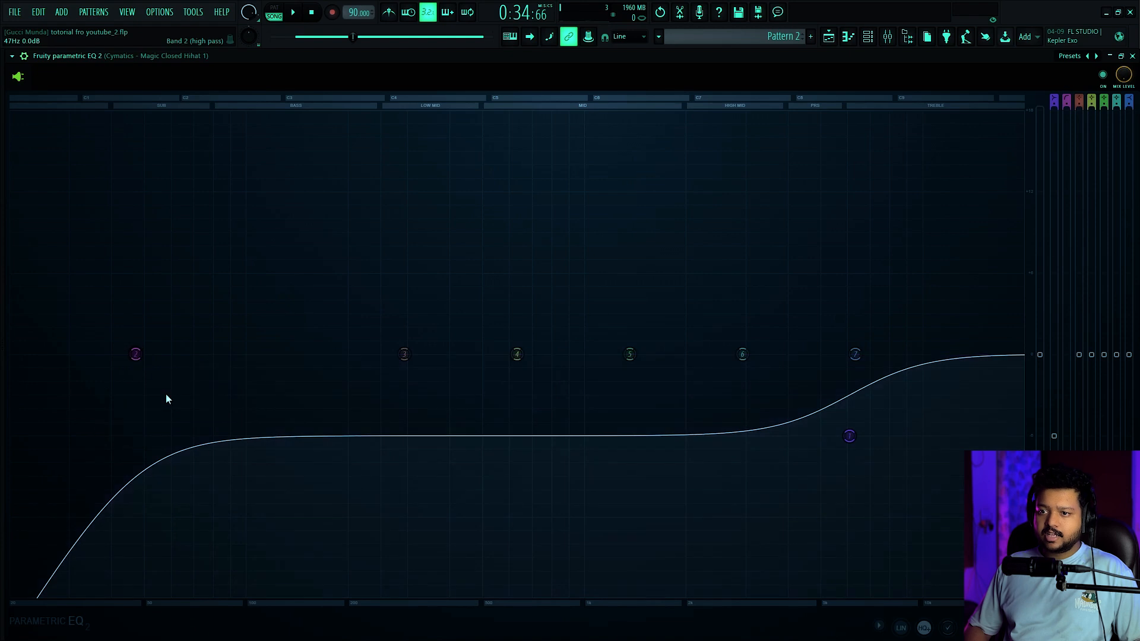
Change band 2 to a low-pass filter and sweep its cutoff down to about 2014 Hz during playback
click(201, 399)
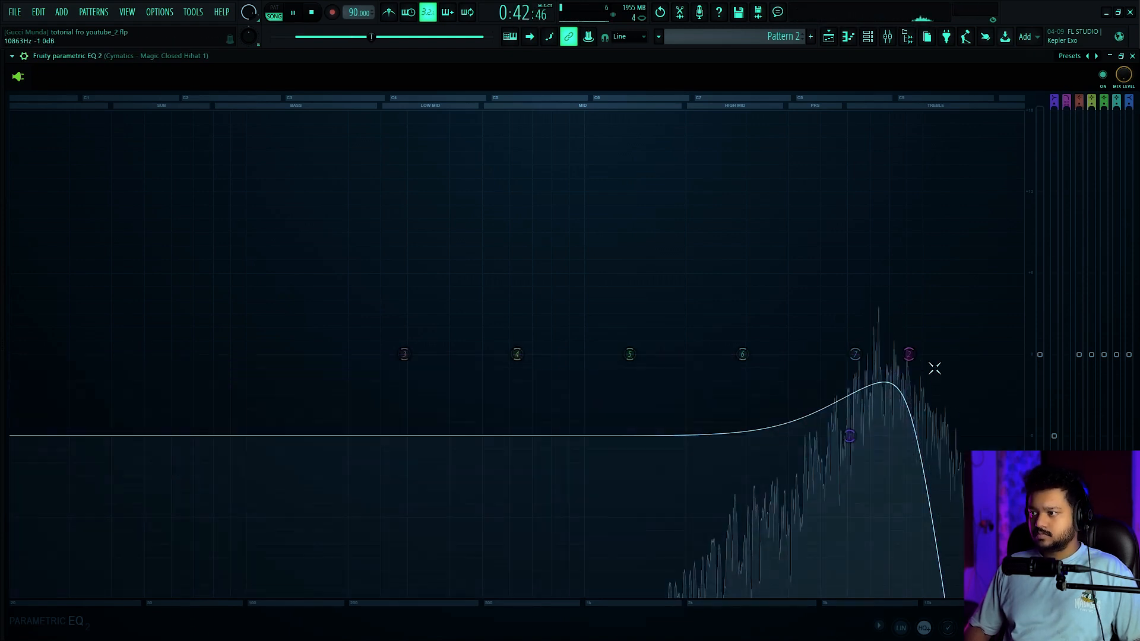
key(space)
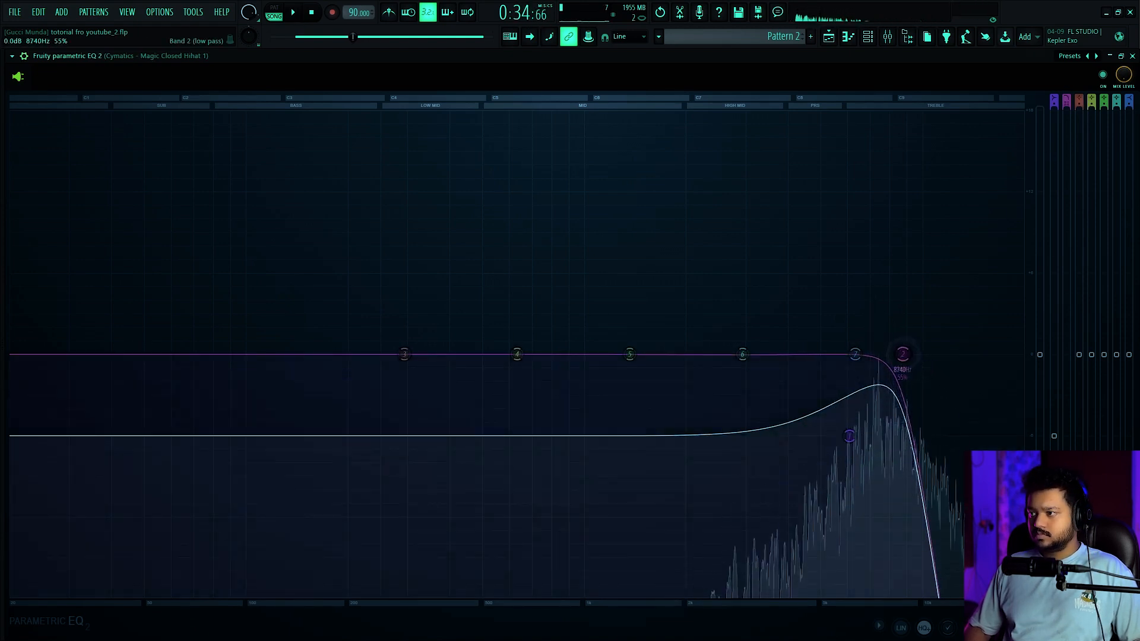
drag(898, 354, 686, 354)
key(space)
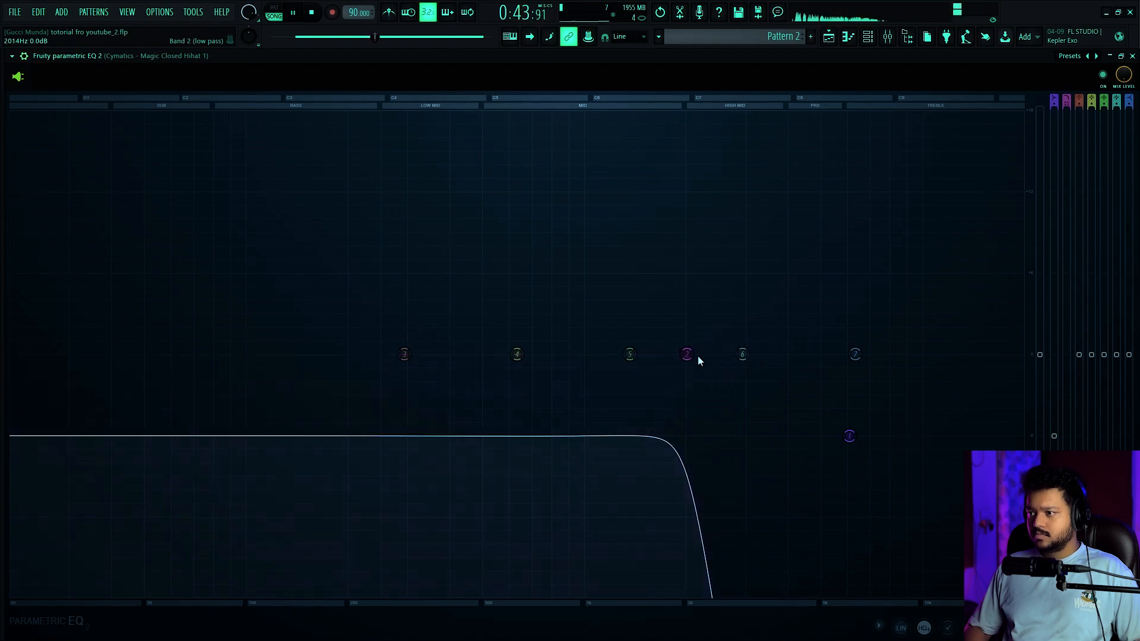
Unmute the Magic Rimshot 3 track and move band 6 of its parametric EQ into the high frequencies with a cut of about 6 dB
click(762, 416)
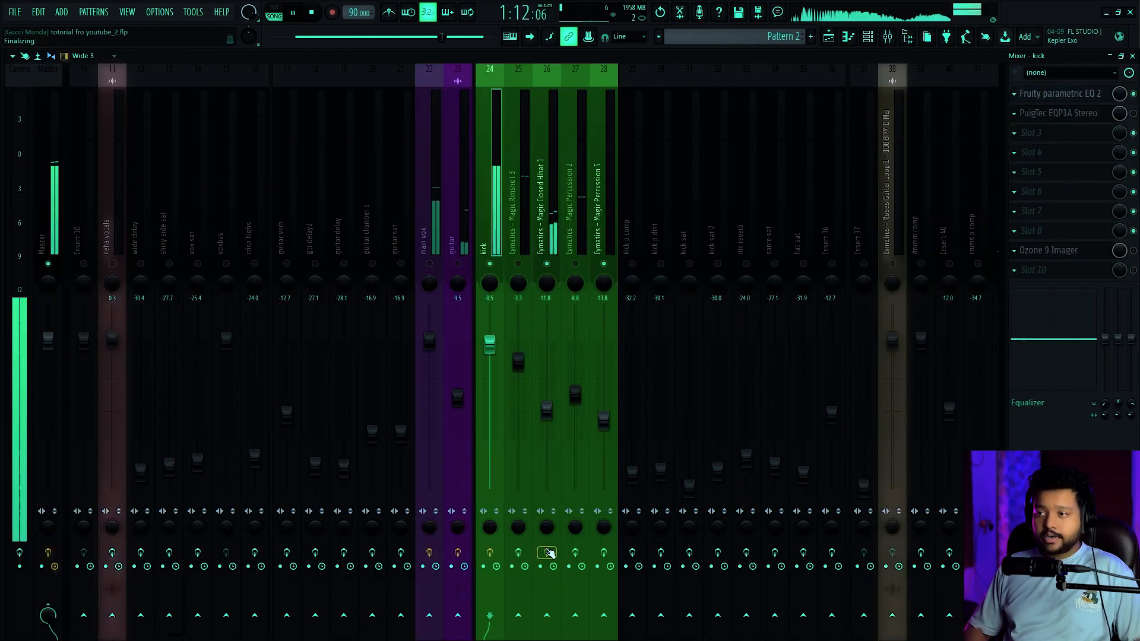
key(space)
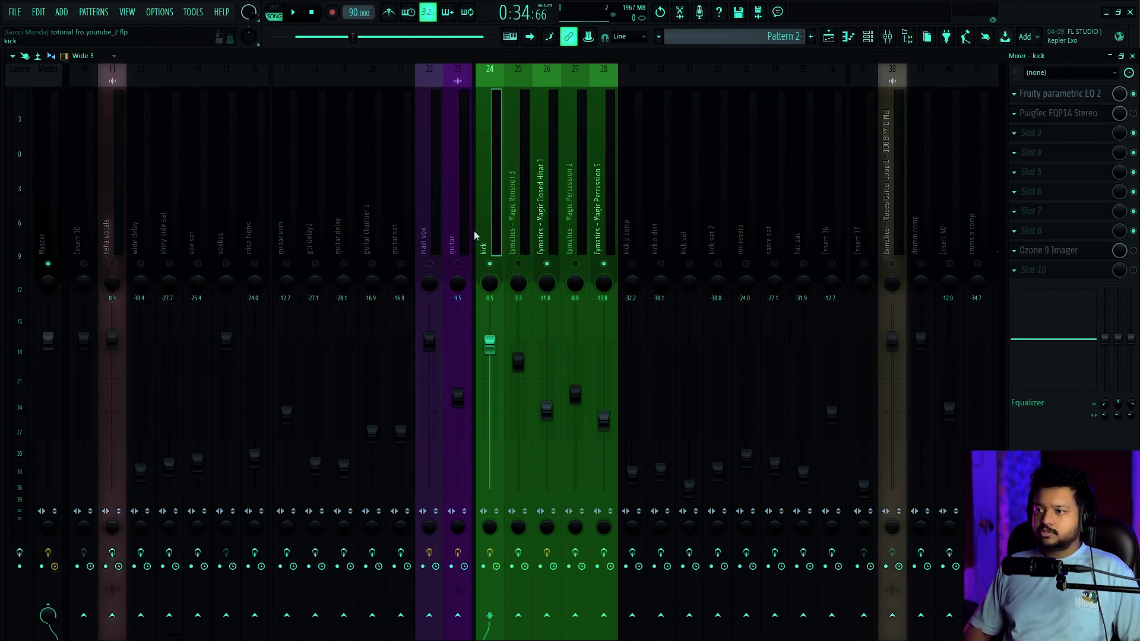
scroll(520, 172, down, 3)
click(432, 264)
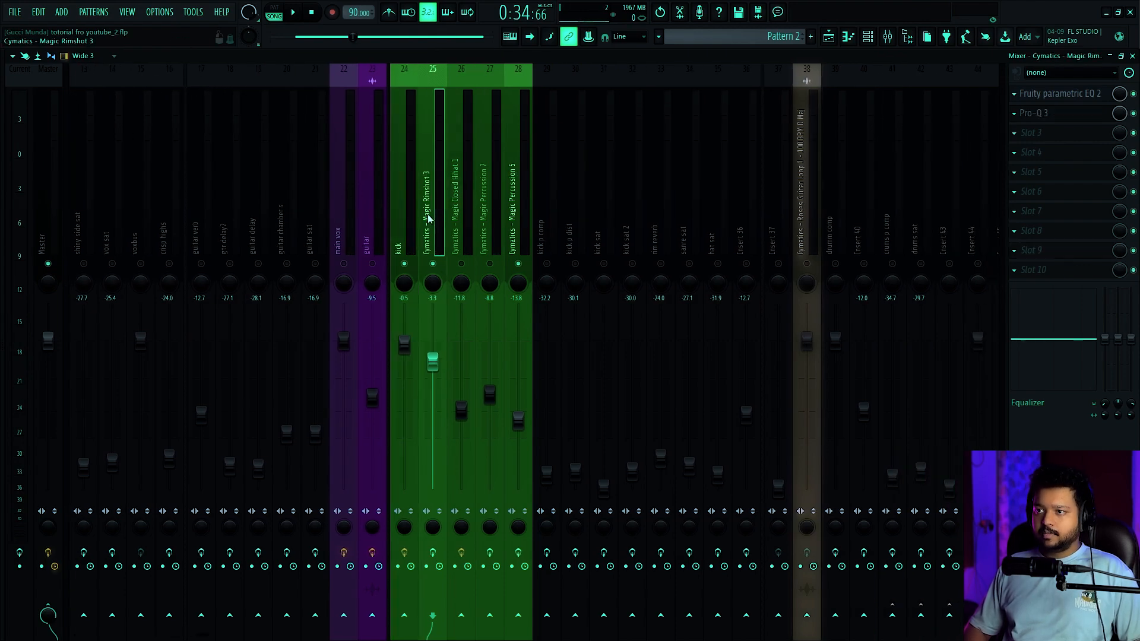
key(space)
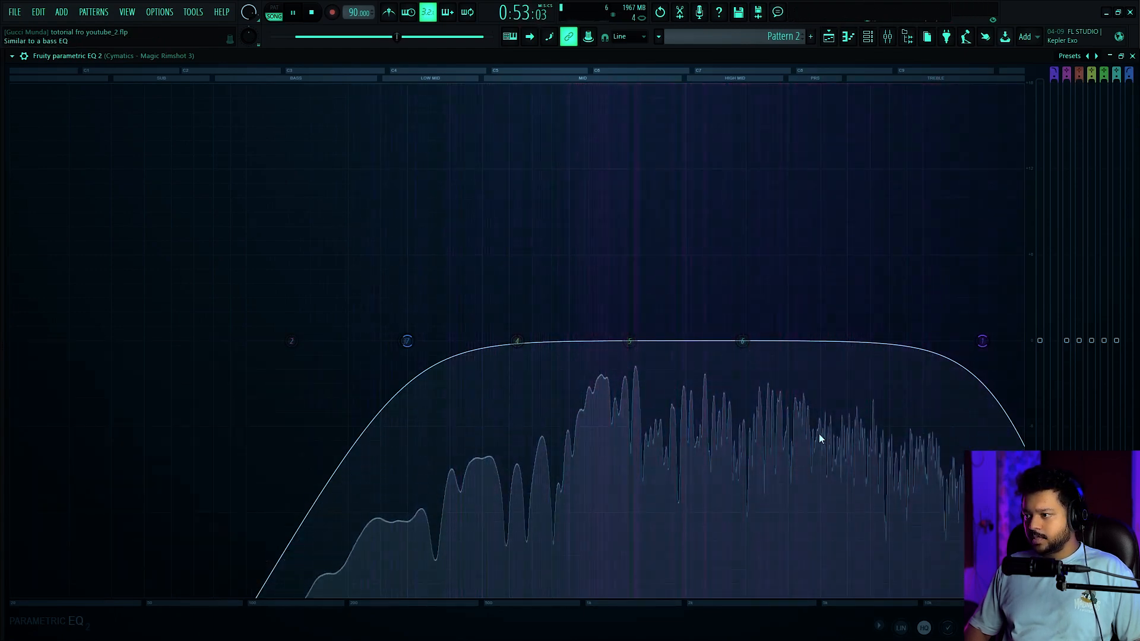
drag(743, 342, 847, 426)
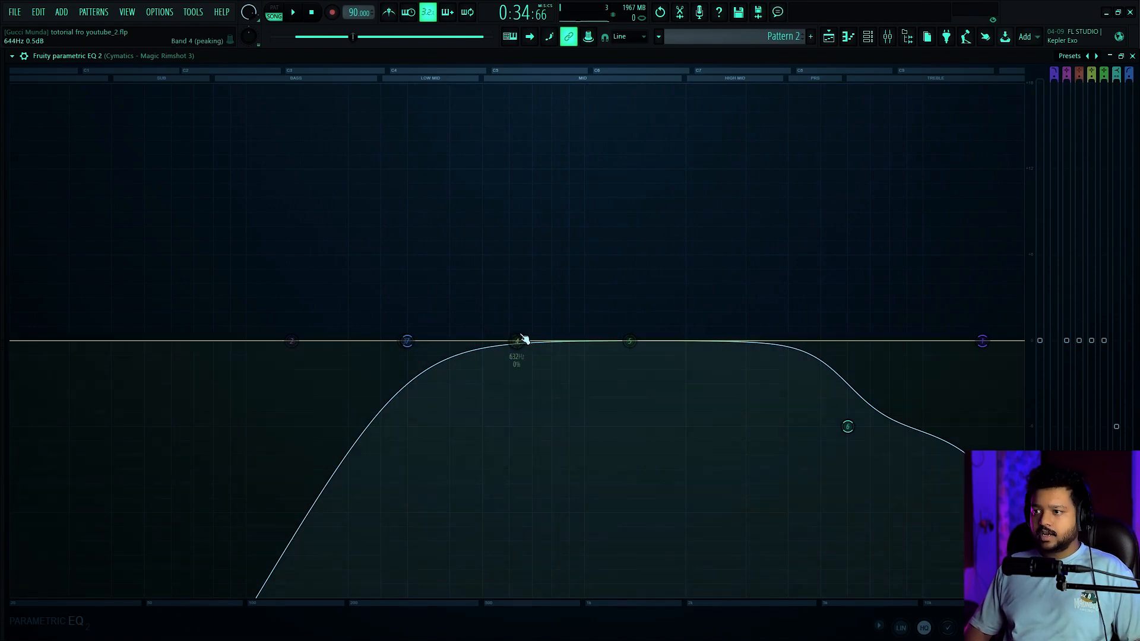
click(1132, 56)
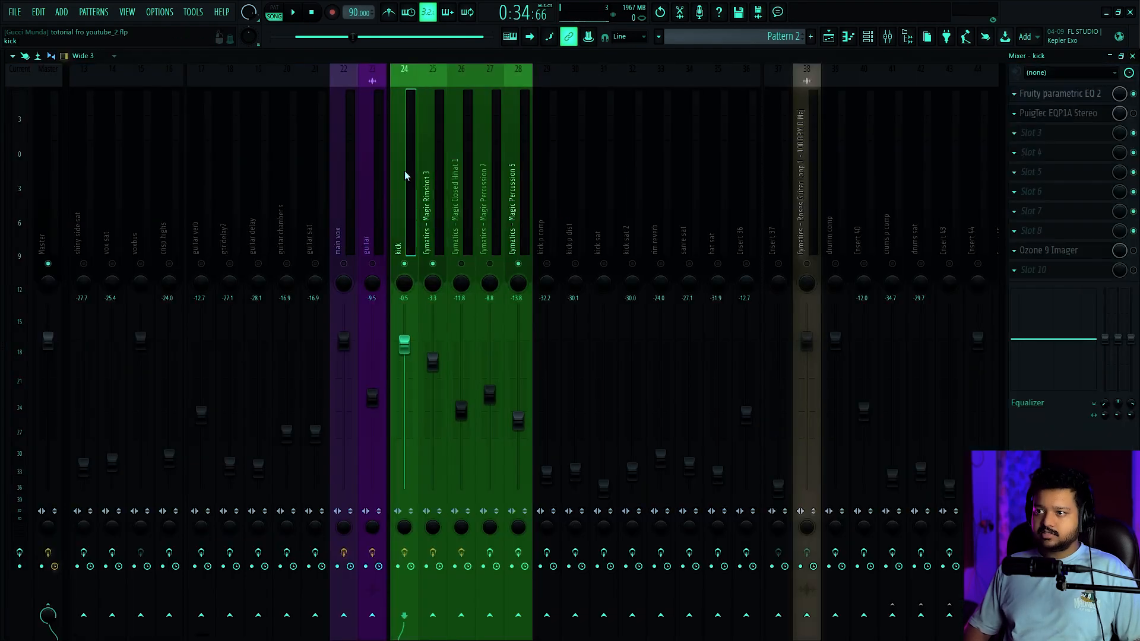
Open the kick's parametric EQ and sweep band 3 through the mids with a boost of about 6 dB during playback
click(1078, 93)
key(space)
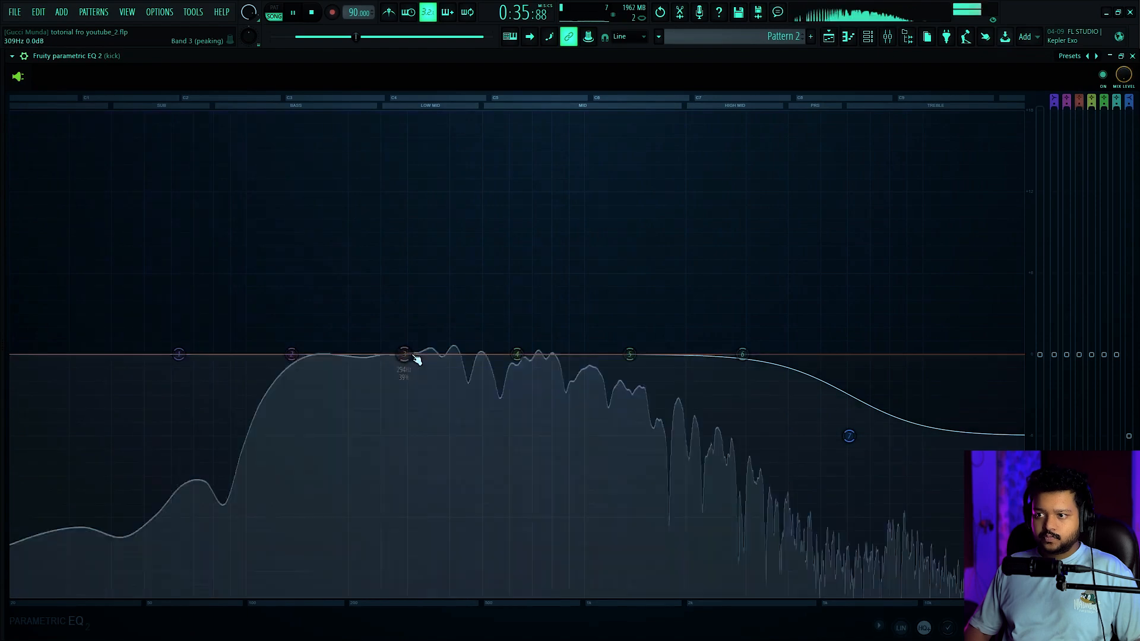
drag(406, 355, 546, 274)
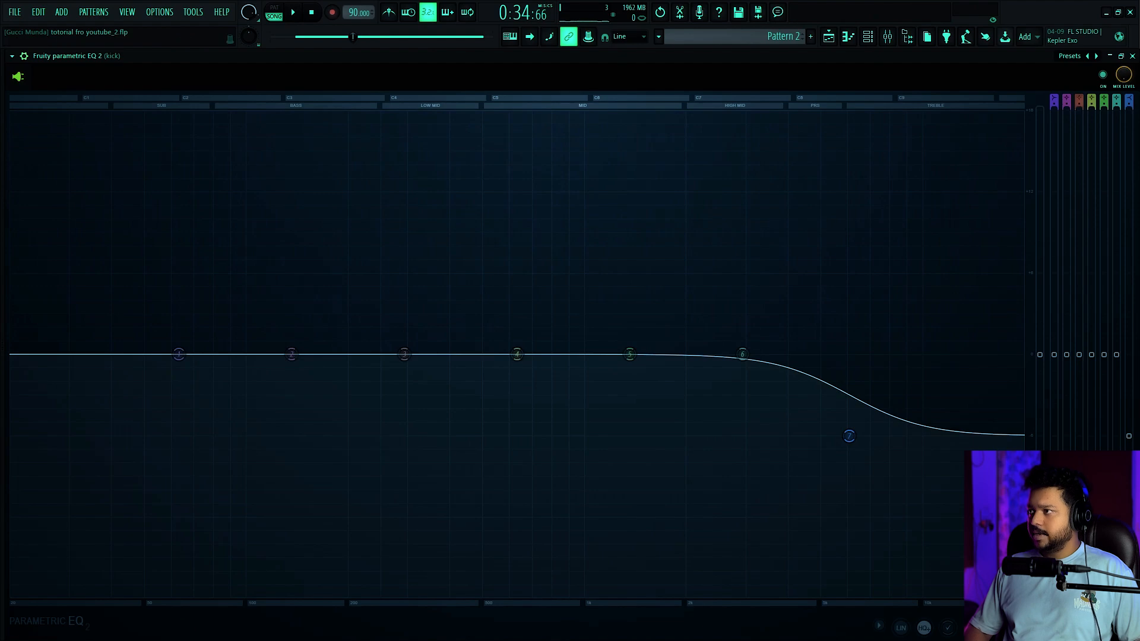
click(1132, 56)
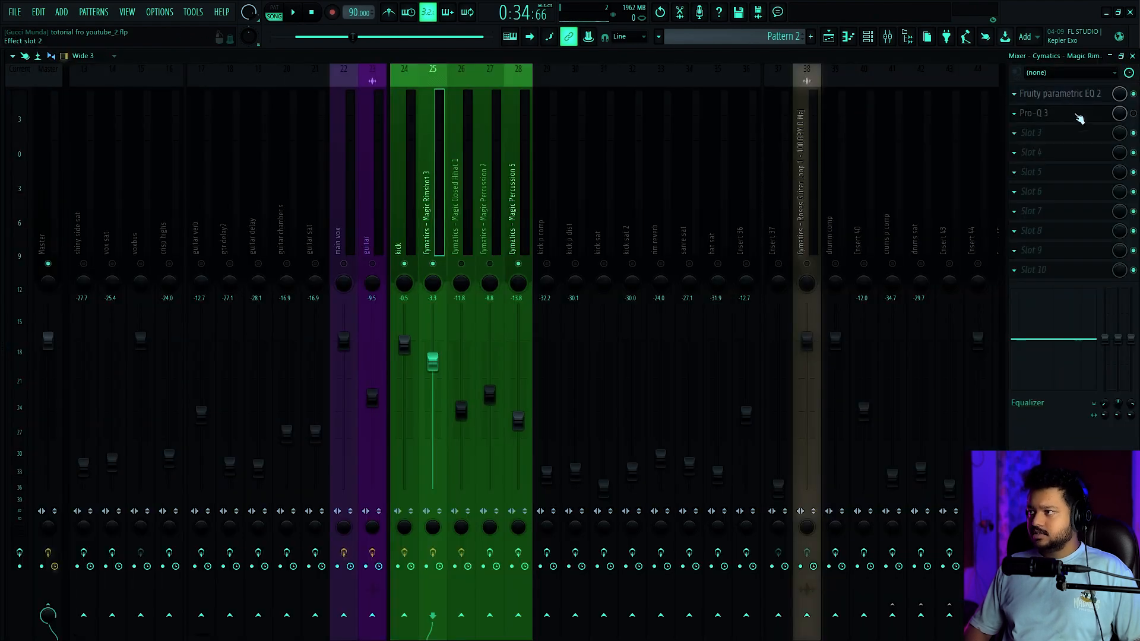
Reopen the rimshot's parametric EQ and try sweeping band 4 through the low mids during playback
click(1077, 95)
key(space)
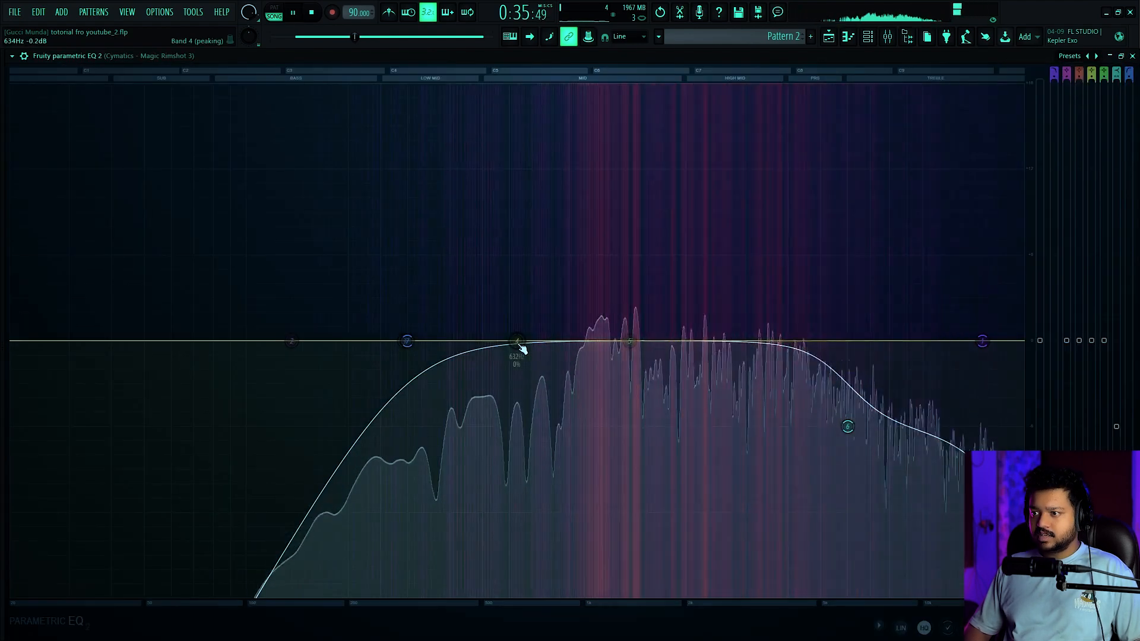
drag(550, 340, 516, 340)
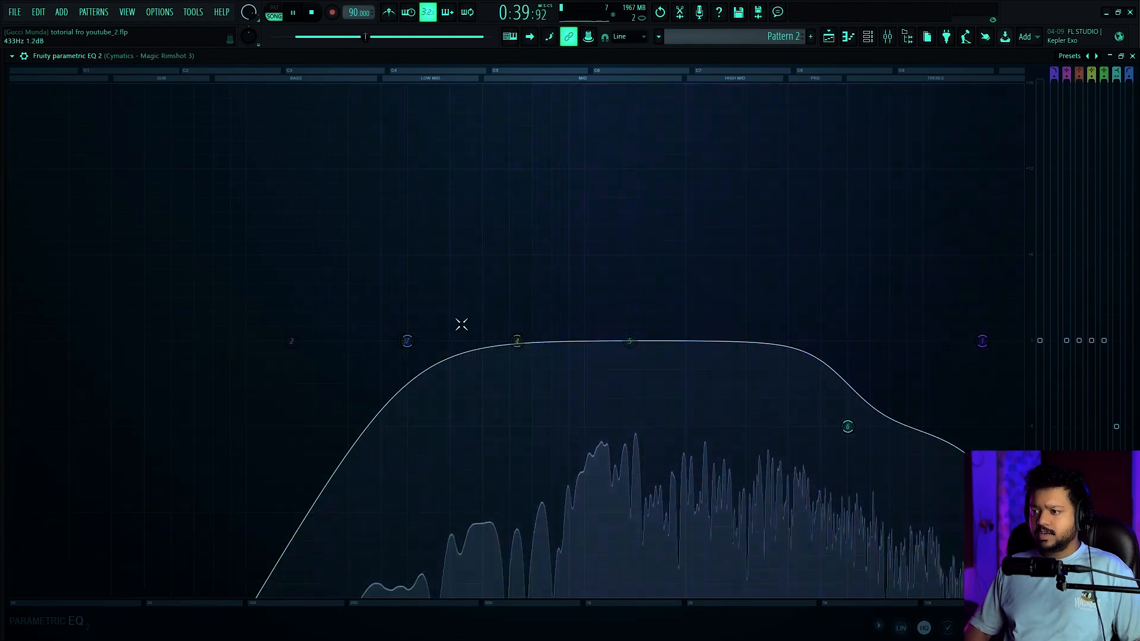
click(1132, 56)
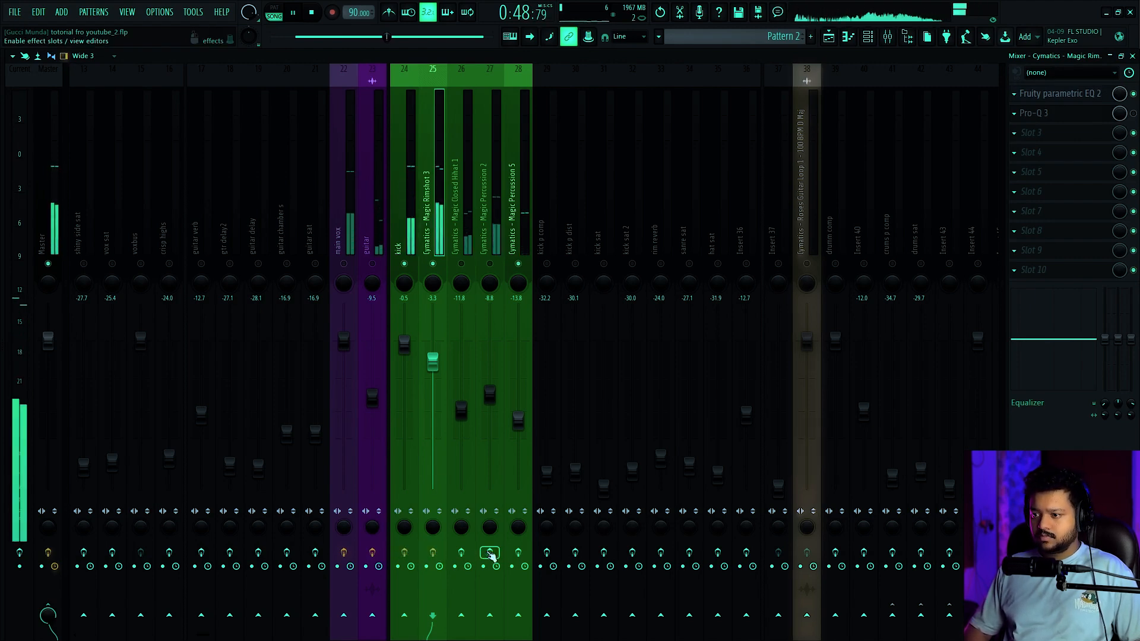
Unmute the Closed Hihat 1 track and re-enable the effects of the kick and rimshot tracks during playback
click(463, 277)
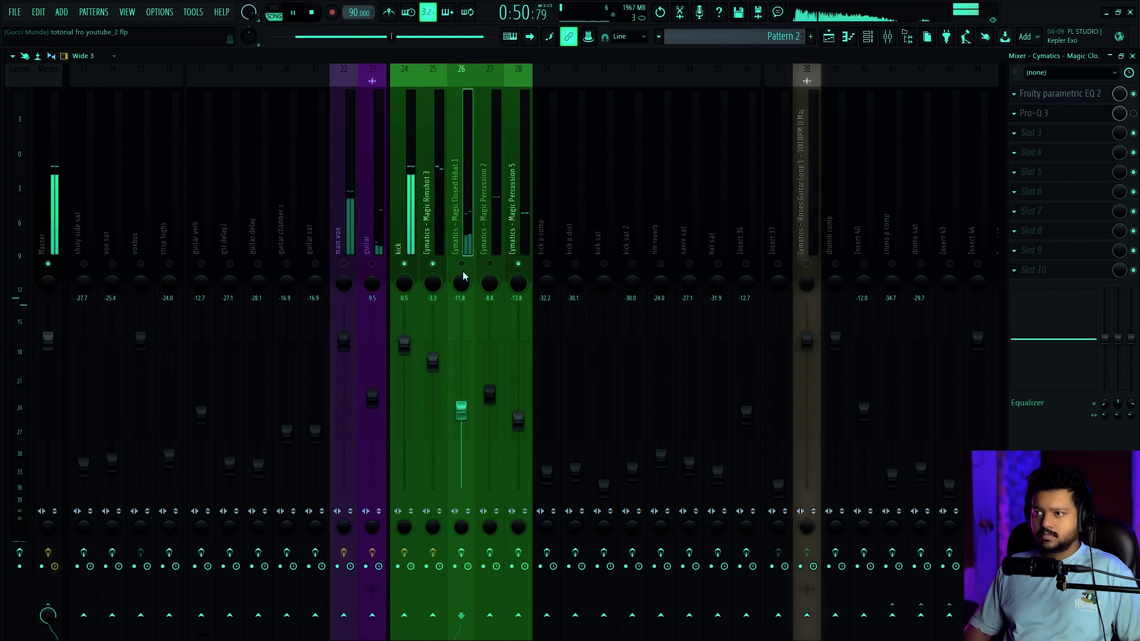
click(404, 552)
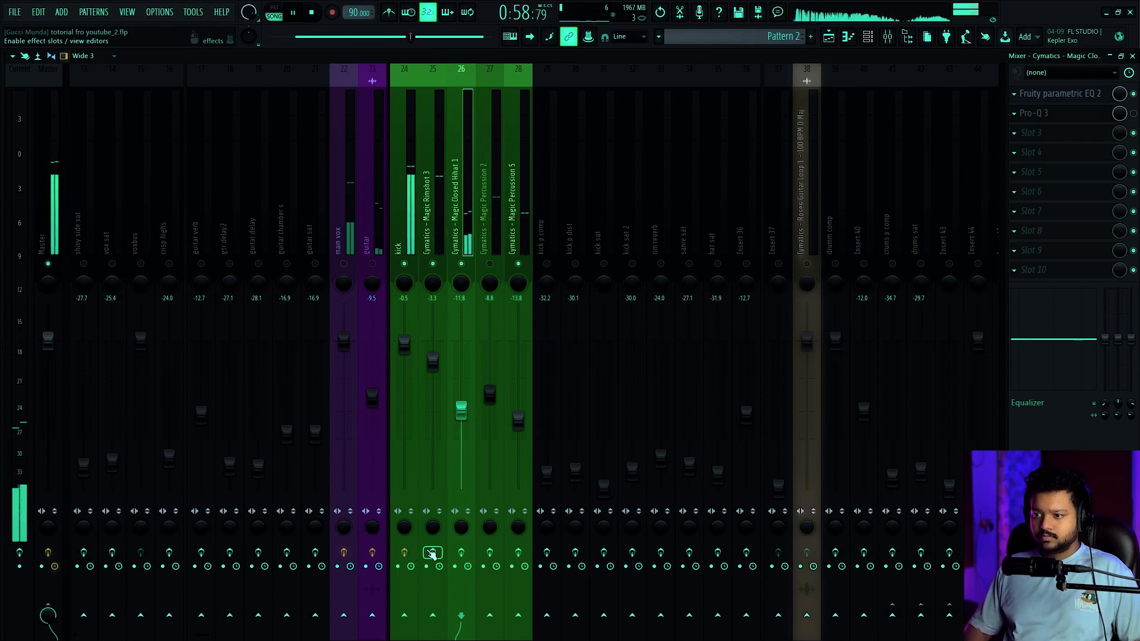
click(432, 553)
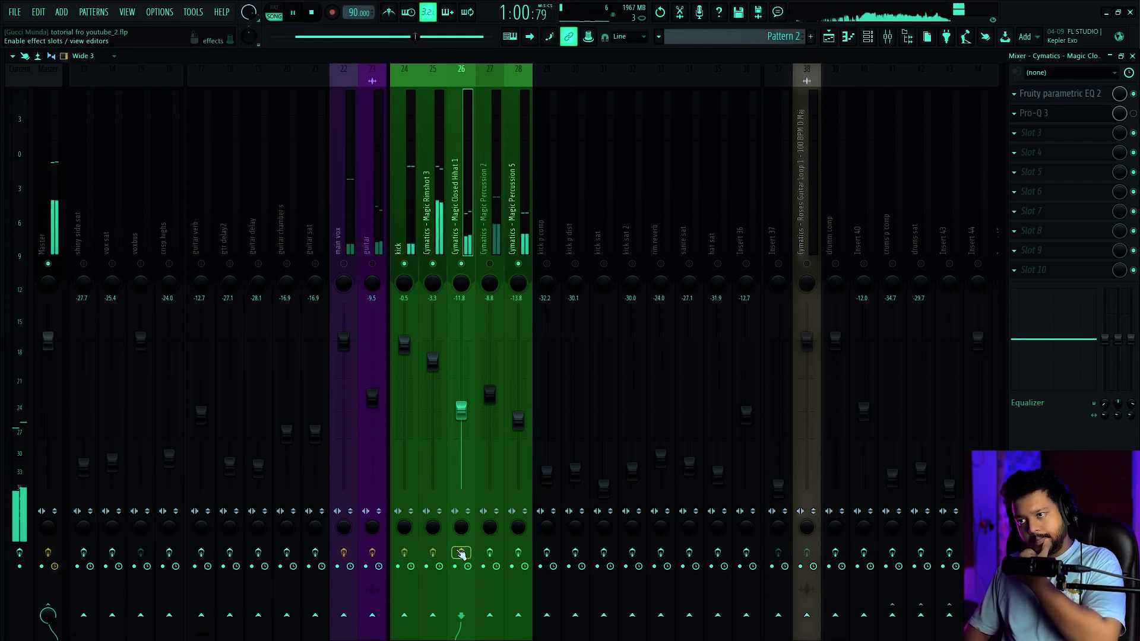
key(space)
Inspect the parametric EQ of the Magic Percussion 5 track with its window moved clear of the drum channels
click(511, 245)
click(493, 193)
click(515, 236)
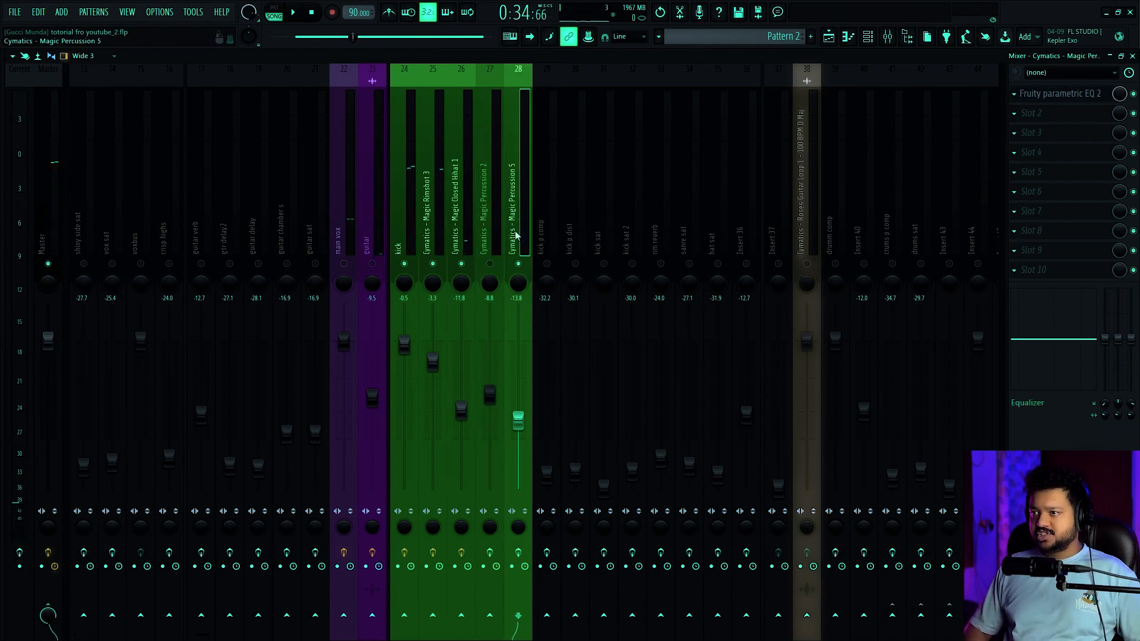
click(1059, 94)
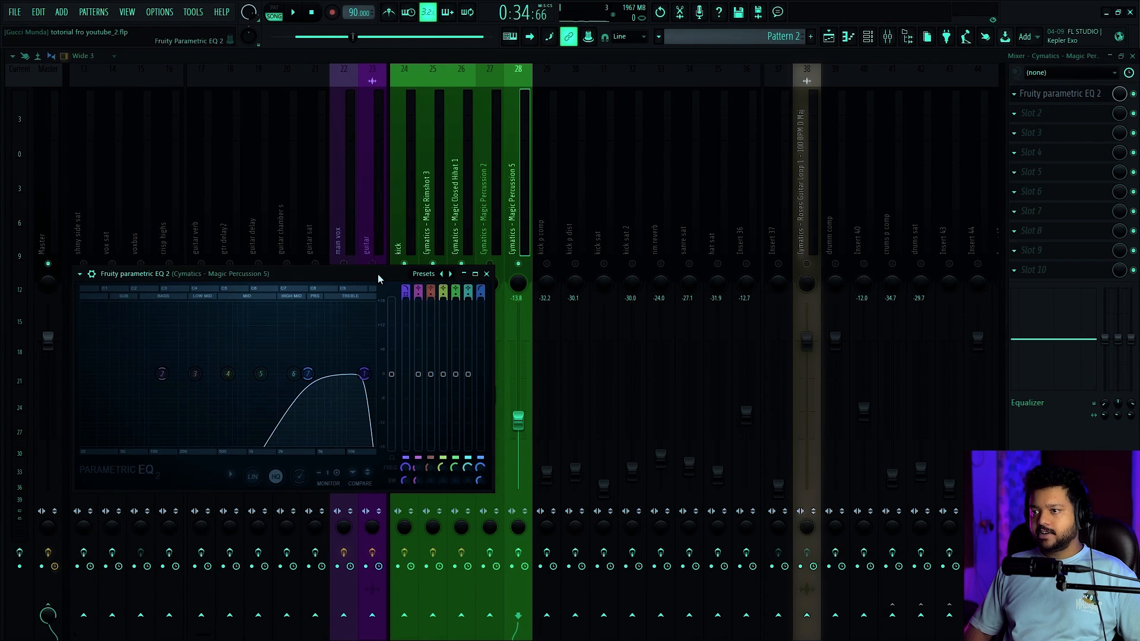
drag(378, 278, 662, 255)
drag(675, 252, 945, 233)
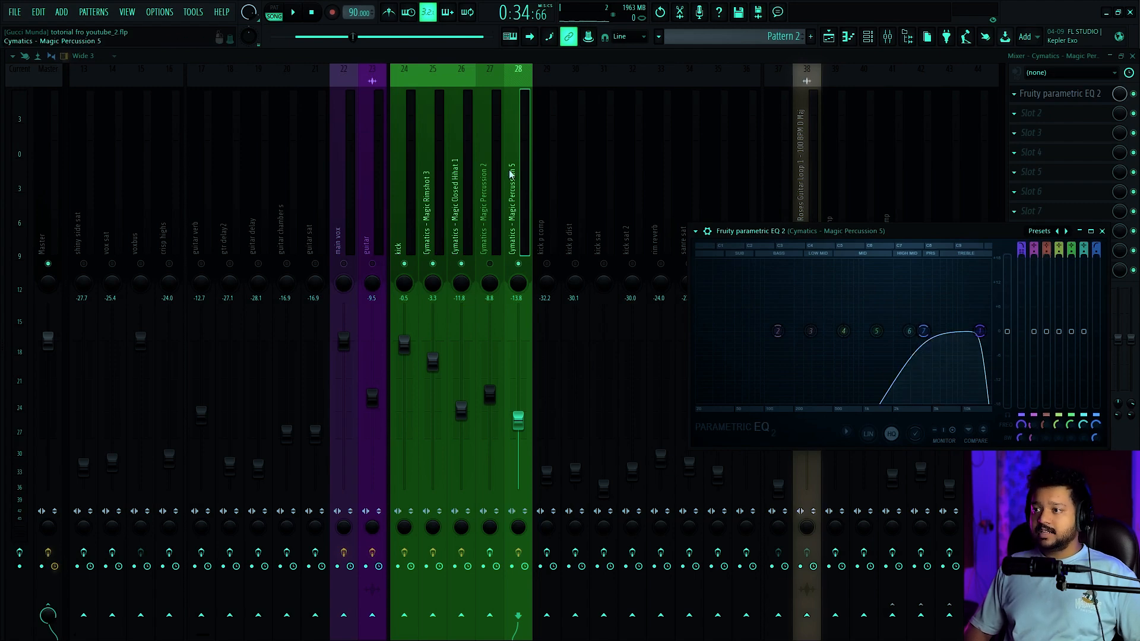
scroll(511, 173, down, 3)
scroll(207, 138, up, 8)
scroll(620, 208, down, 6)
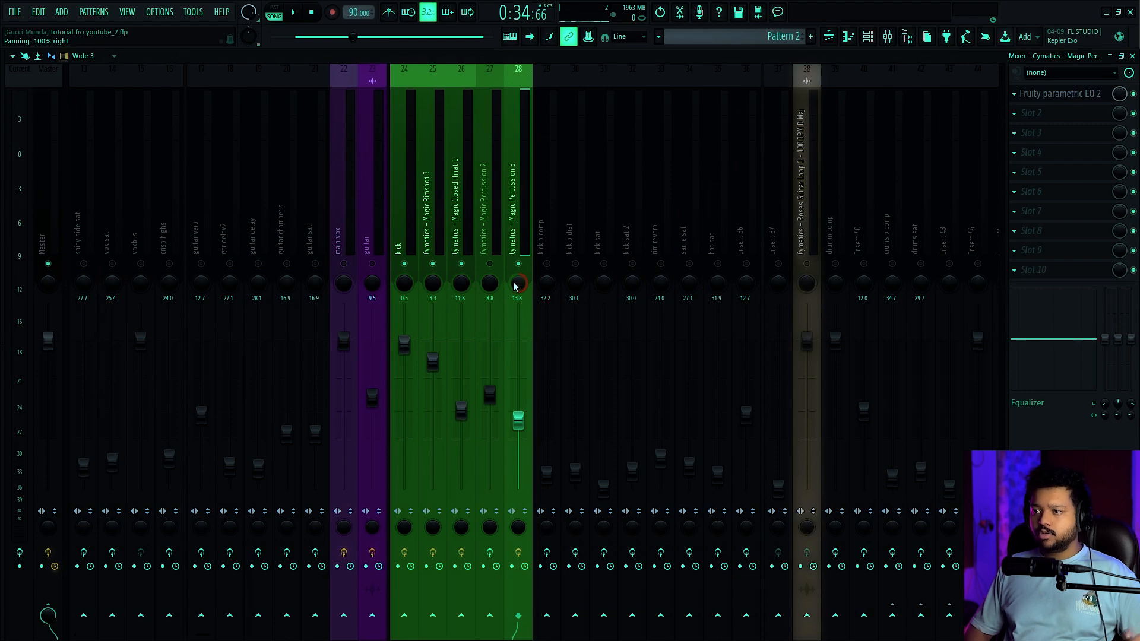
Unmute the Magic Percussion 2 track, bypass its Pro-Q 3 and check its parametric EQ curve
scroll(483, 194, up, 8)
scroll(561, 276, down, 5)
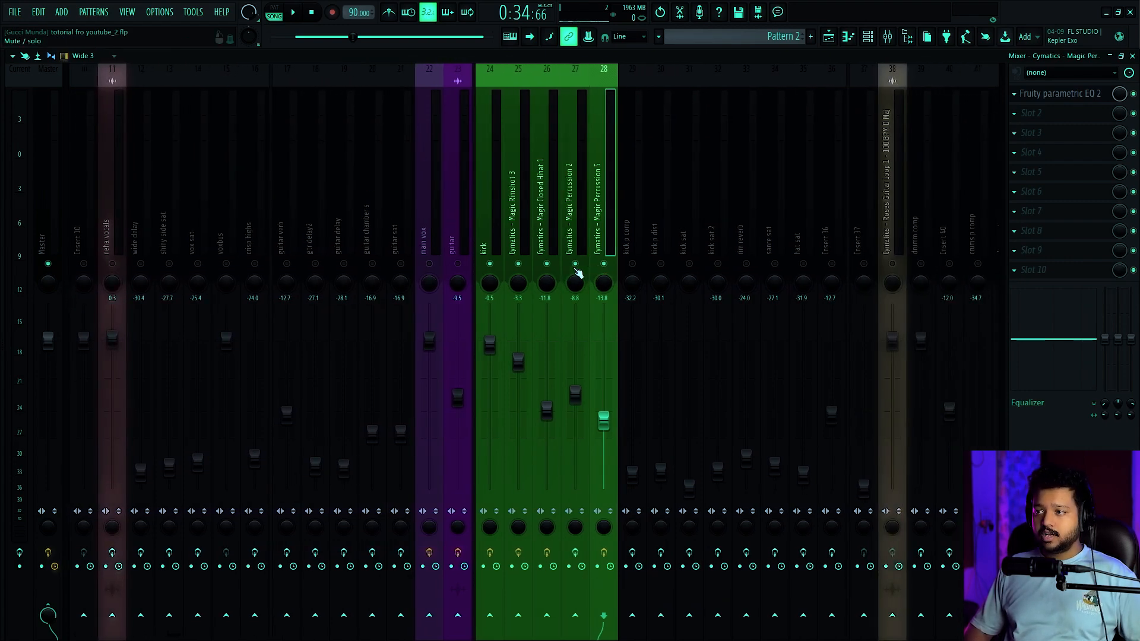
click(587, 215)
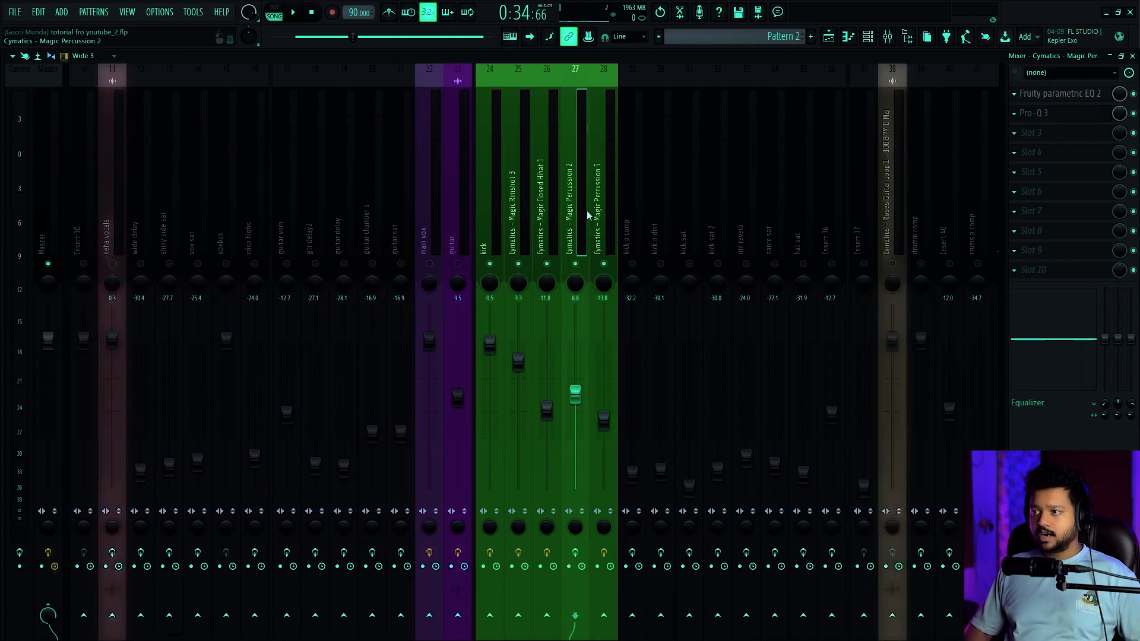
click(1056, 99)
click(1133, 113)
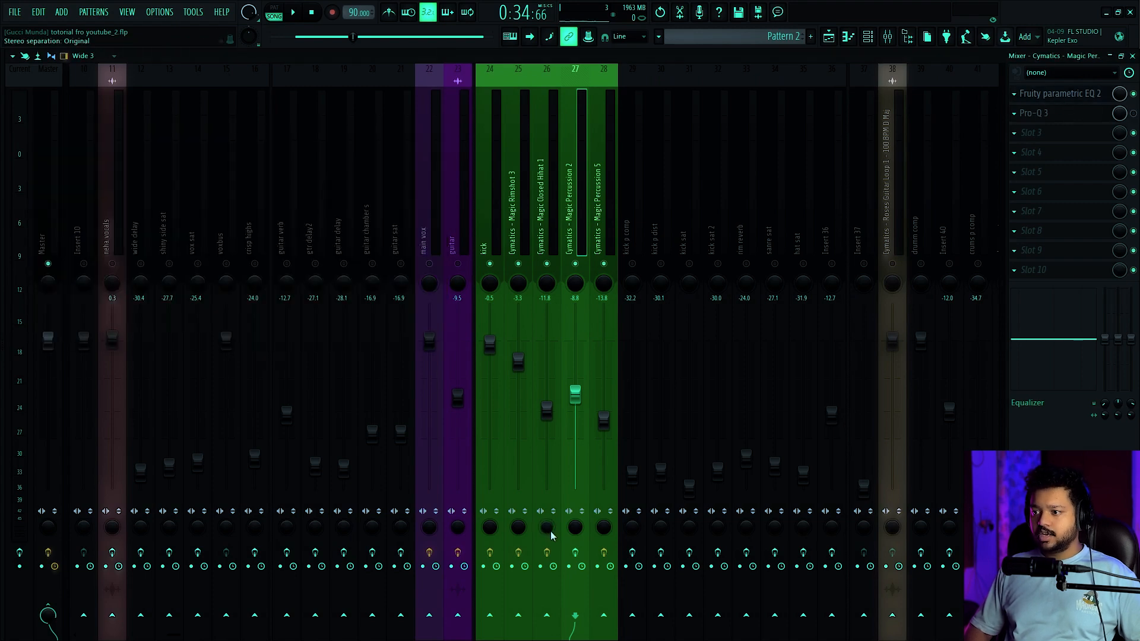
click(1094, 93)
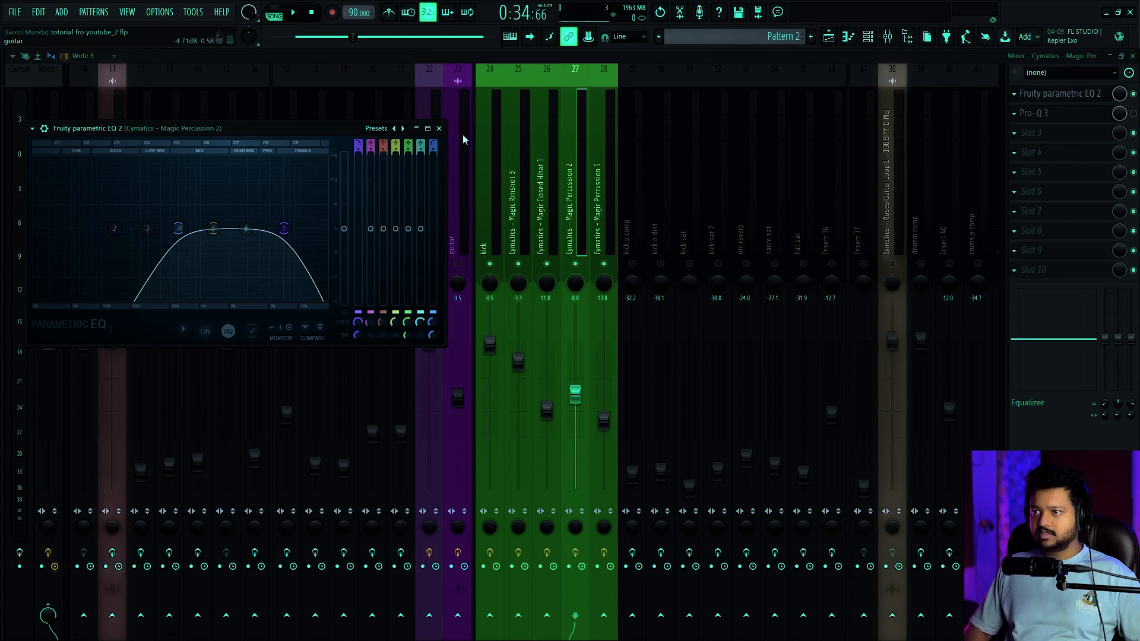
click(439, 129)
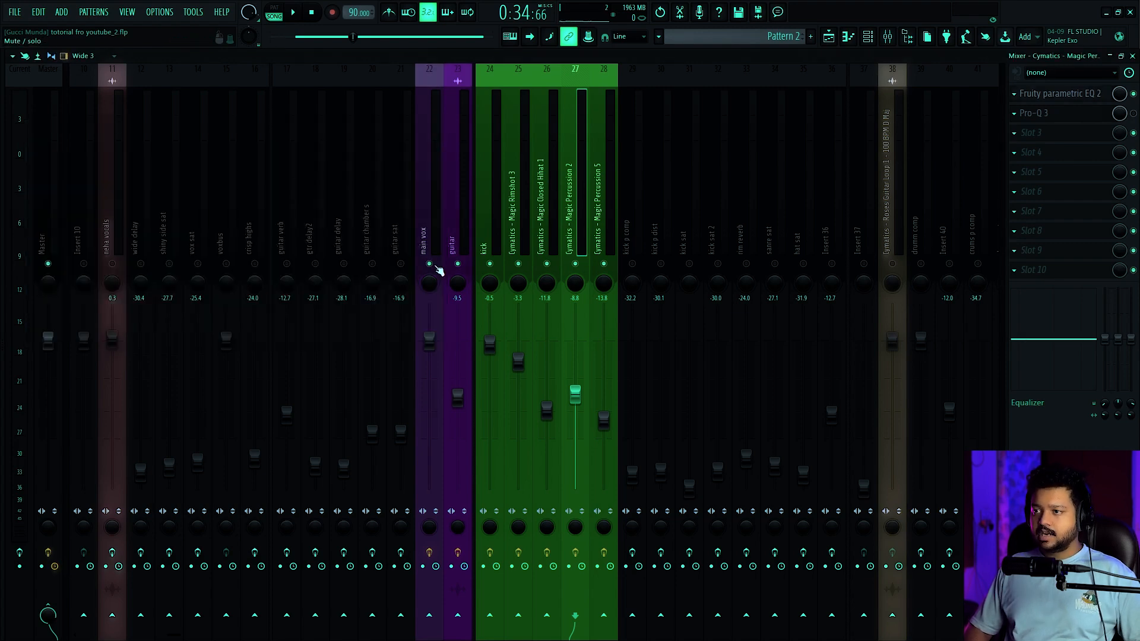
Unmute the main vox and guitar tracks and audition the full mix with the track effects on and off
key(space)
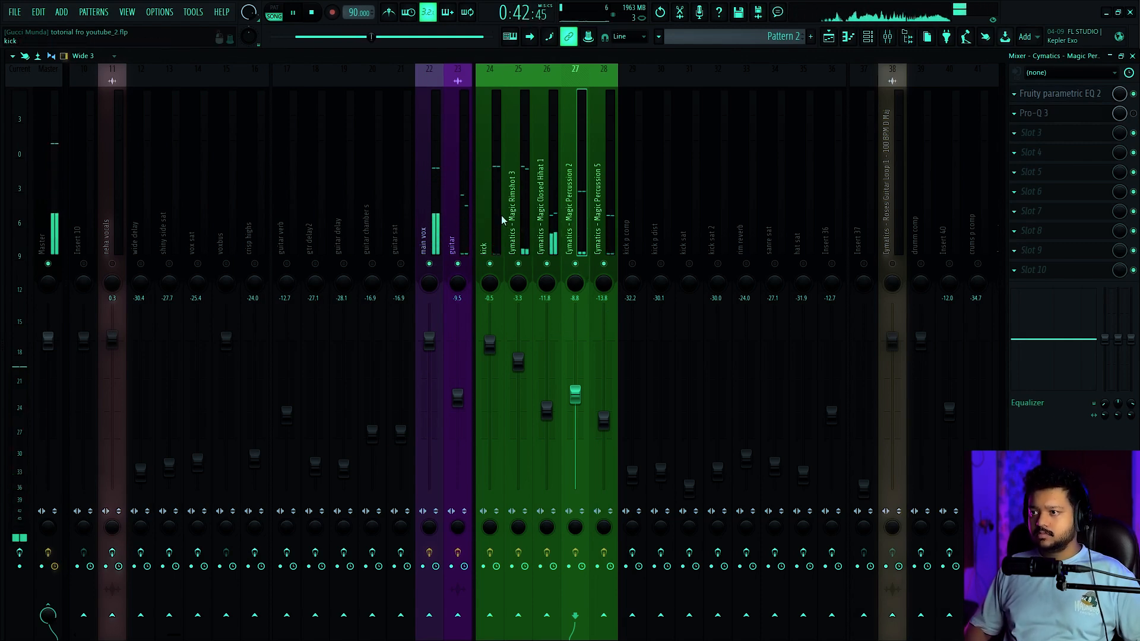
key(space)
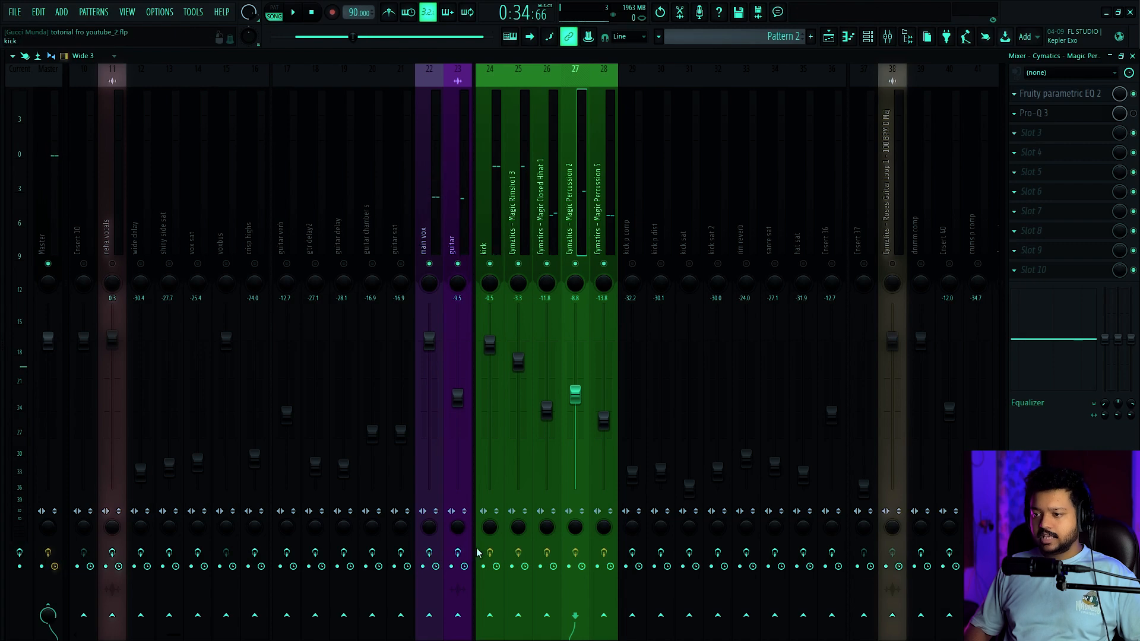
key(space)
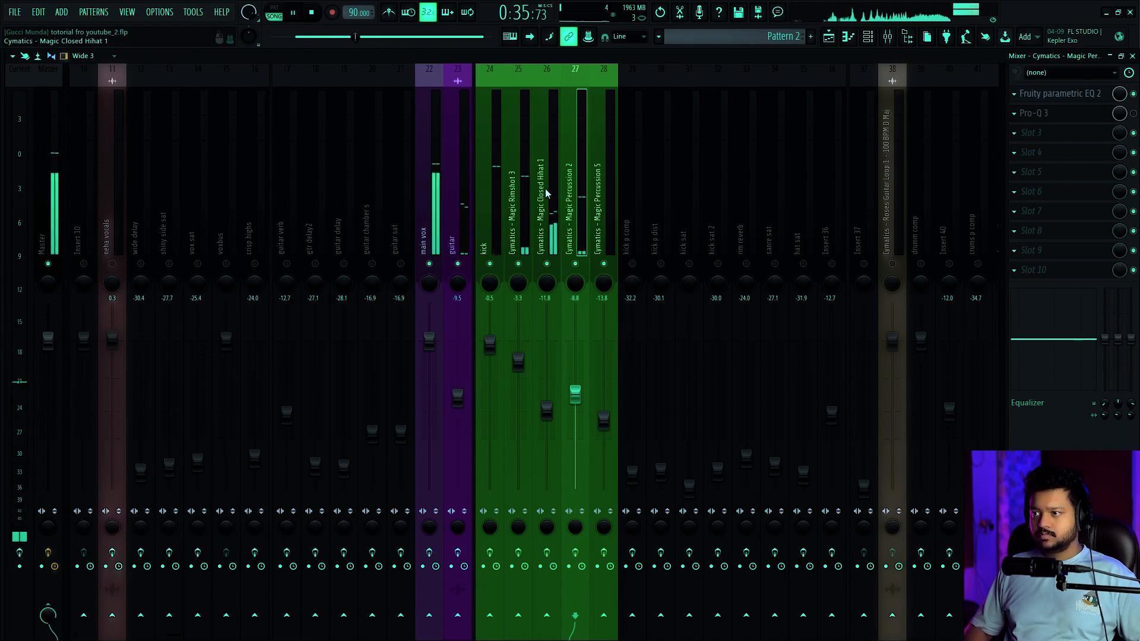
key(space)
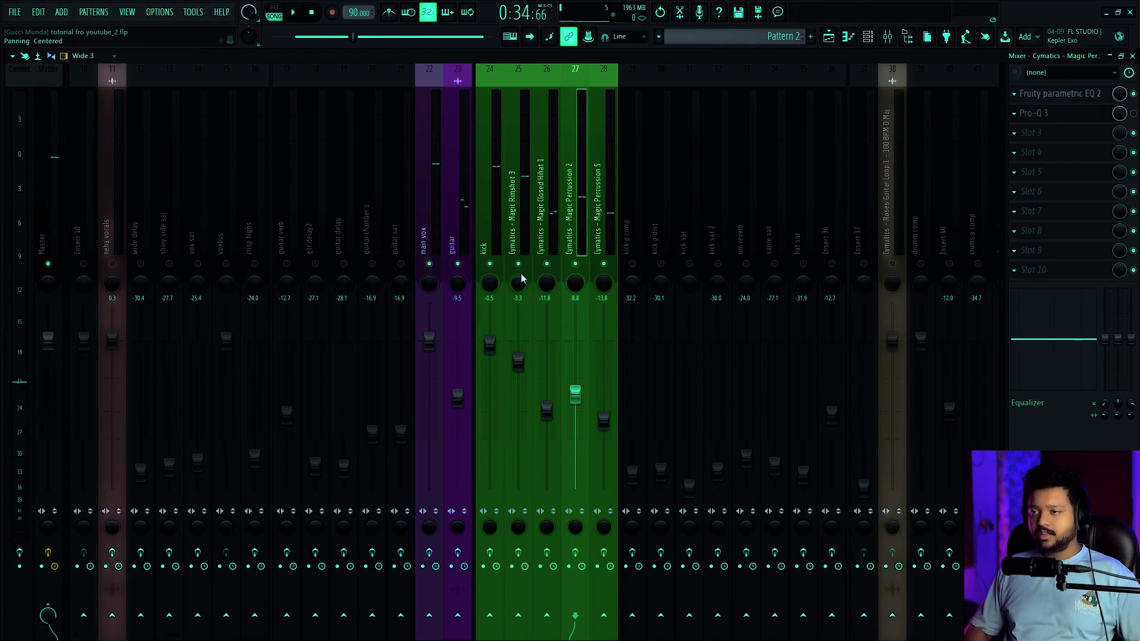
key(space)
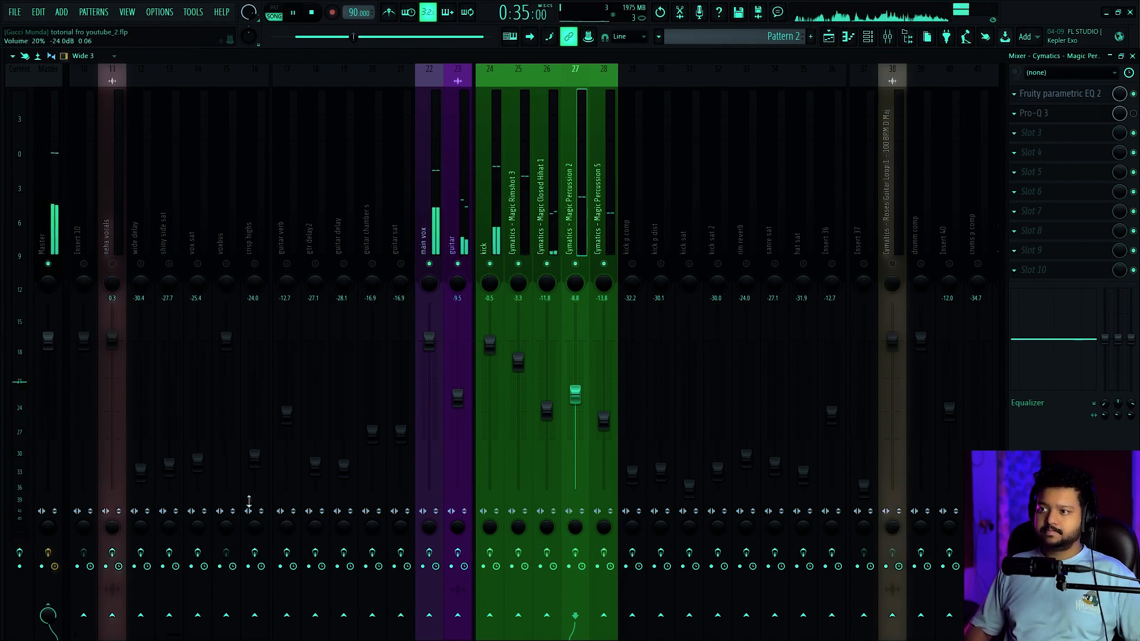
Compare the mix dry and processed by re-enabling the track effects one by one, the second time with the main vox muted
click(430, 553)
click(458, 553)
click(490, 553)
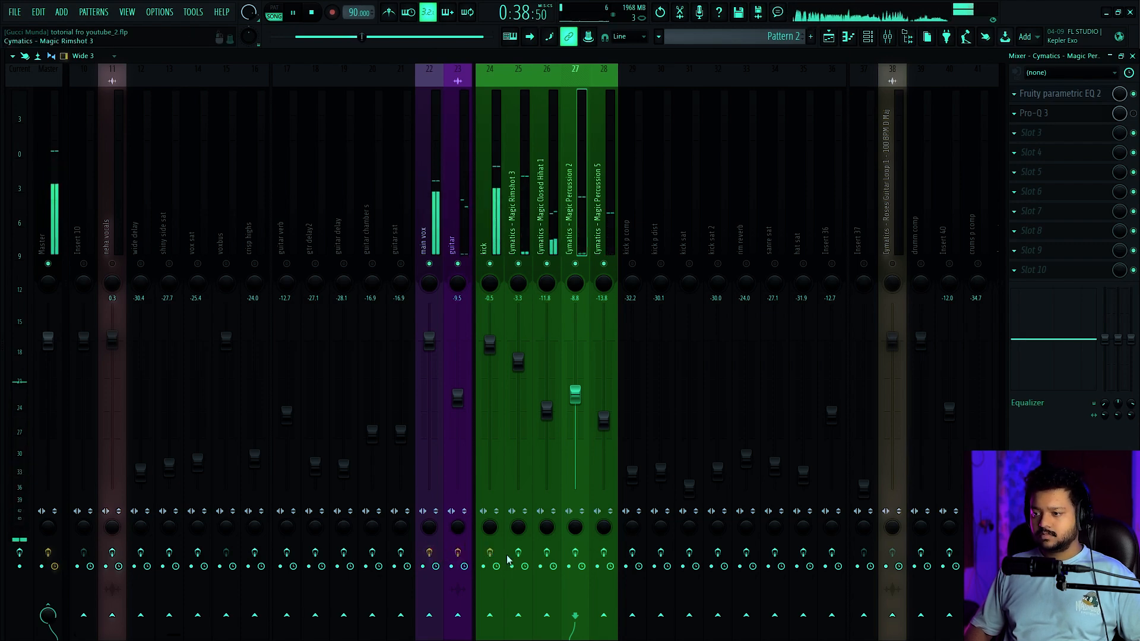
click(546, 553)
click(575, 553)
click(603, 553)
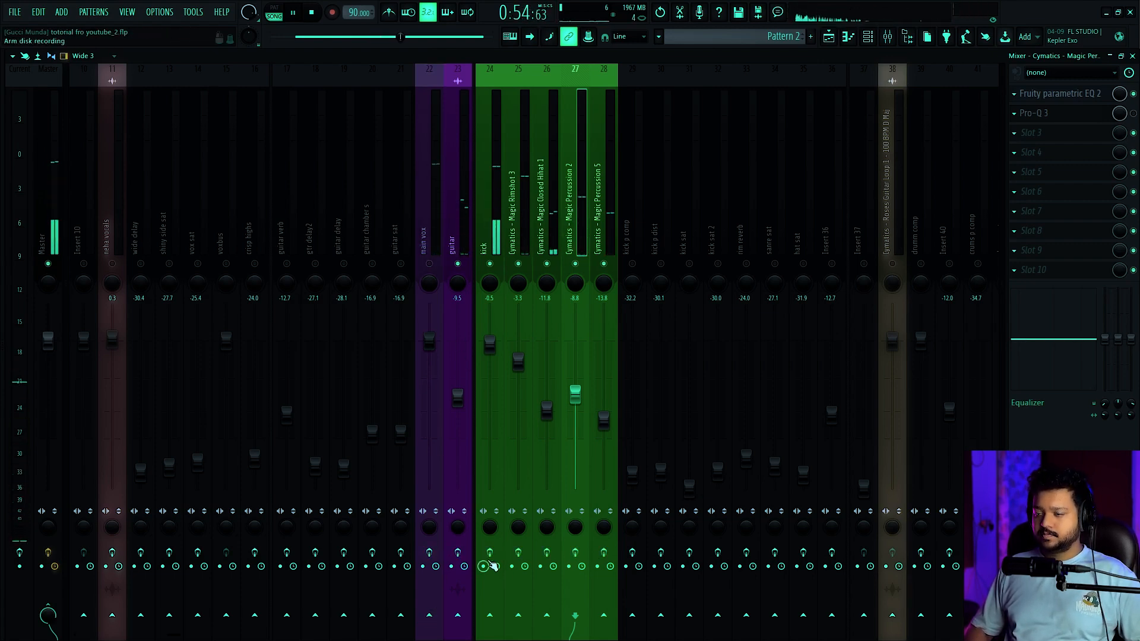
click(458, 553)
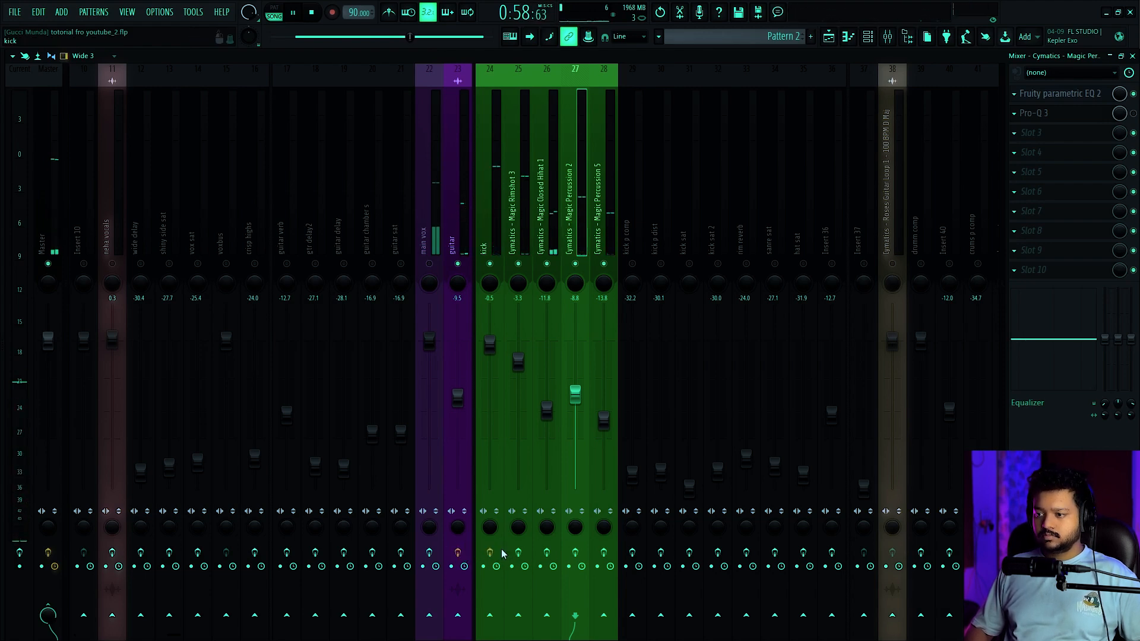
click(519, 553)
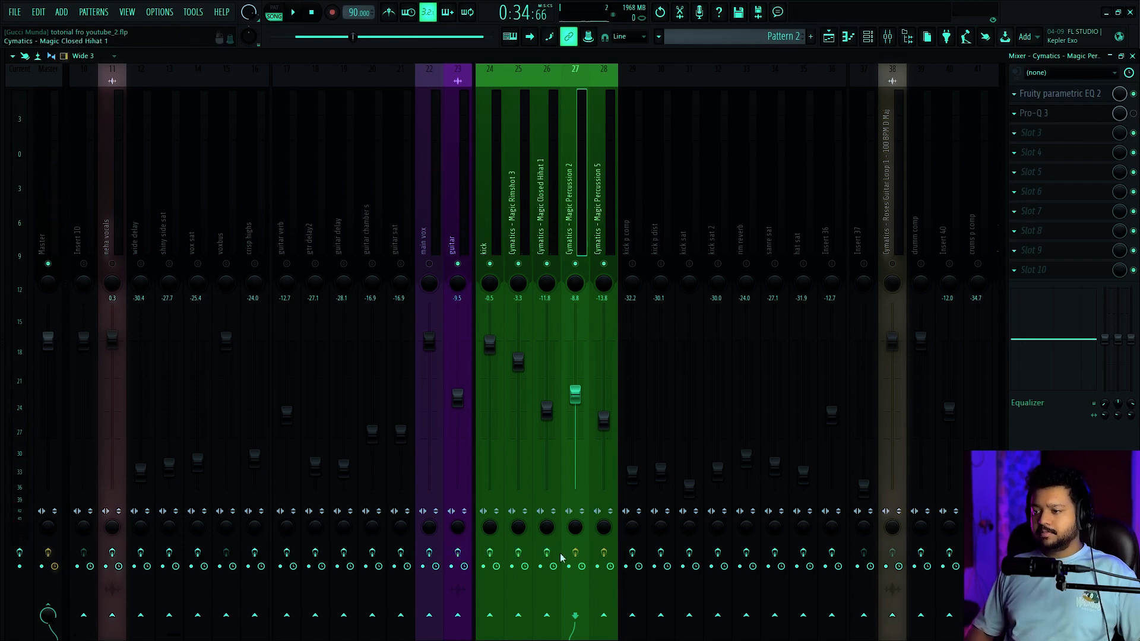
Play the mix dry, re-enable the effects of the guitar and all drum tracks, and bring the processed main vox back in
key(space)
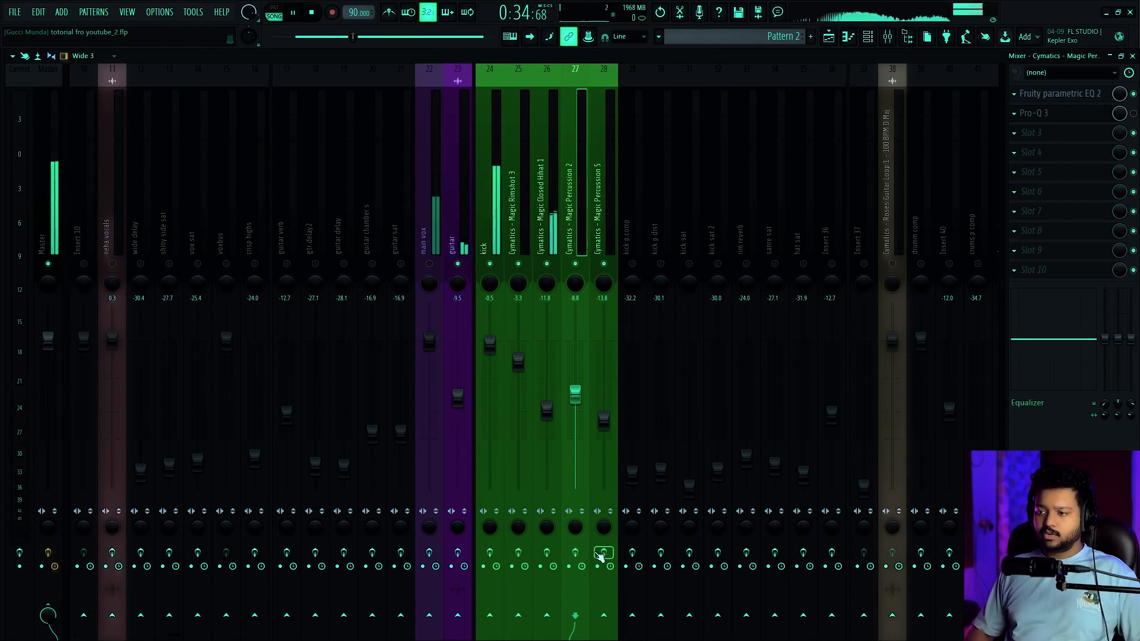
click(463, 556)
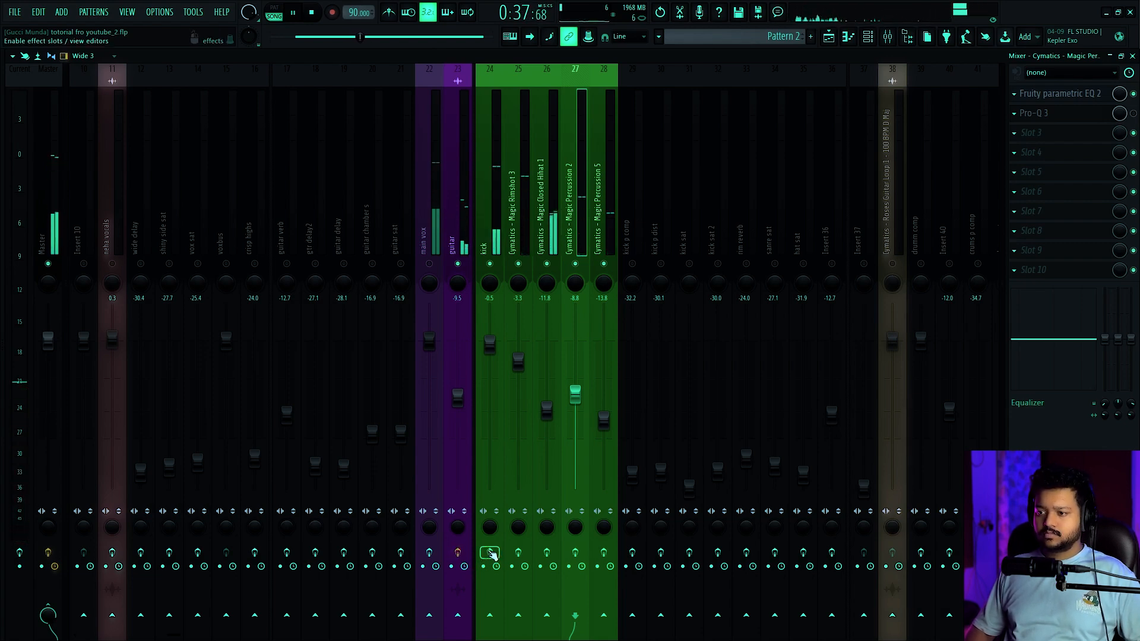
click(492, 552)
click(524, 552)
click(548, 552)
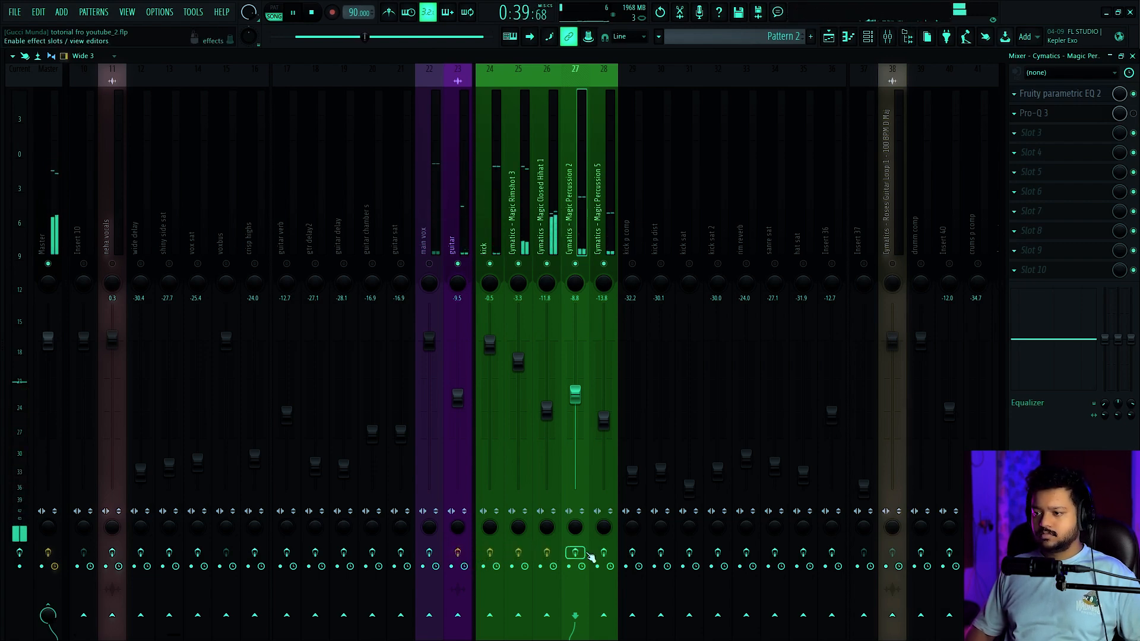
click(601, 555)
click(575, 553)
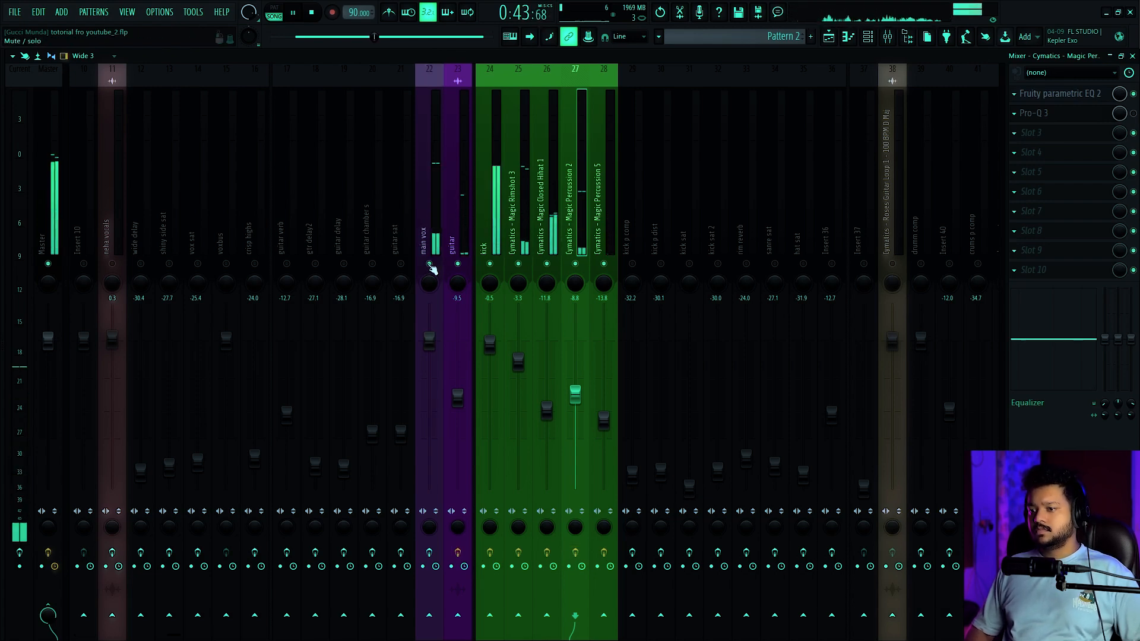
click(429, 553)
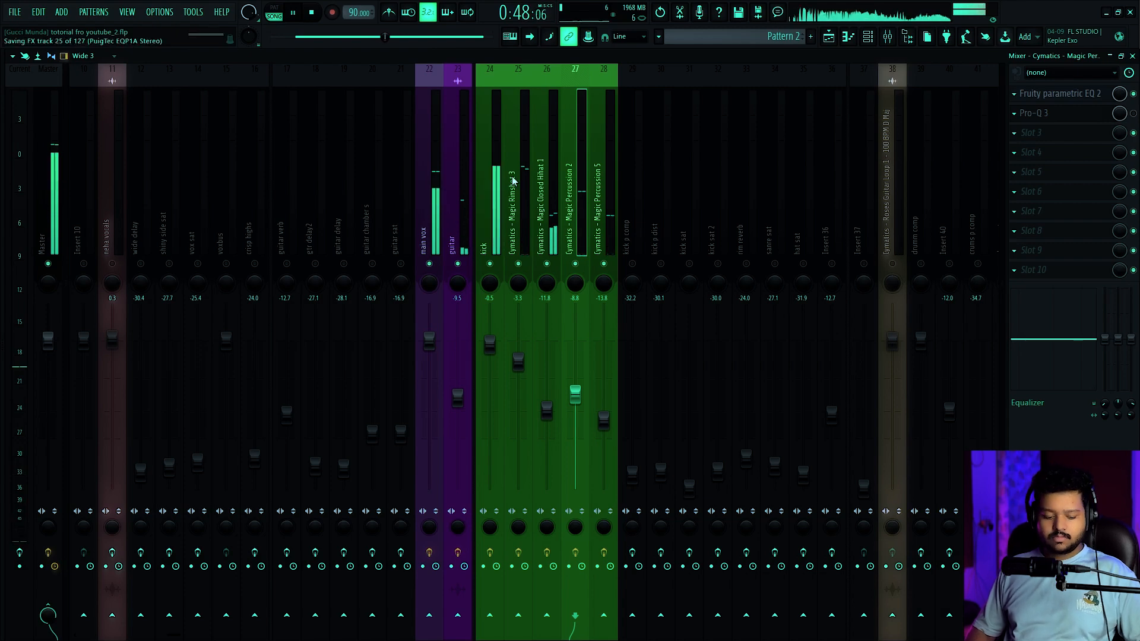
key(space)
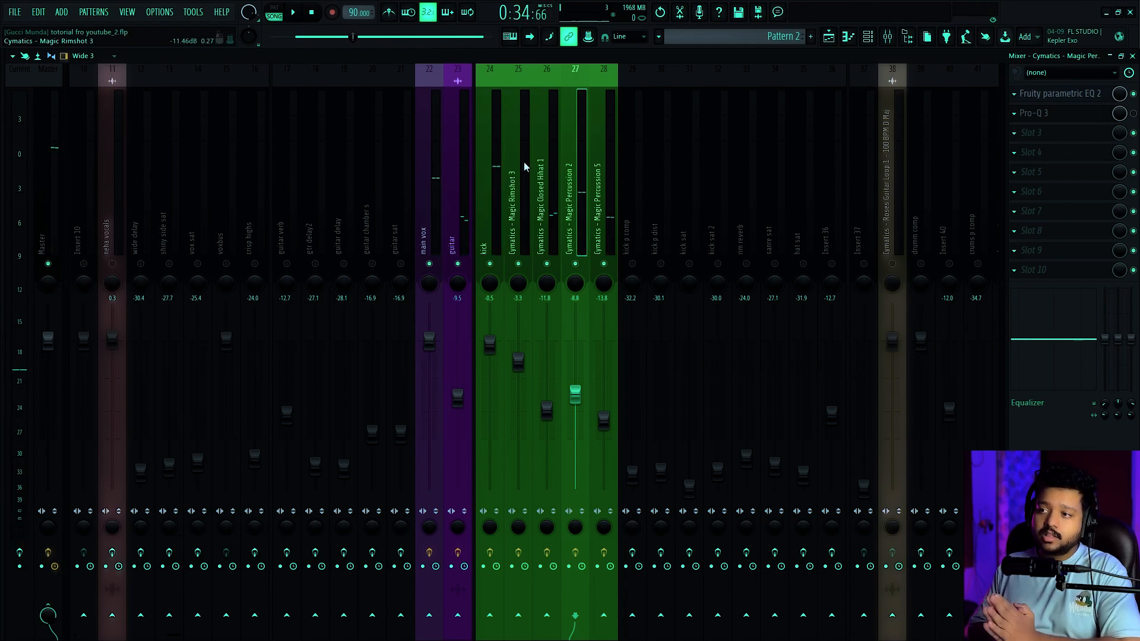